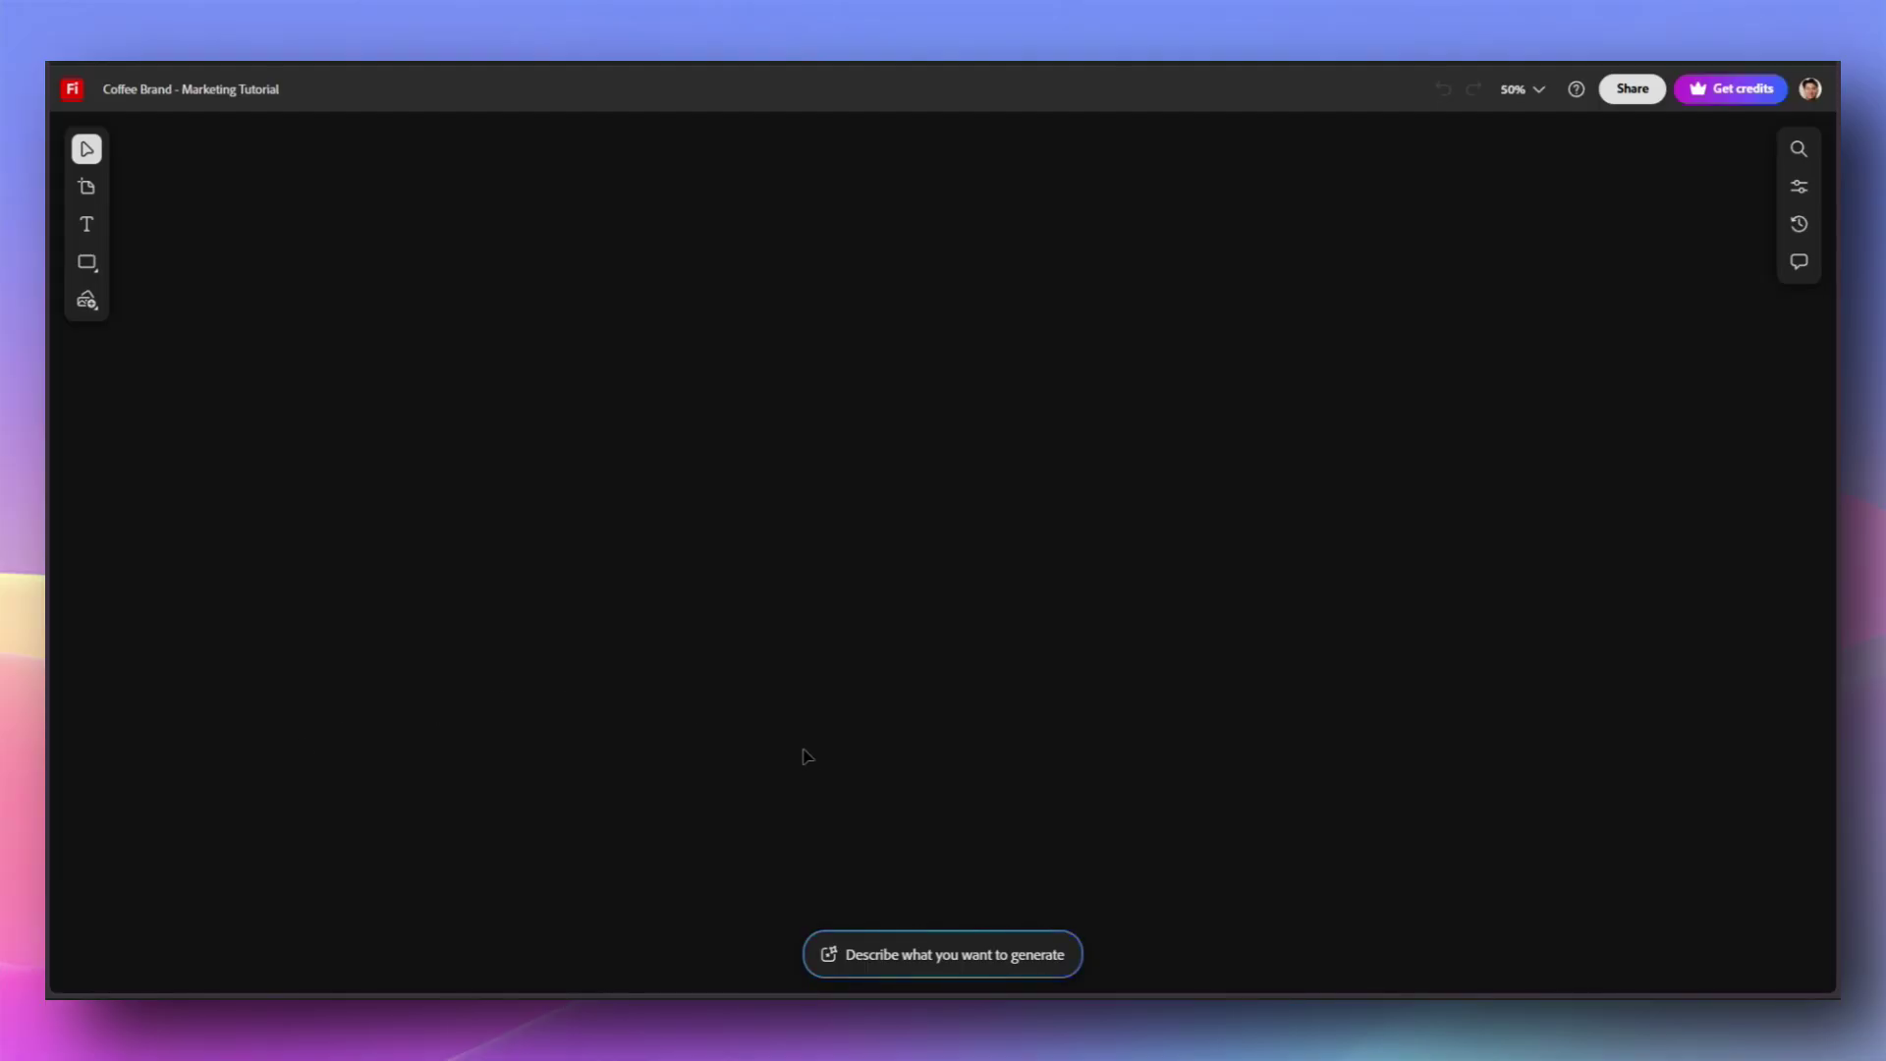
Step: Expand the image generation prompt on the Coffee Brand board and check the image model list
click(931, 962)
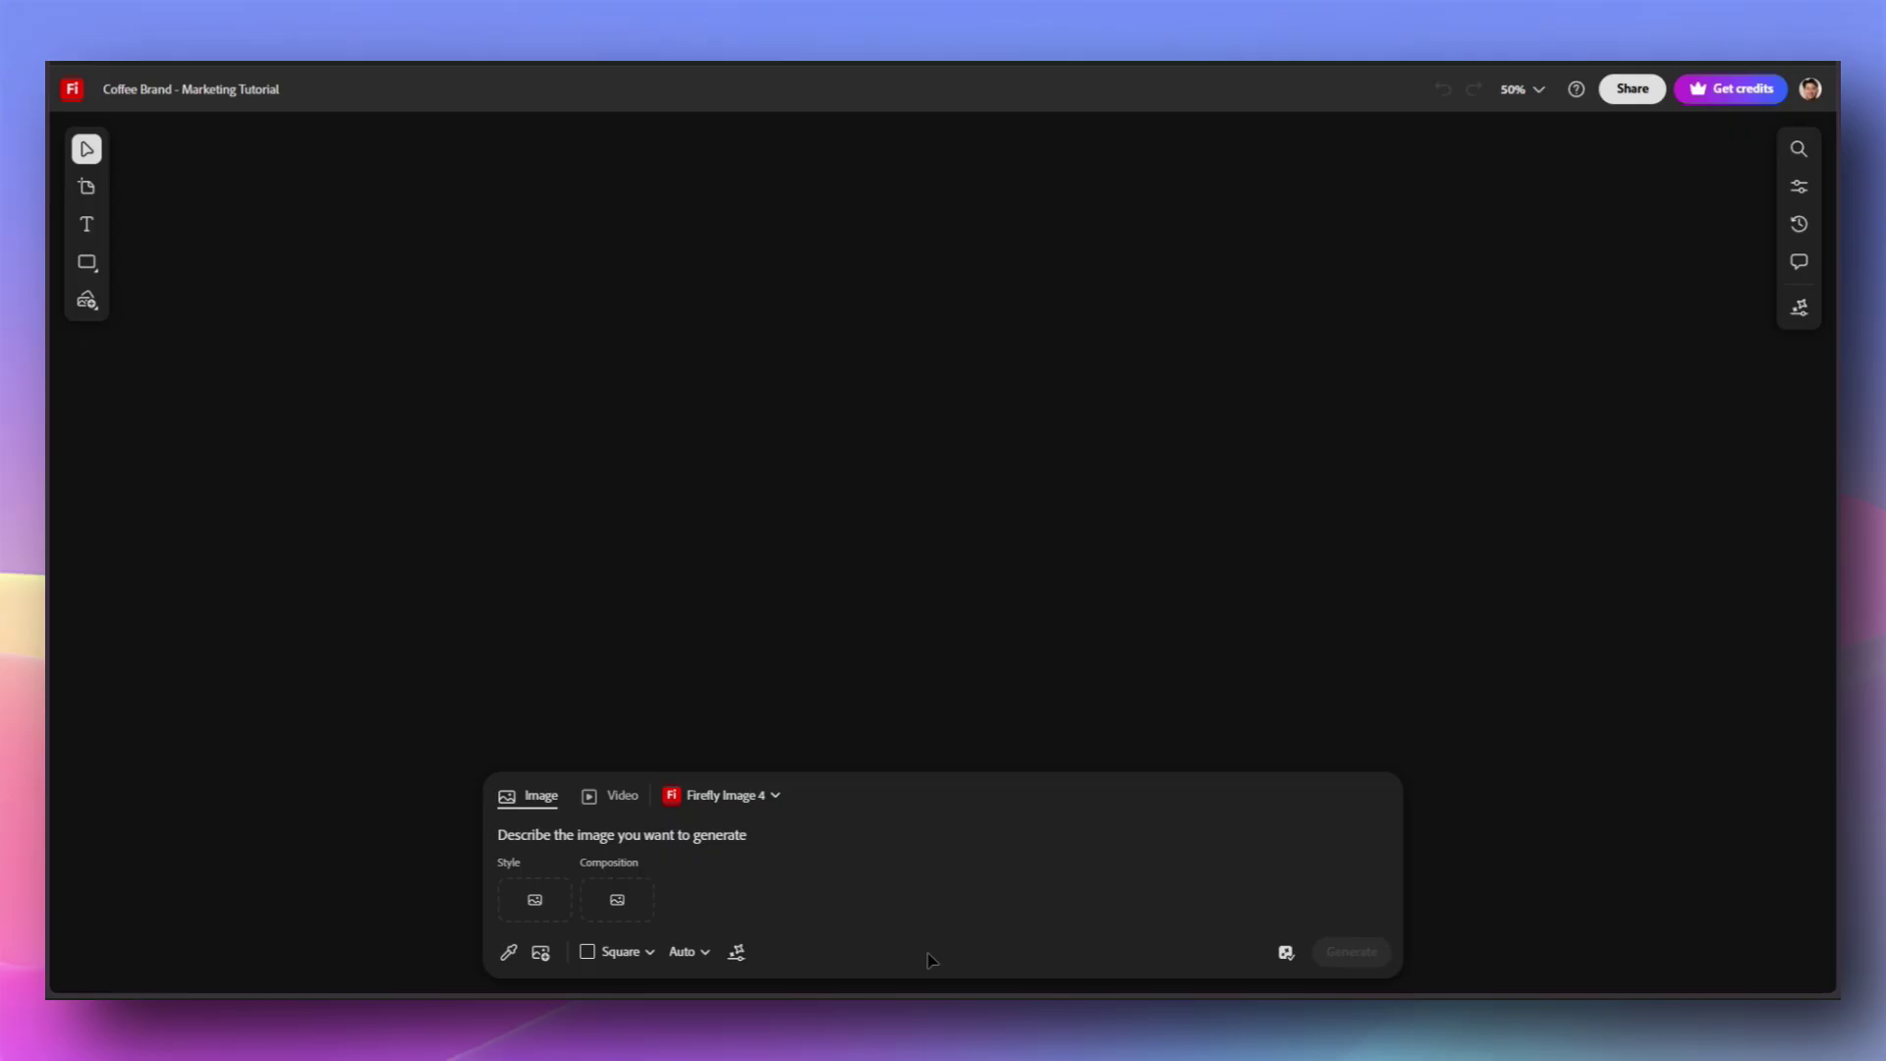
click(772, 797)
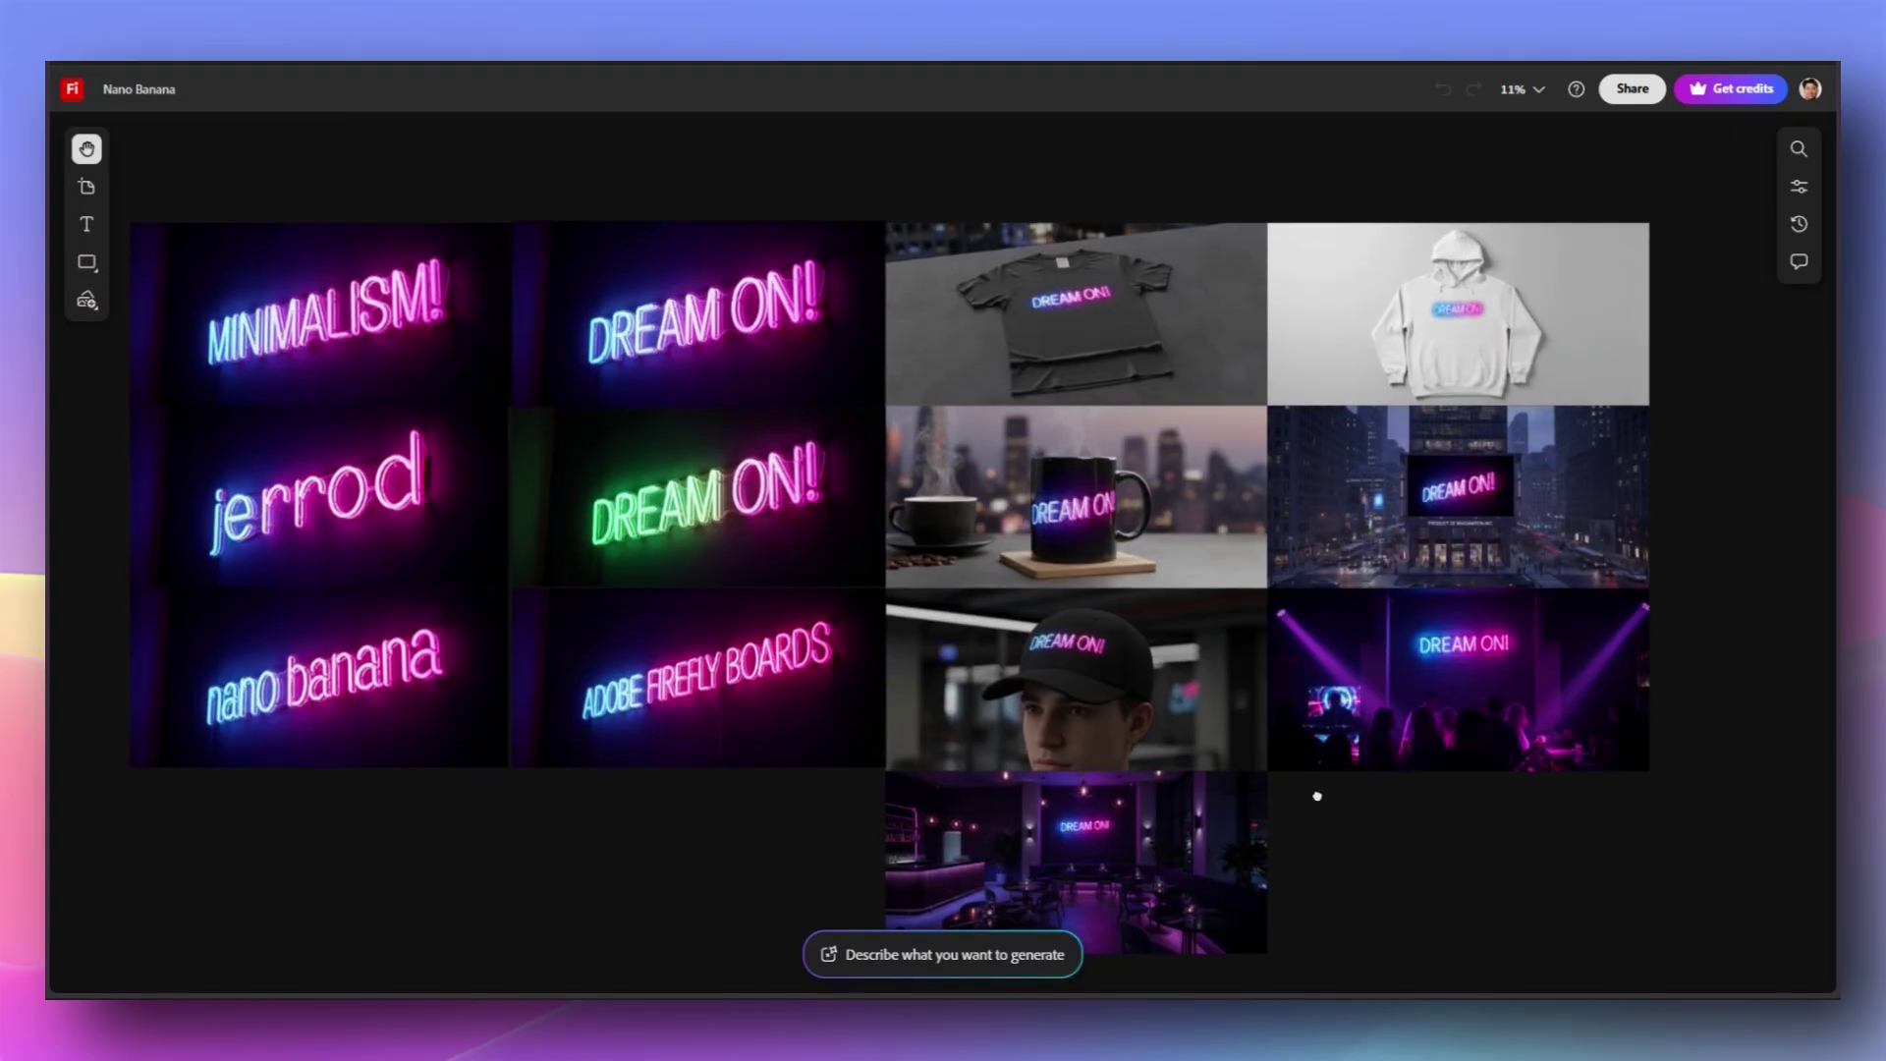
drag(666, 184, 665, 147)
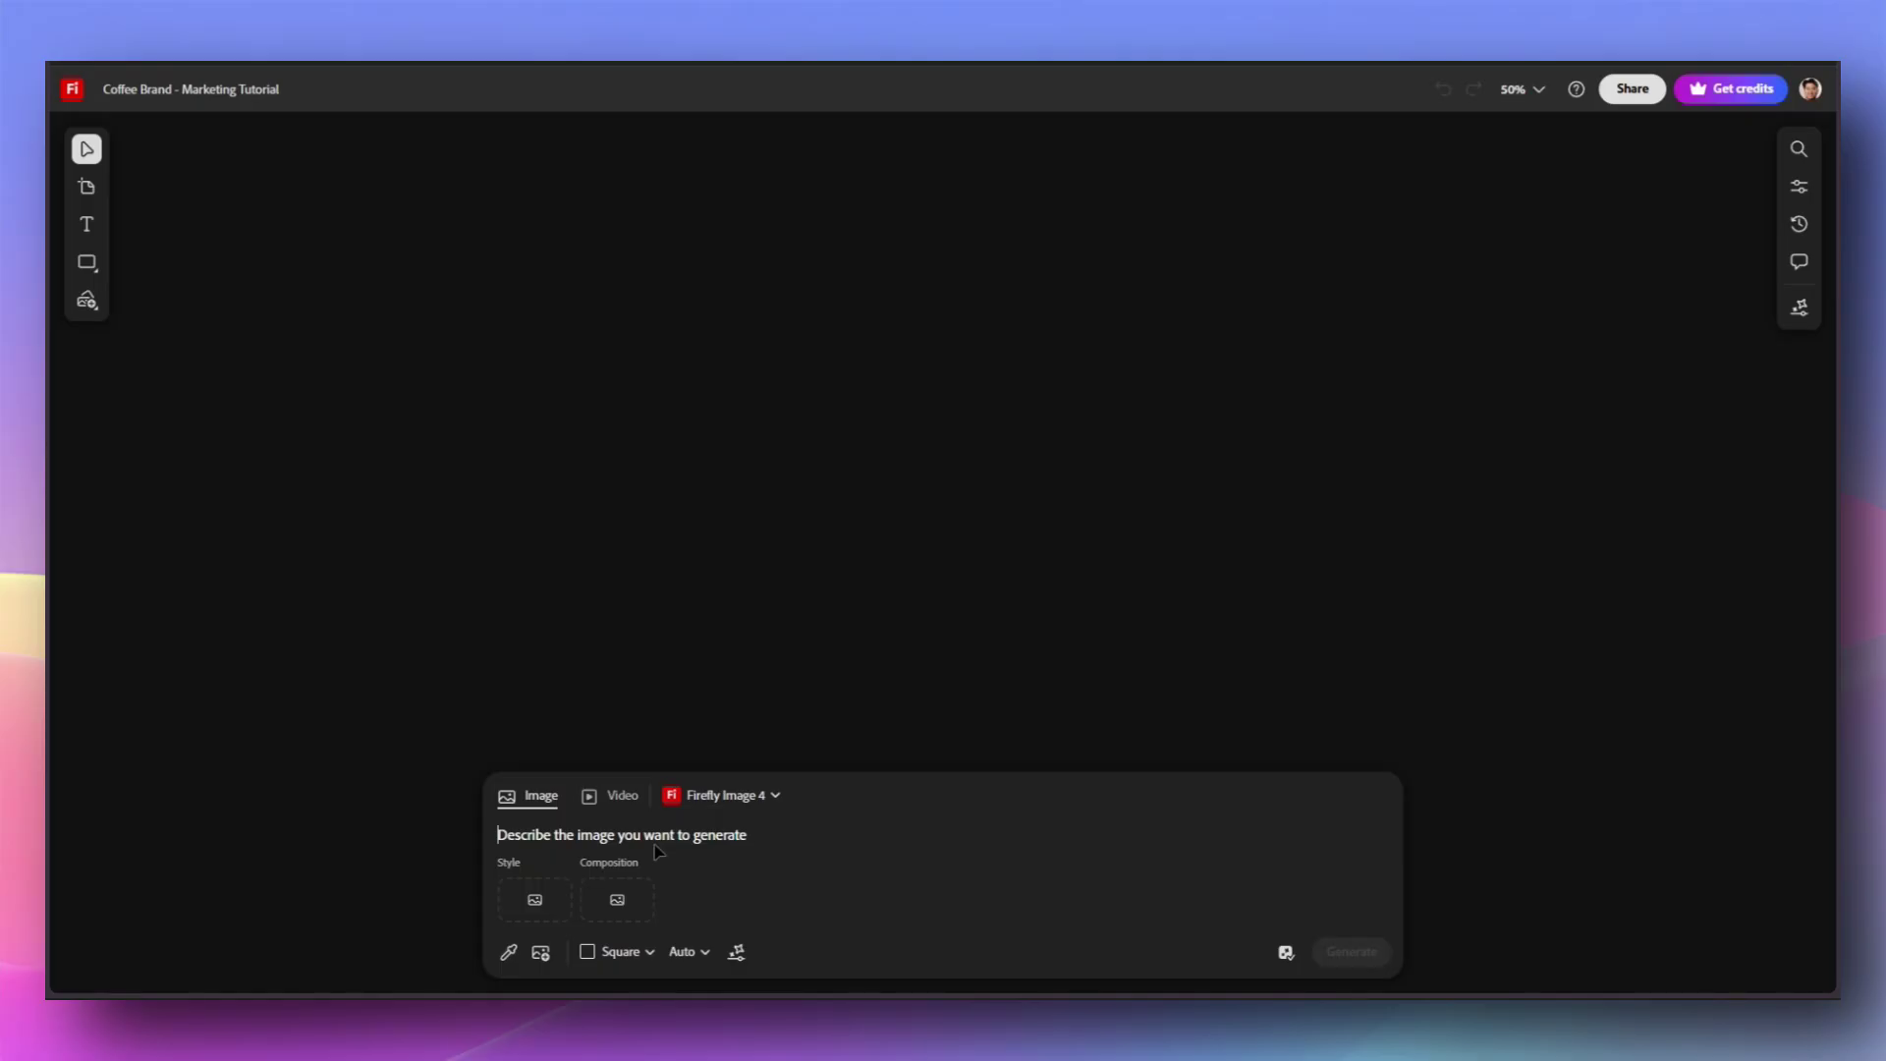
Step: Write the coffee-bean logo prompt for 'The Bean' and choose Ideogram 3.0 as the model
text(c)
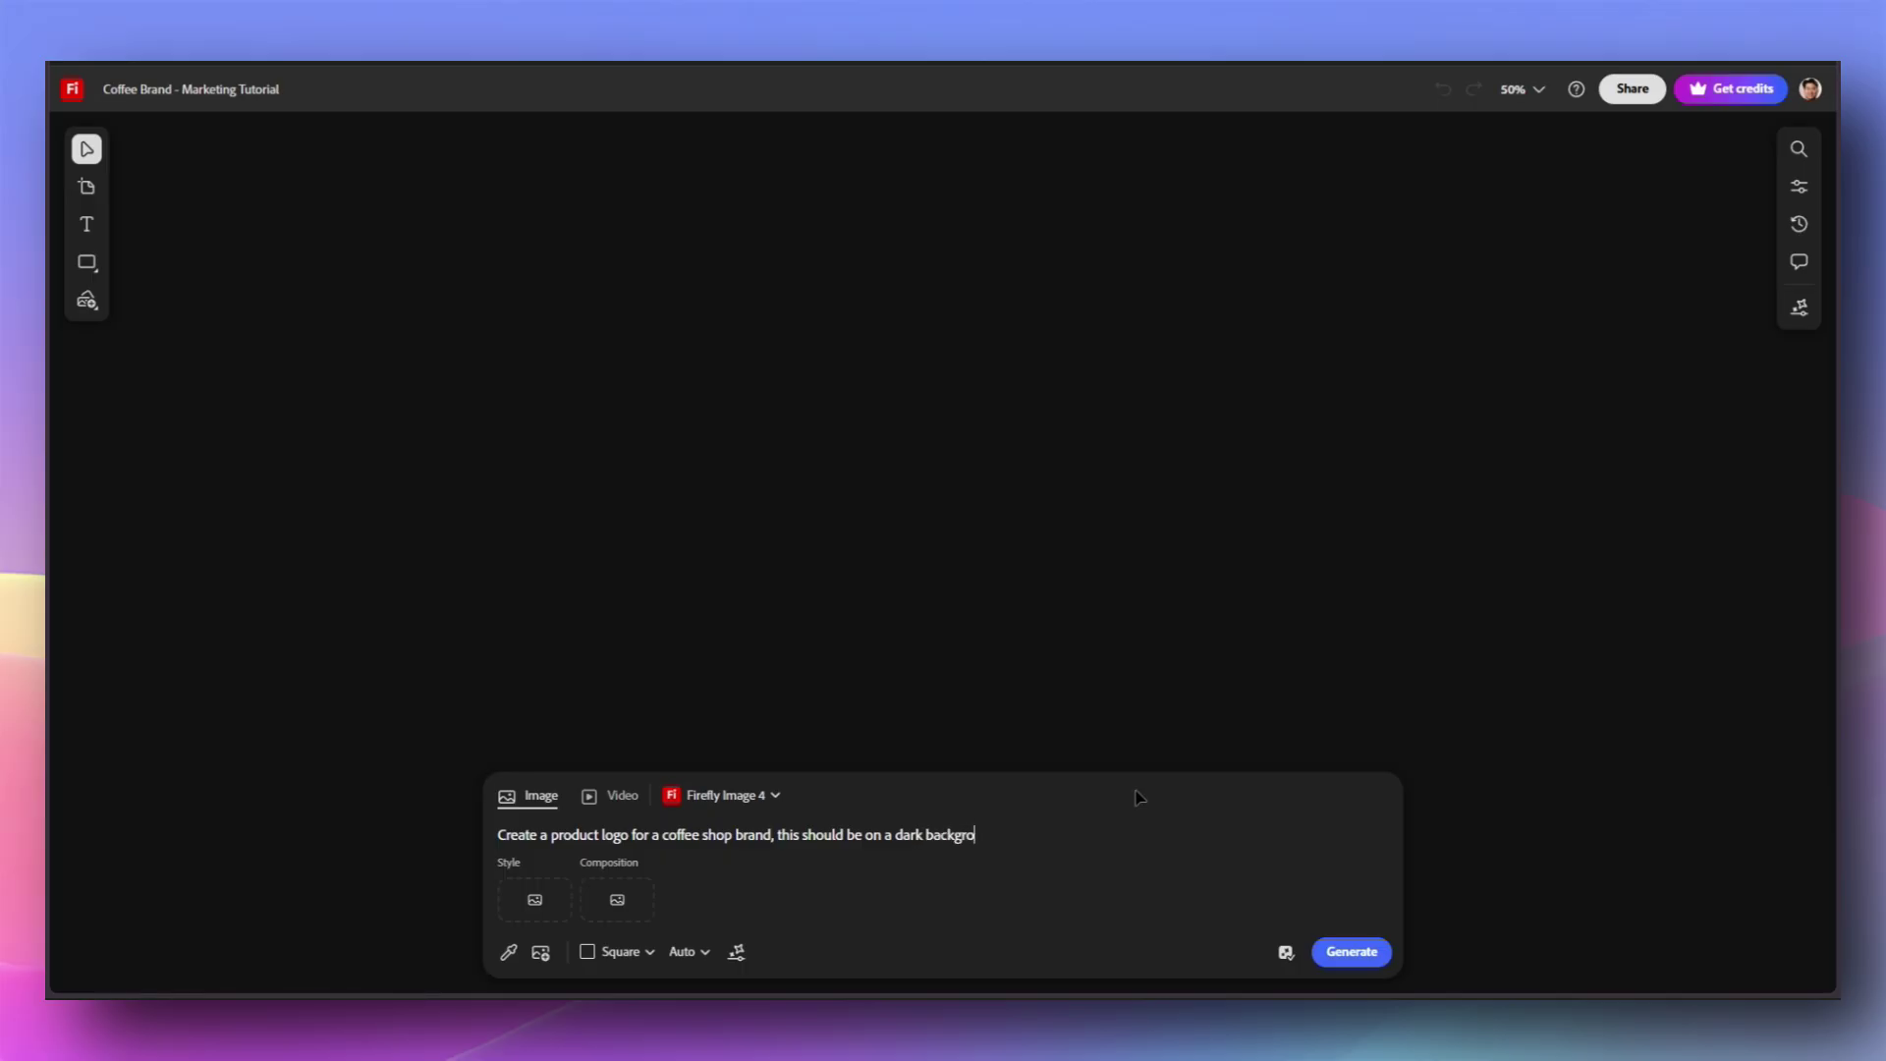
text(und. The )
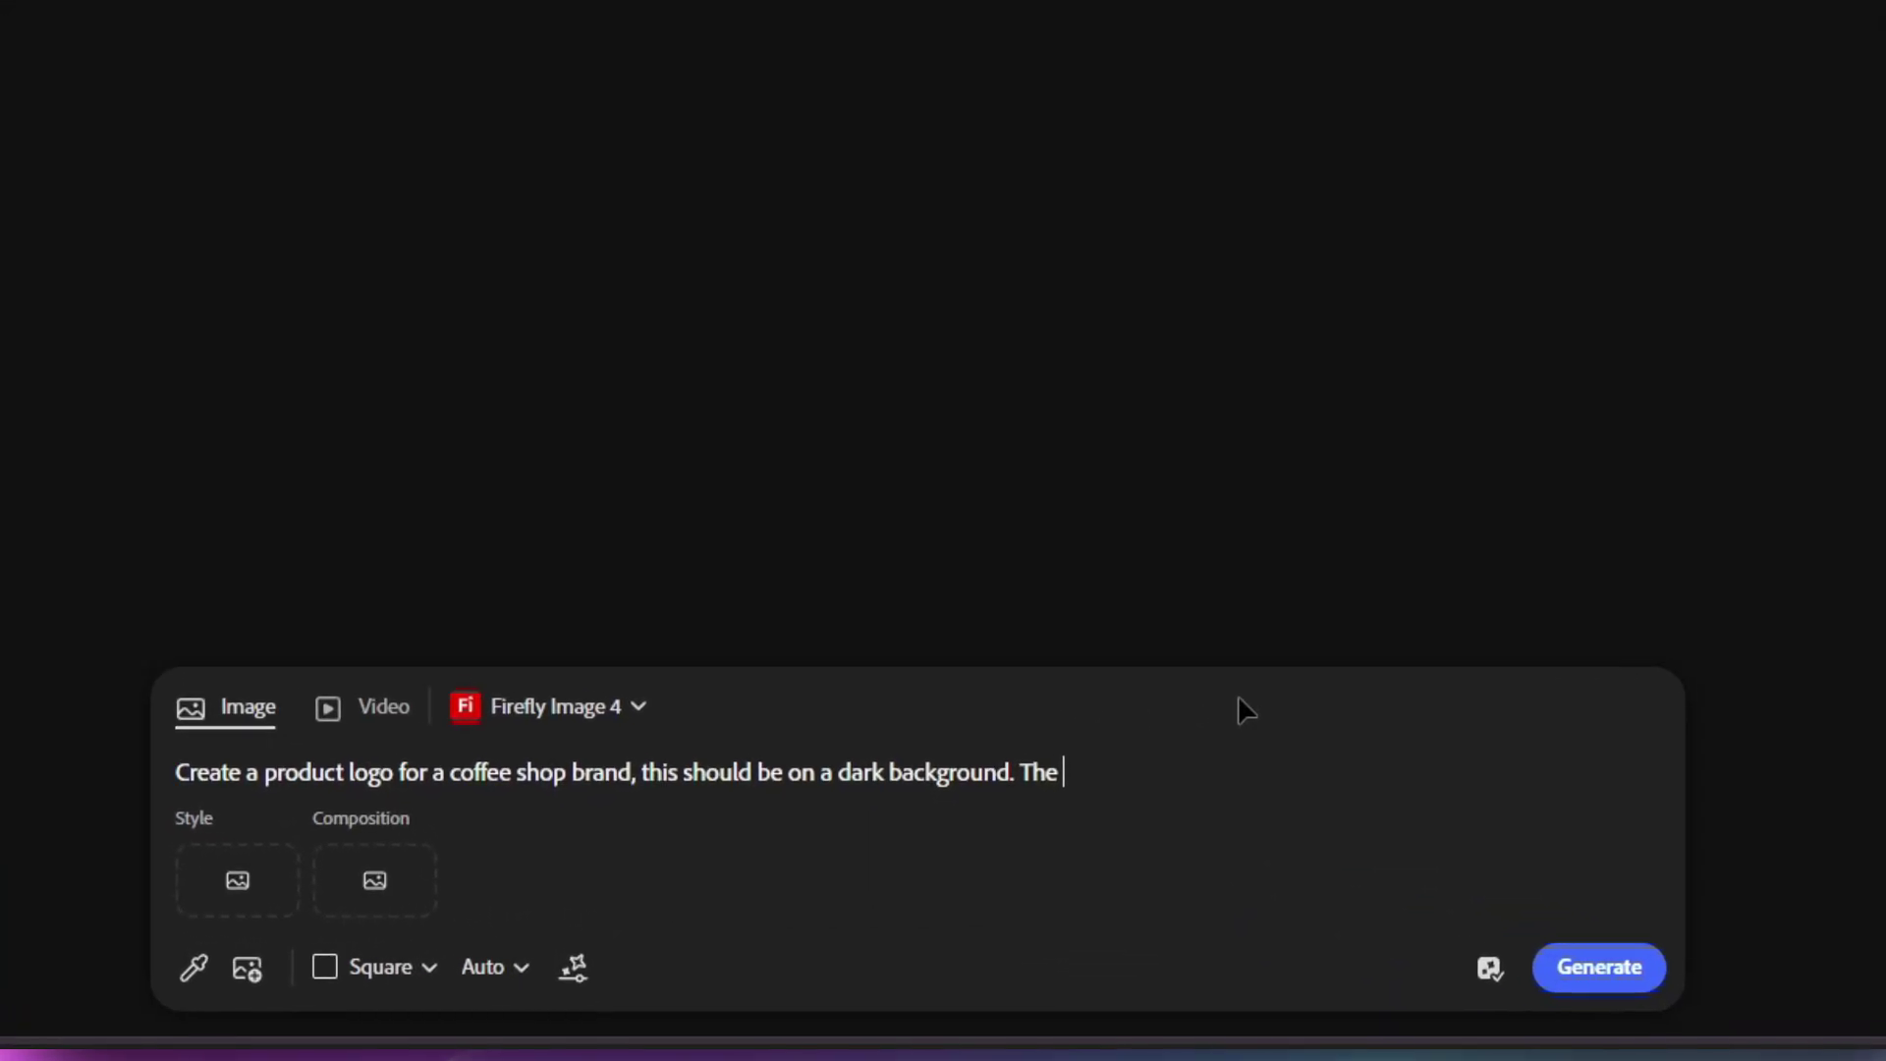
text(logo should )
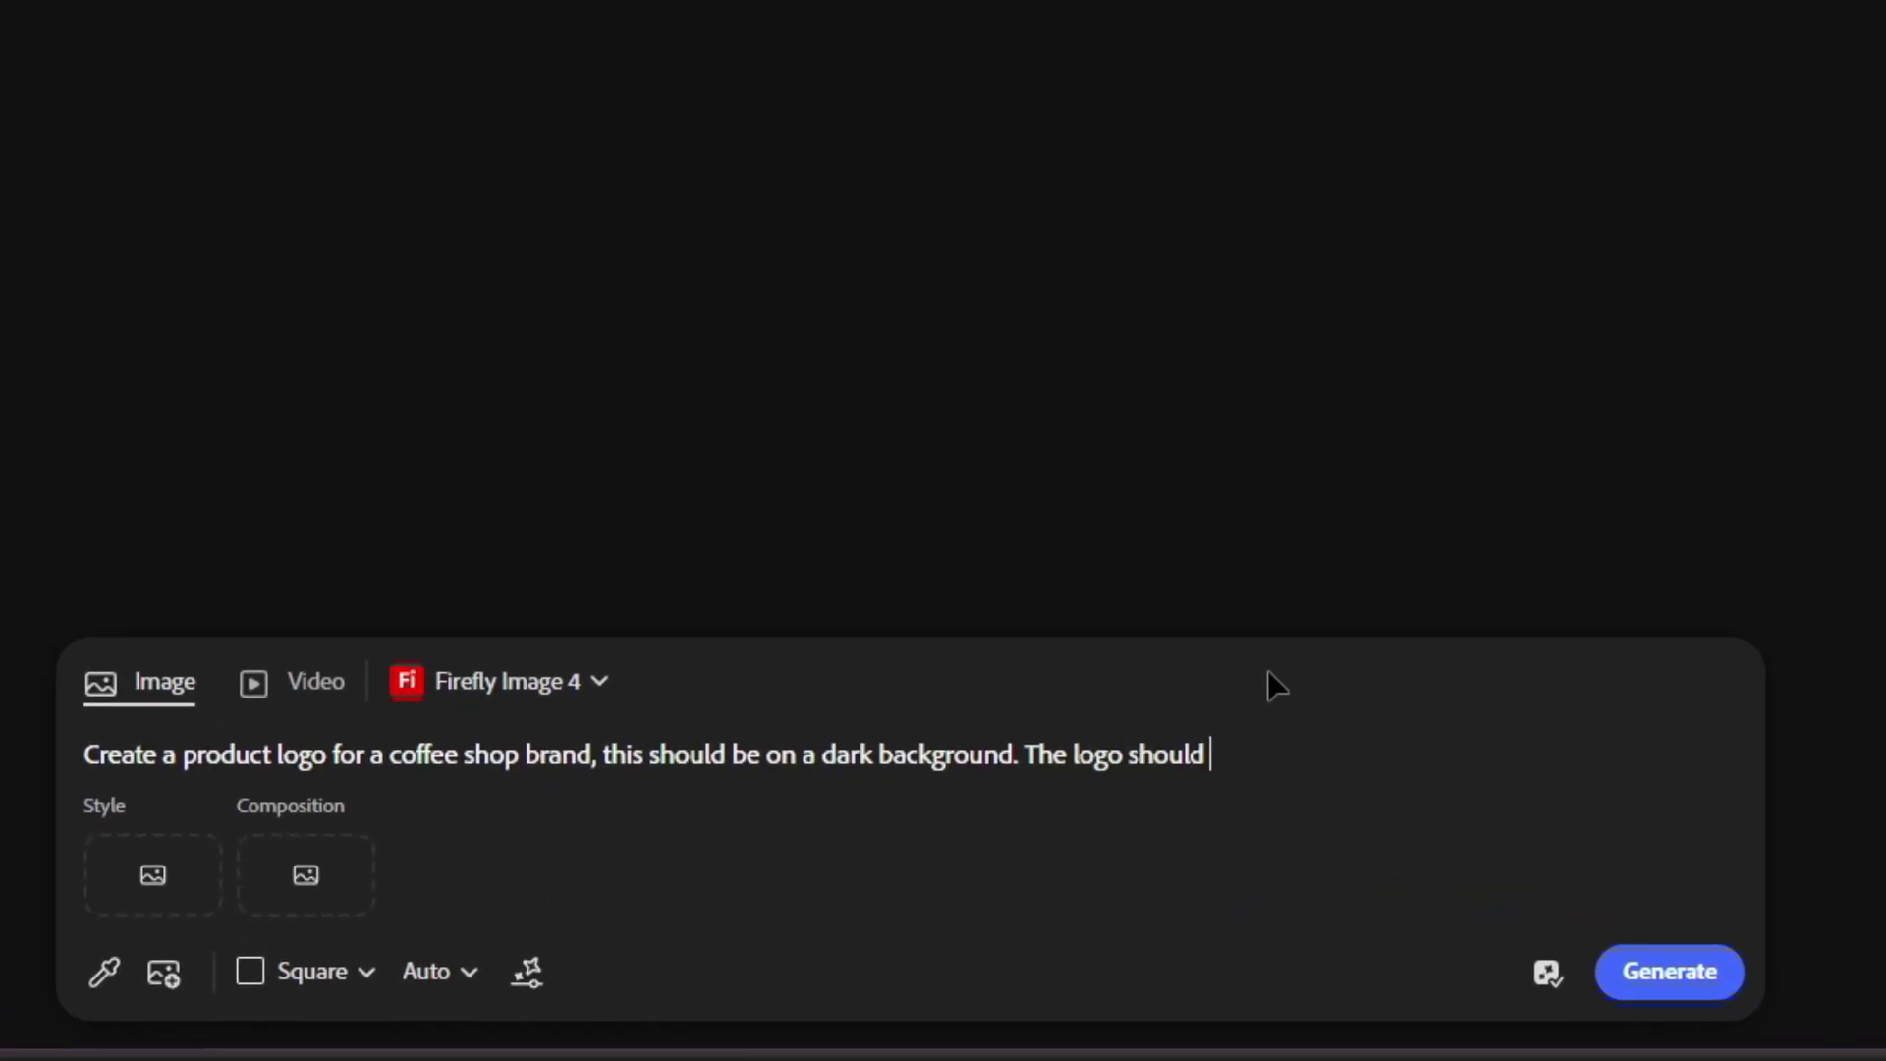
text(feature a coffee Bean, and the text: "The Bean".)
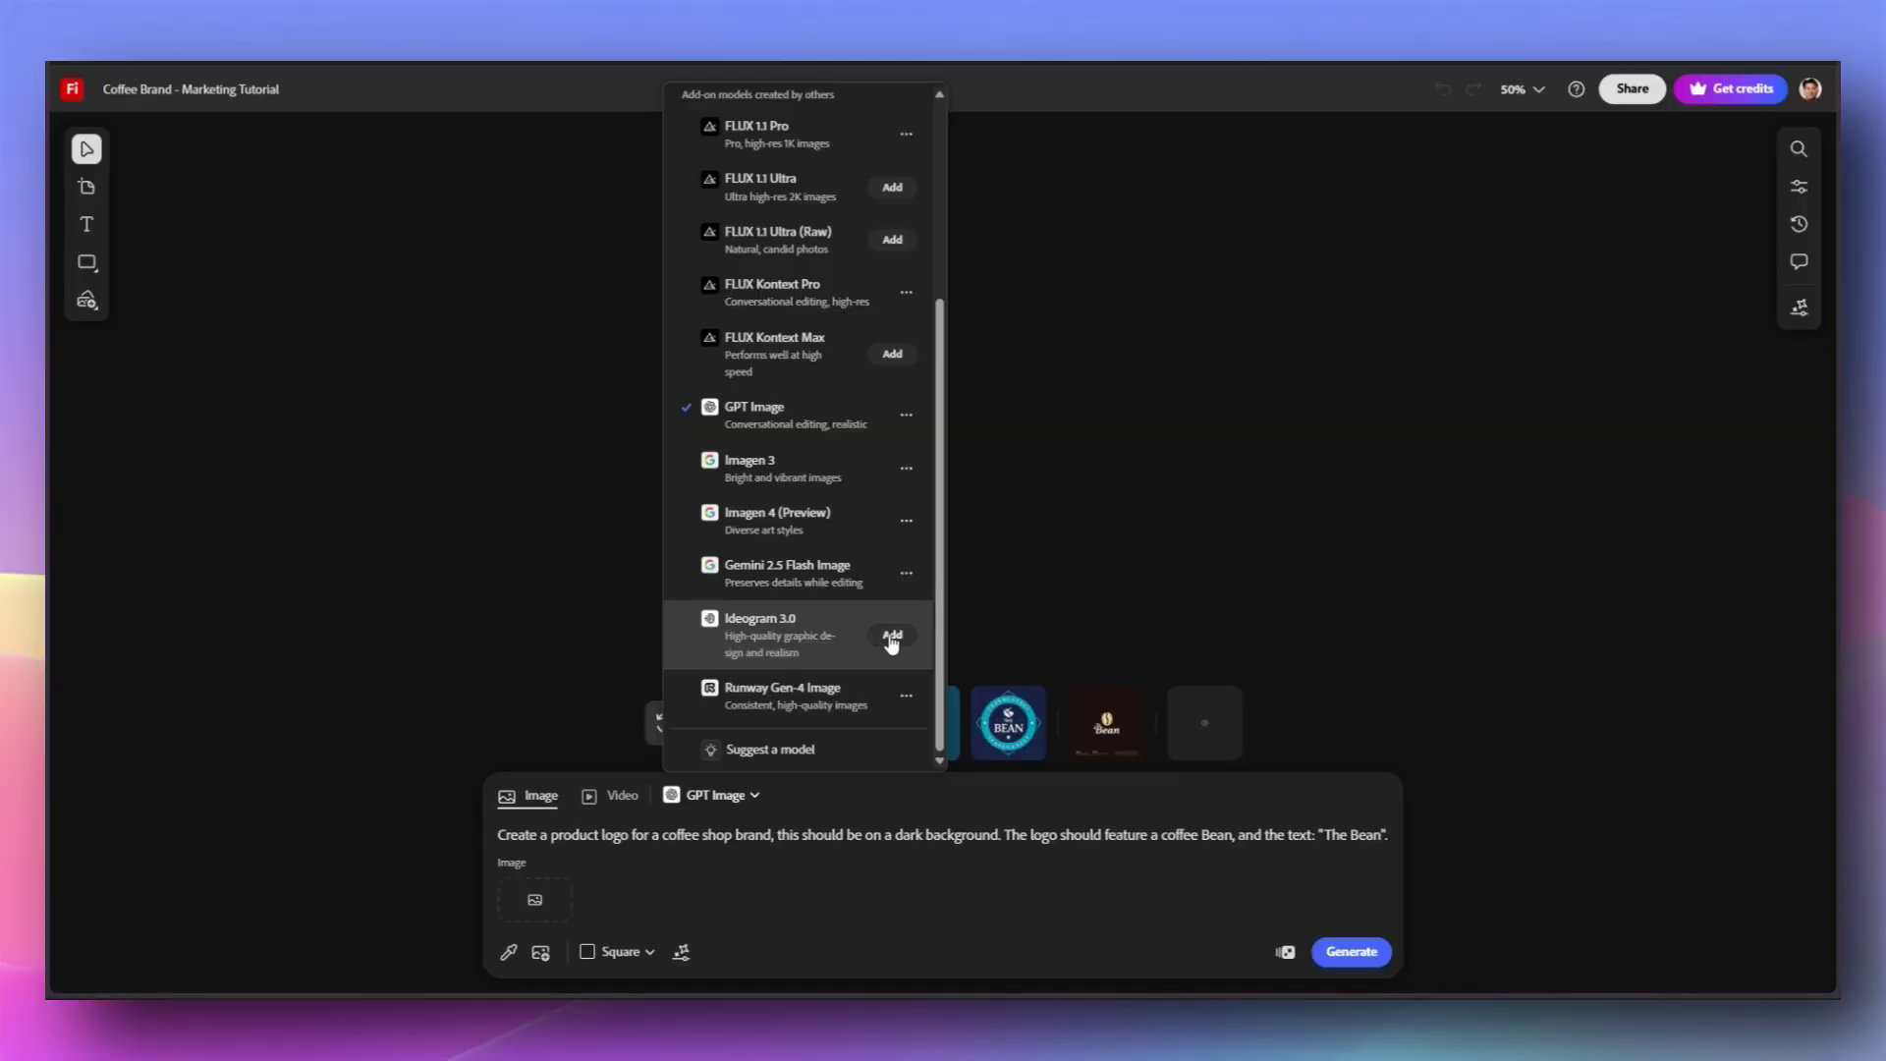
click(891, 629)
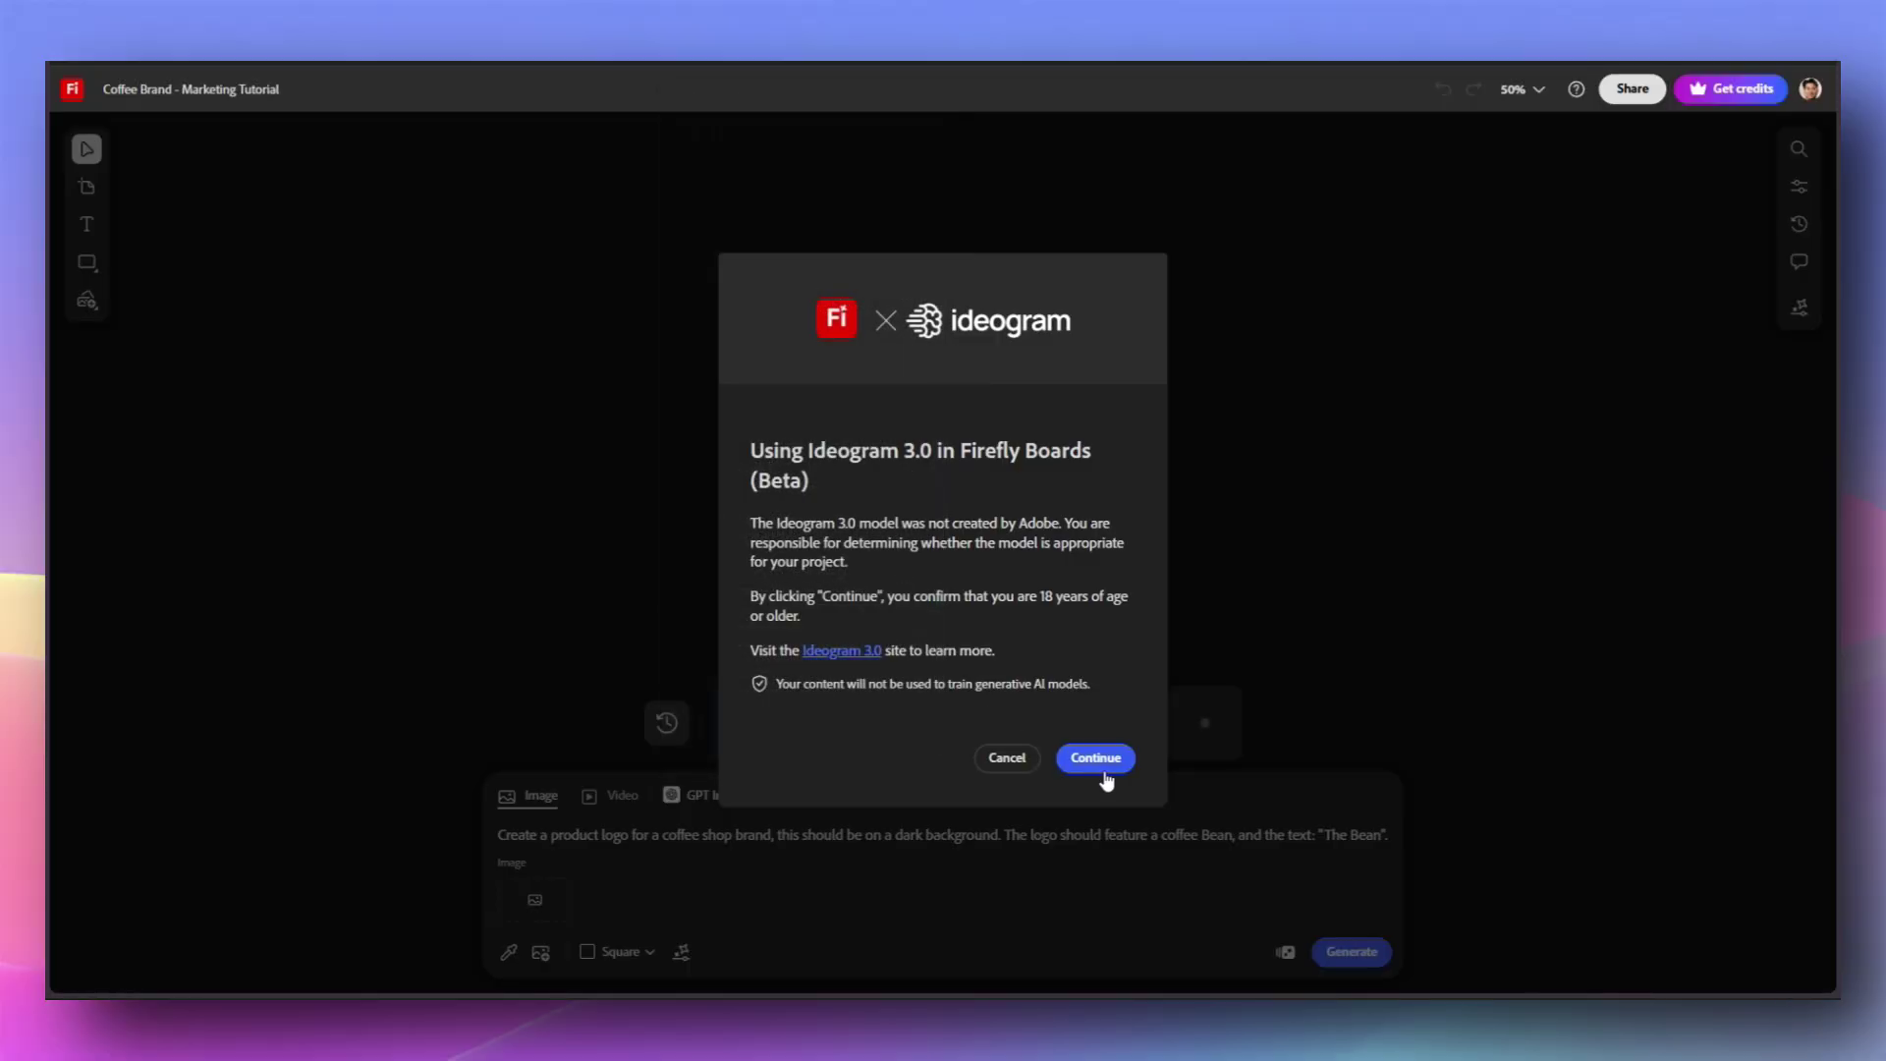
click(1095, 758)
click(757, 805)
scroll(842, 622, down, 4)
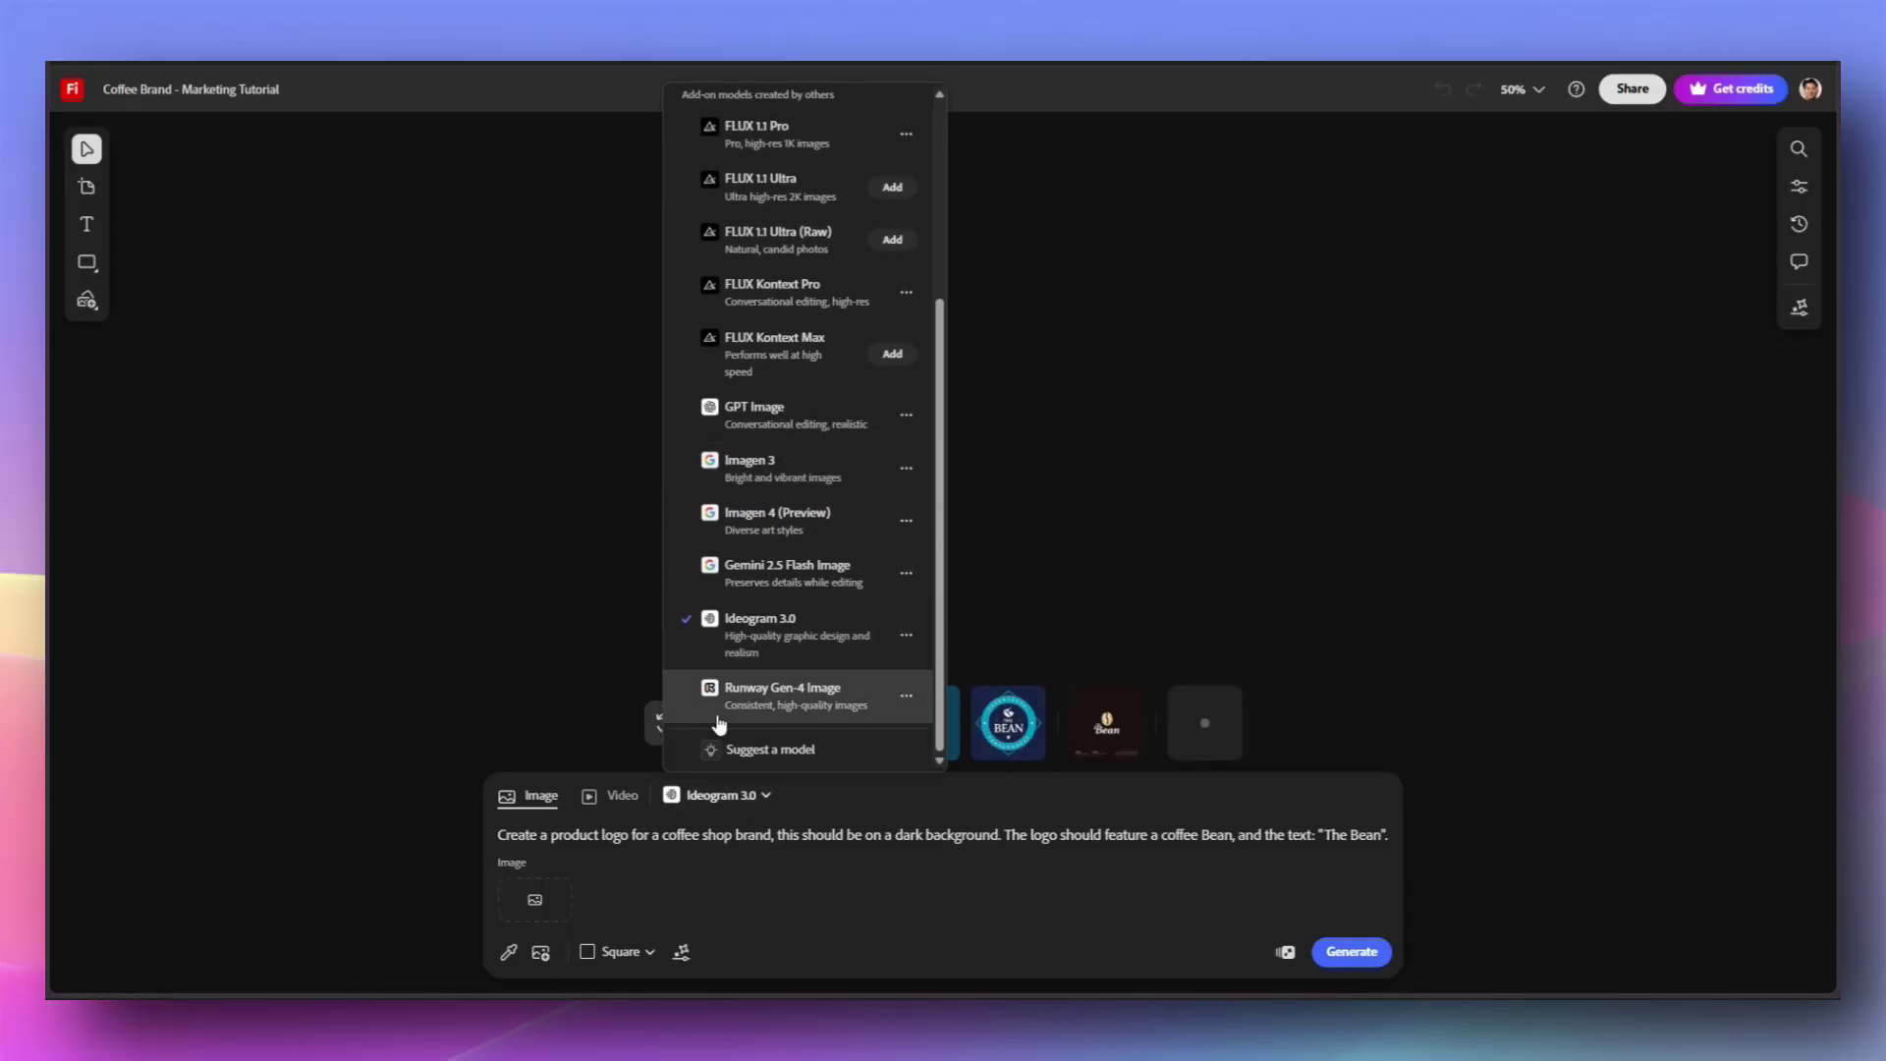
click(791, 643)
Step: Generate the logos, then place and shrink a generated logo on the board
click(1350, 954)
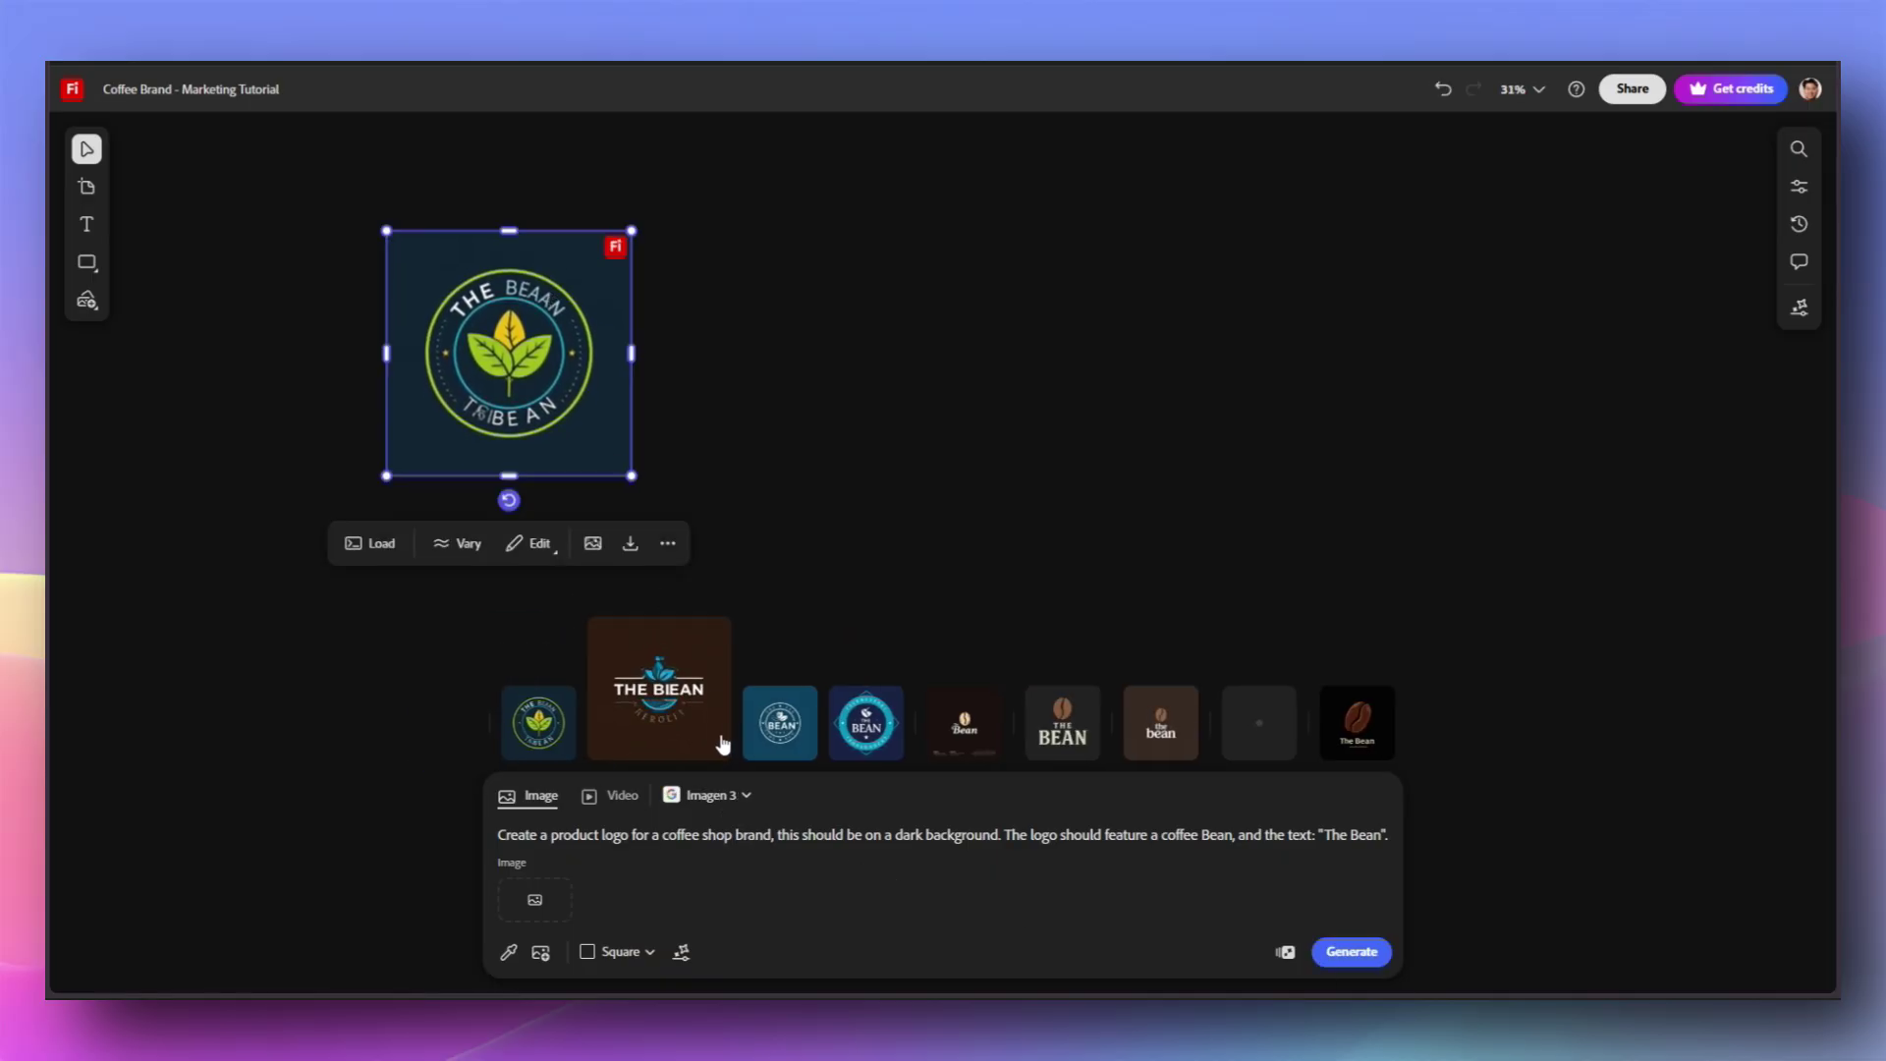
drag(723, 744, 633, 228)
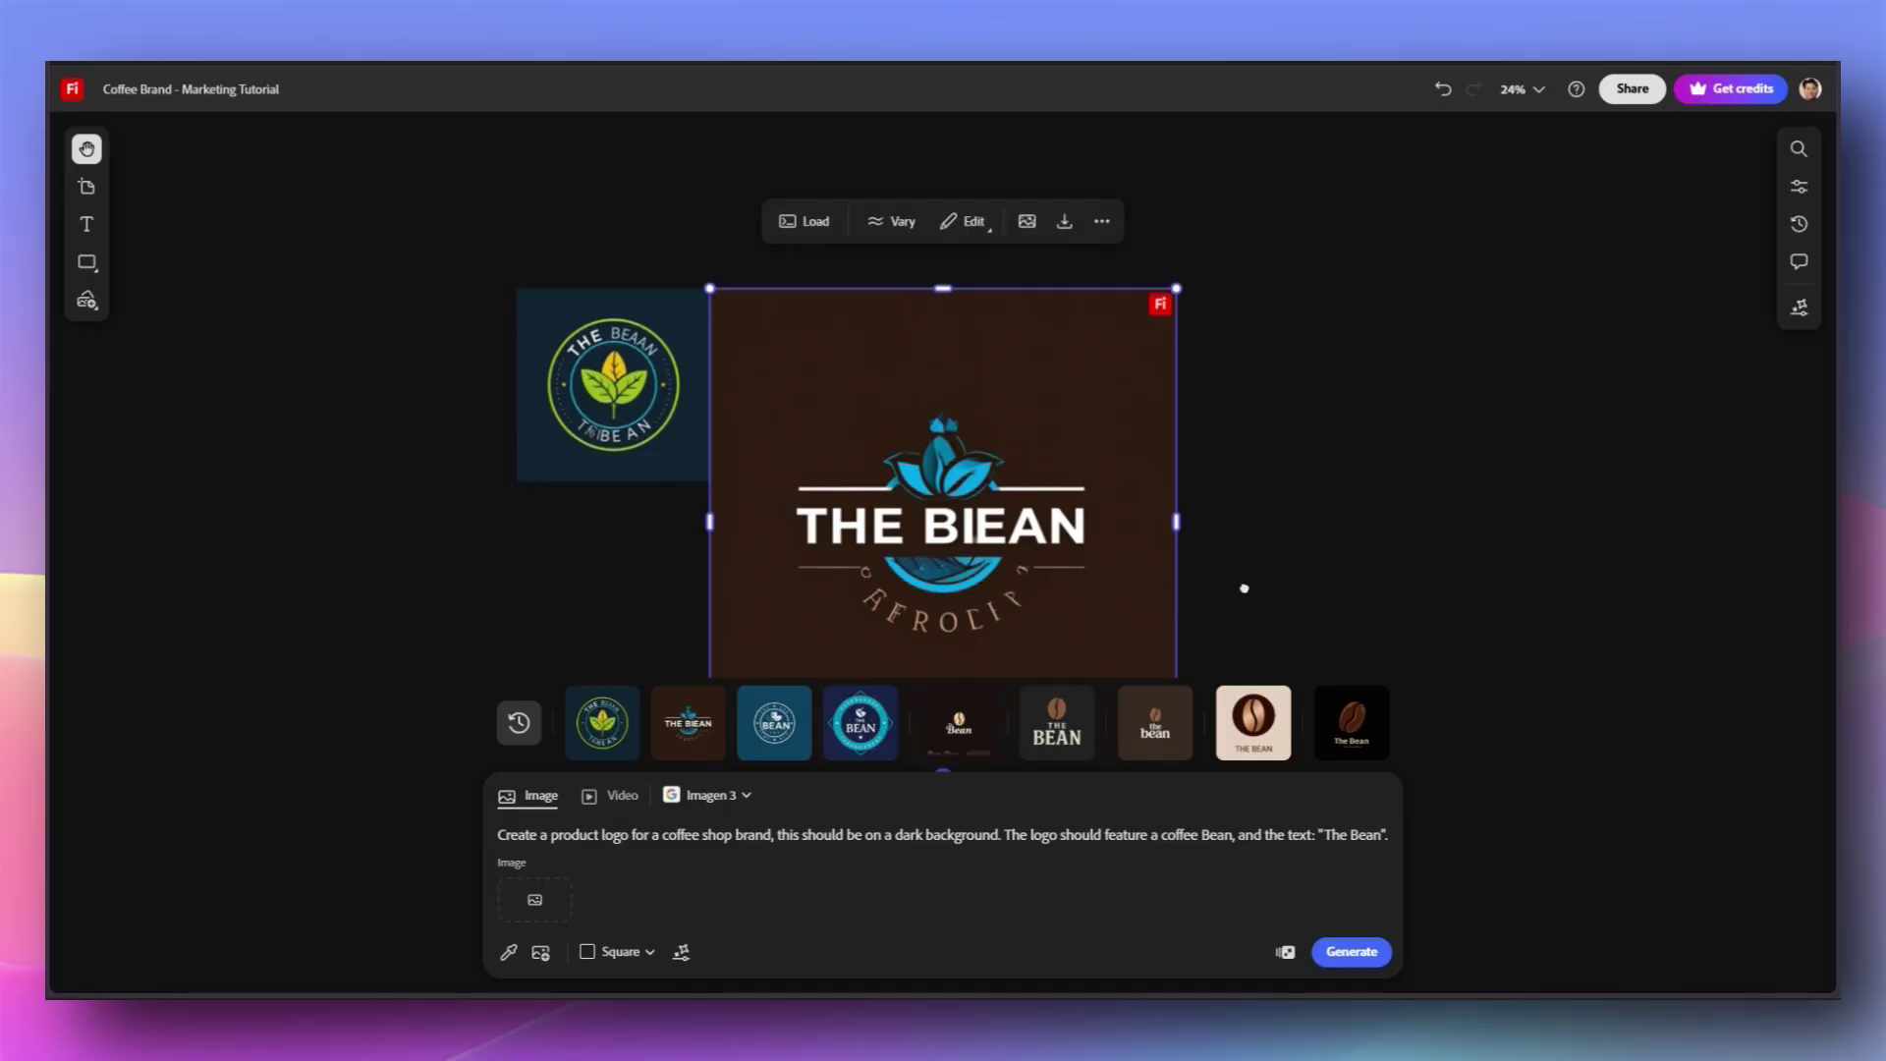
drag(1147, 635, 875, 367)
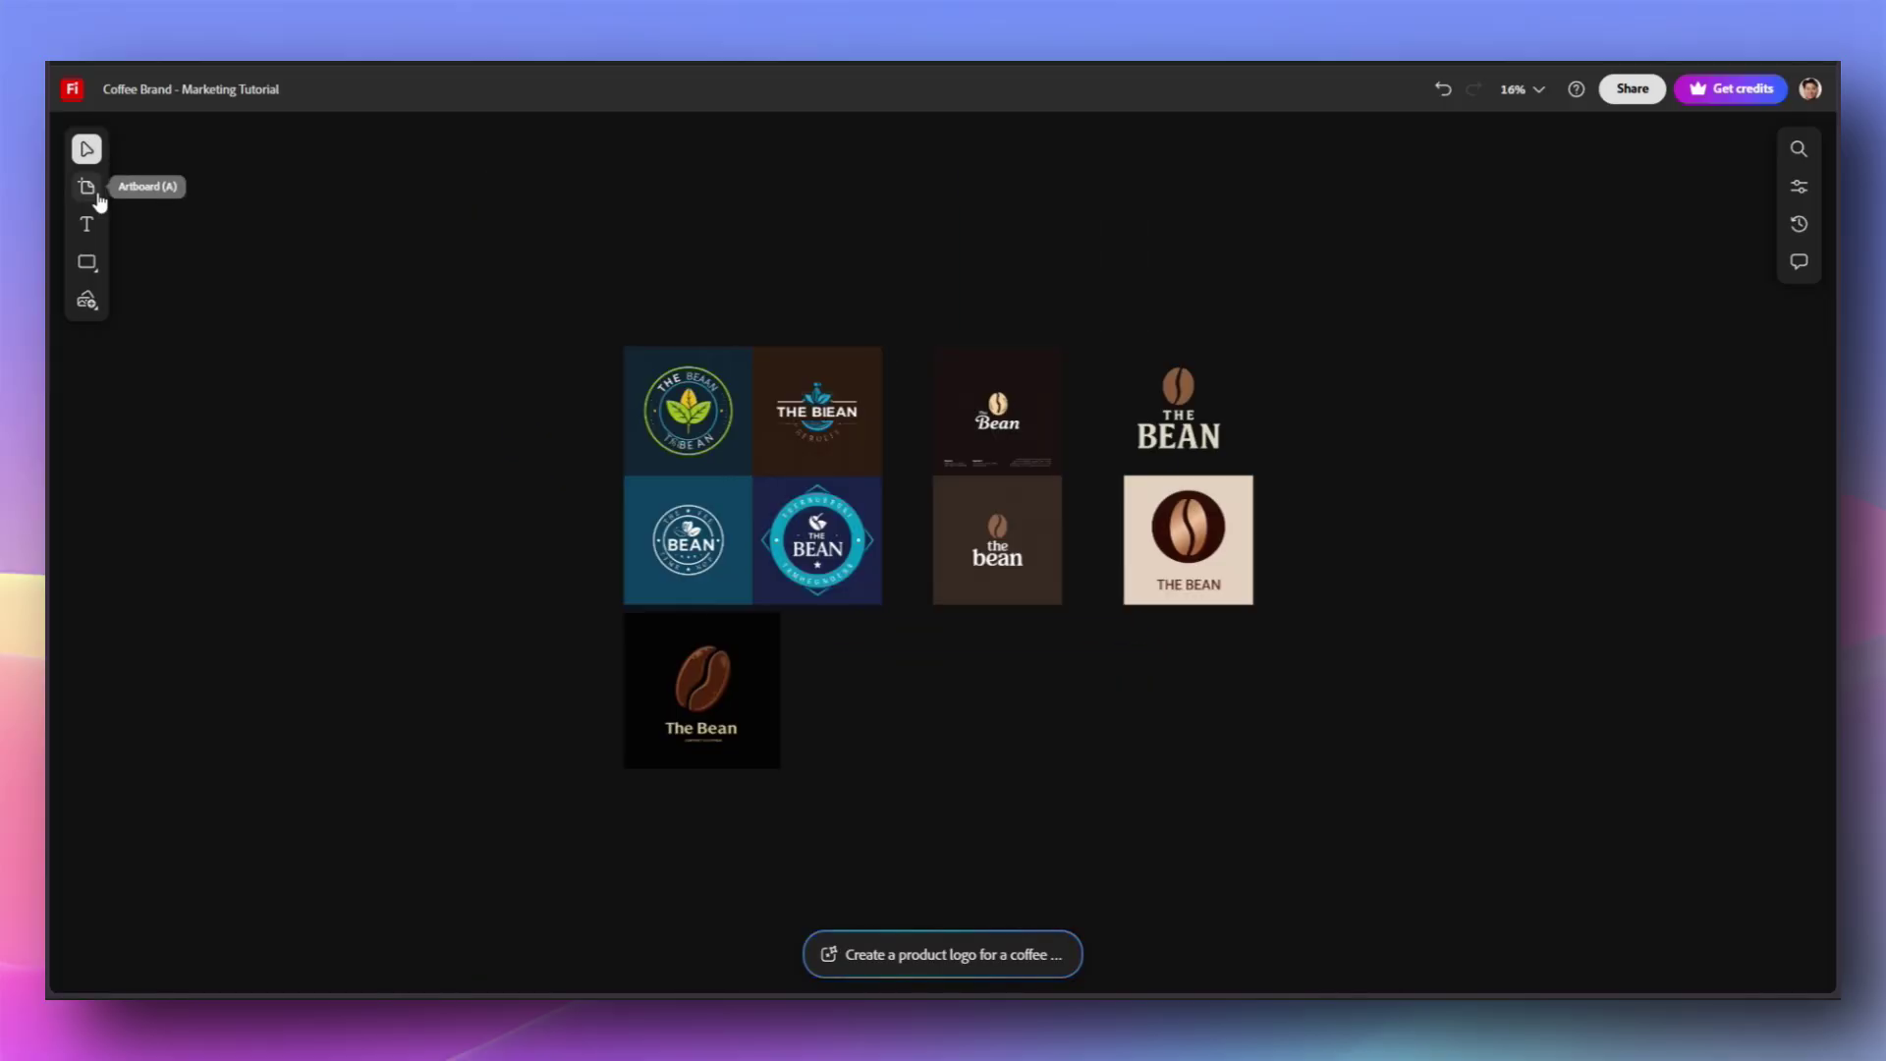
Step: Draw Artboard #1 around the nine logos, shift it left, and place a text box beneath it
click(87, 188)
drag(610, 329, 1279, 775)
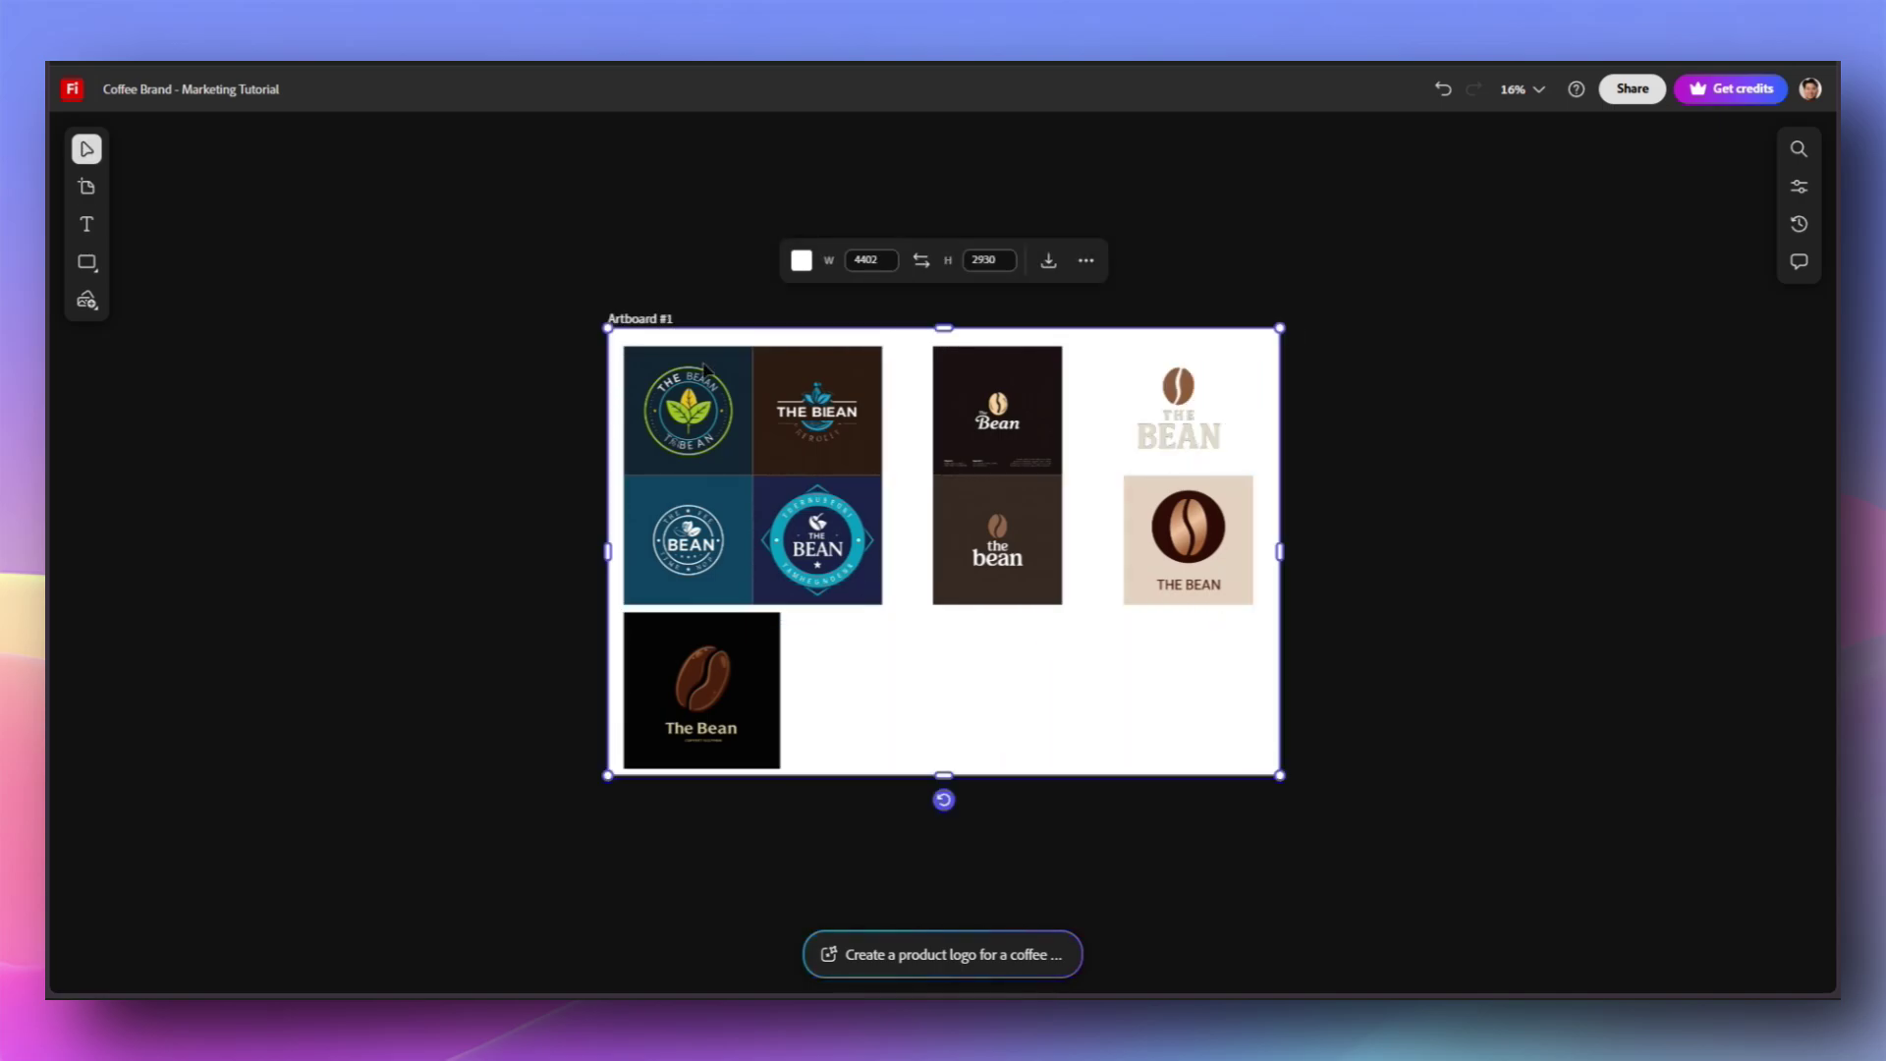
click(439, 295)
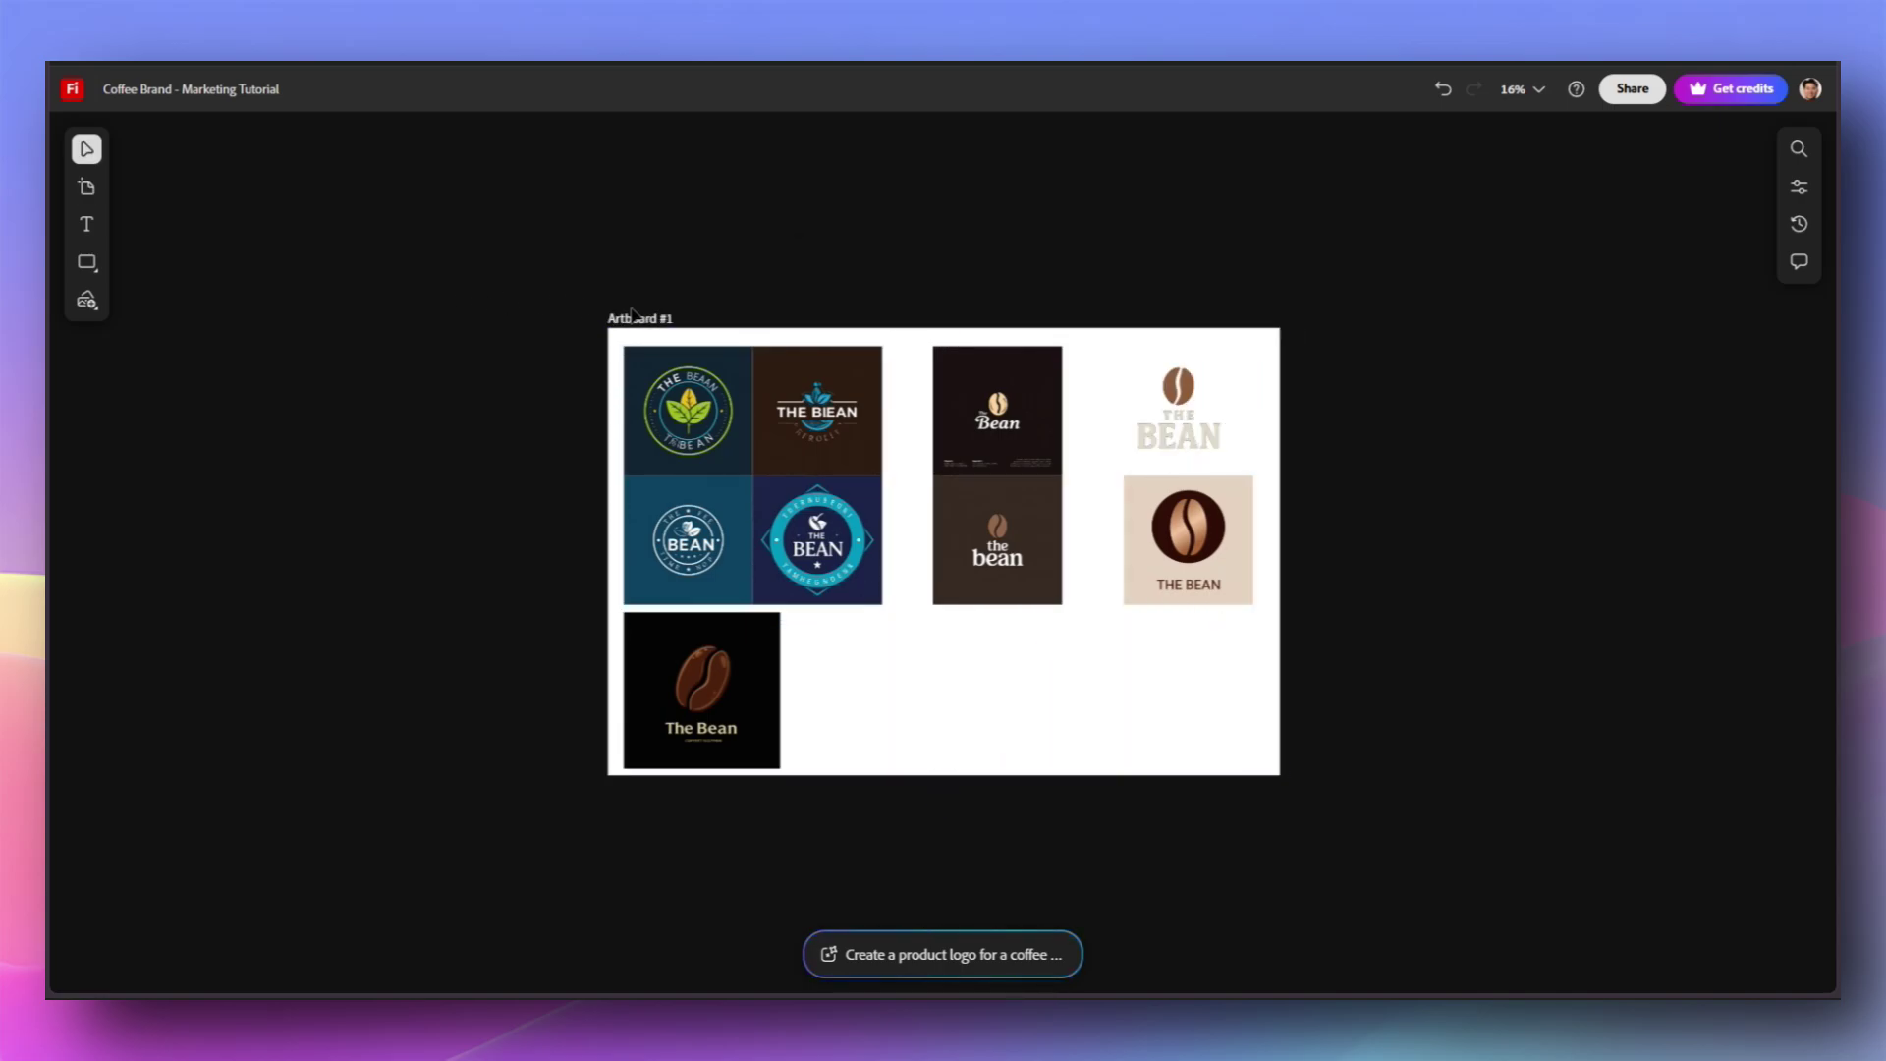
click(634, 317)
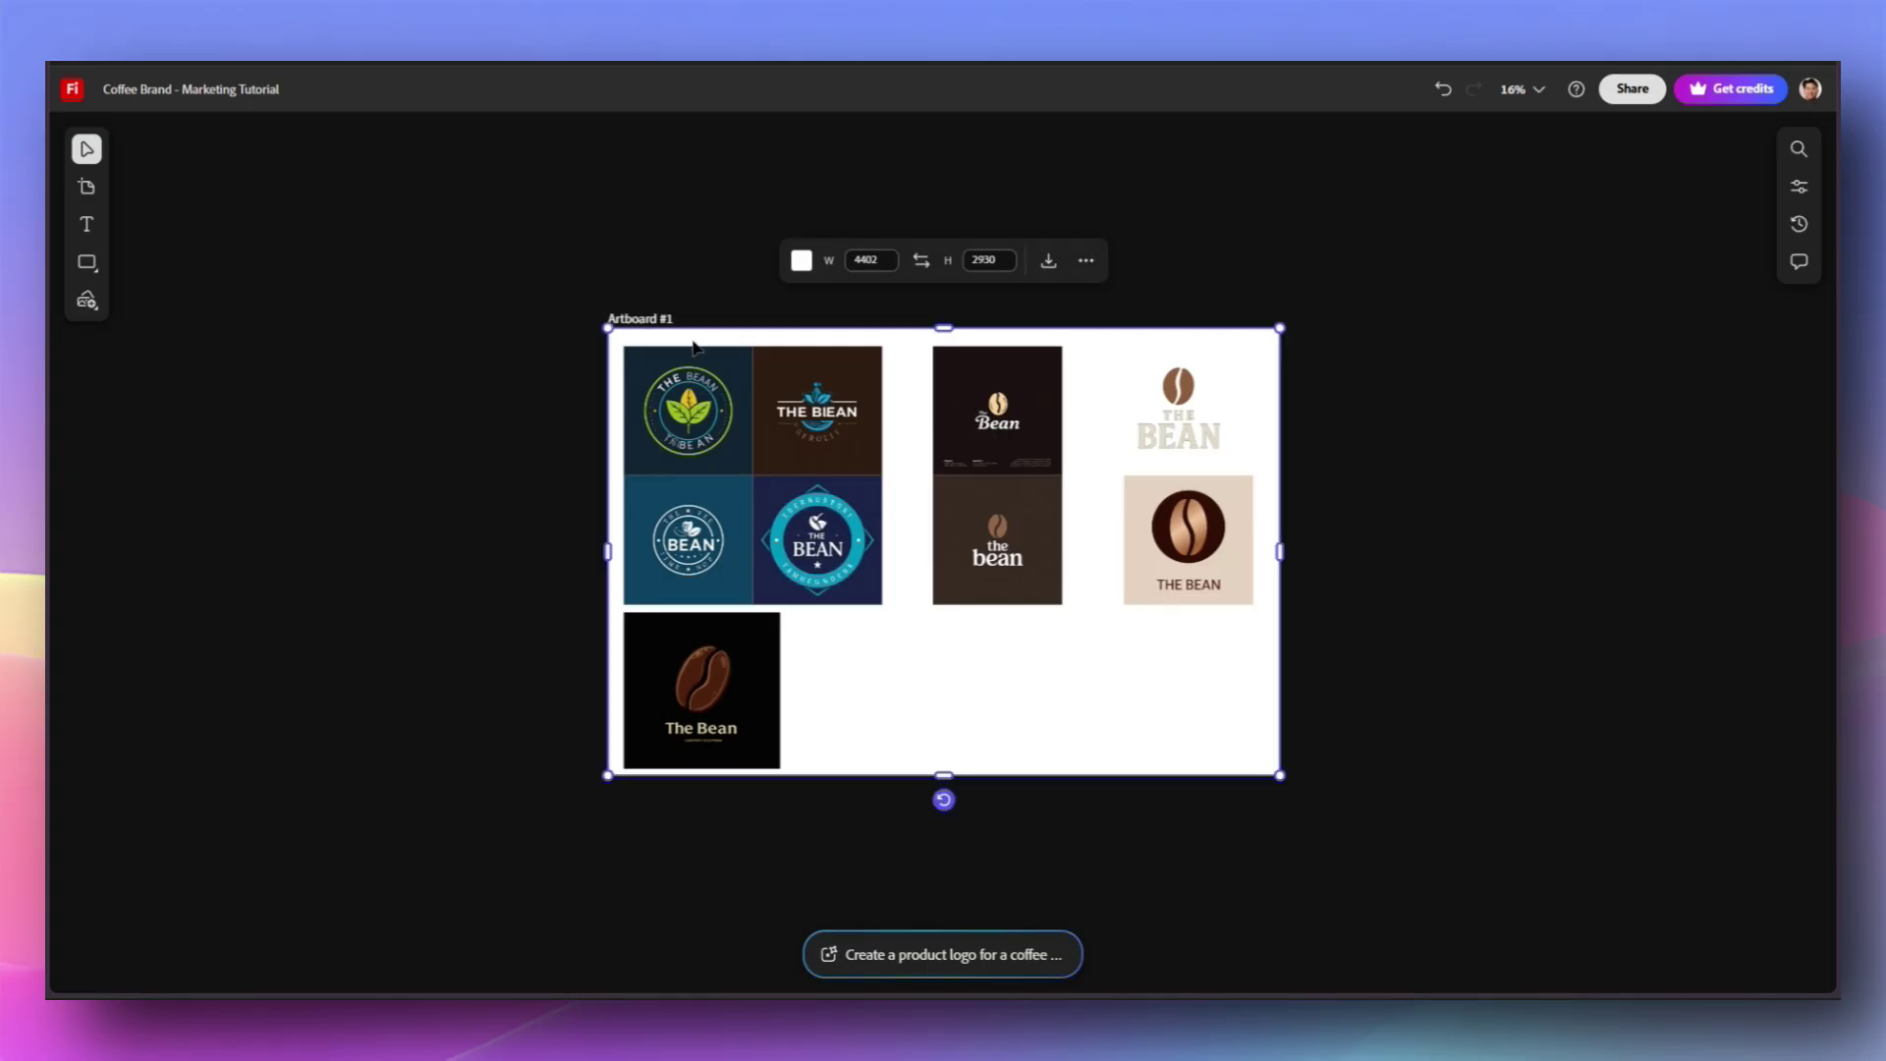
drag(693, 346, 283, 316)
click(289, 226)
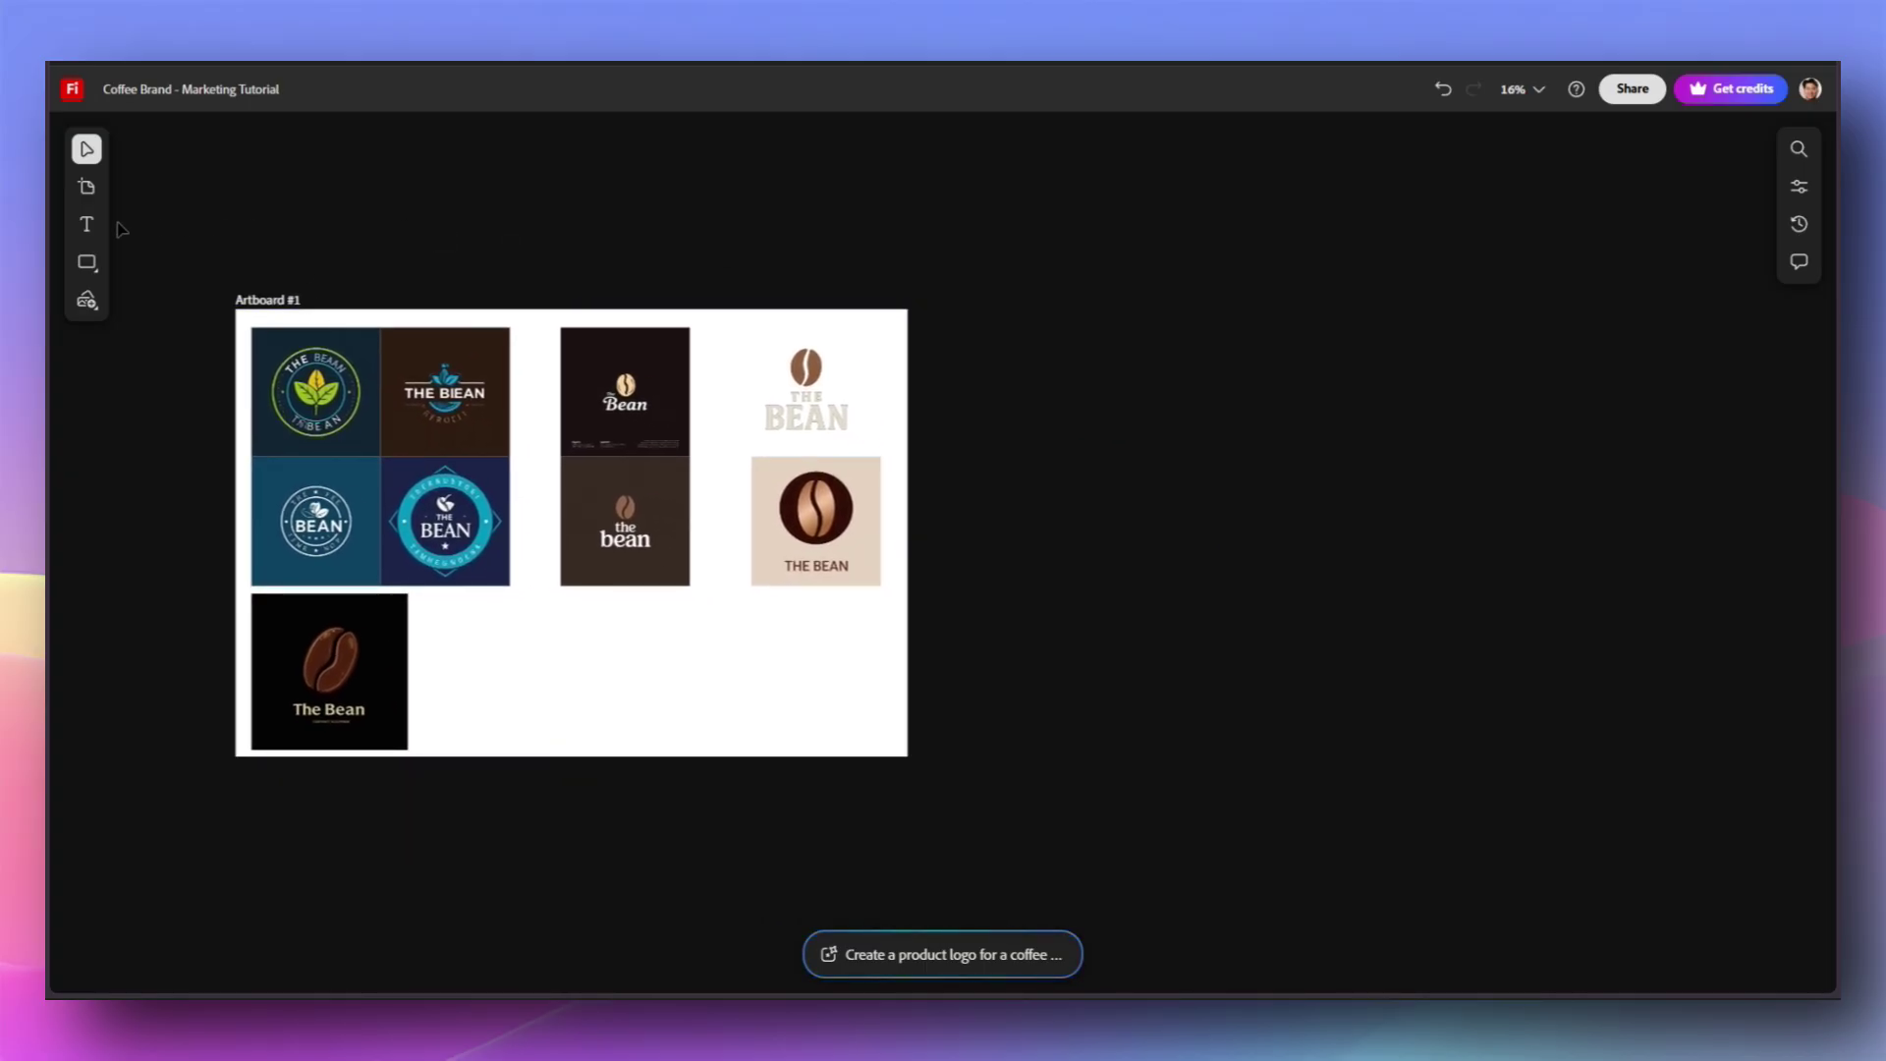
click(87, 224)
click(248, 781)
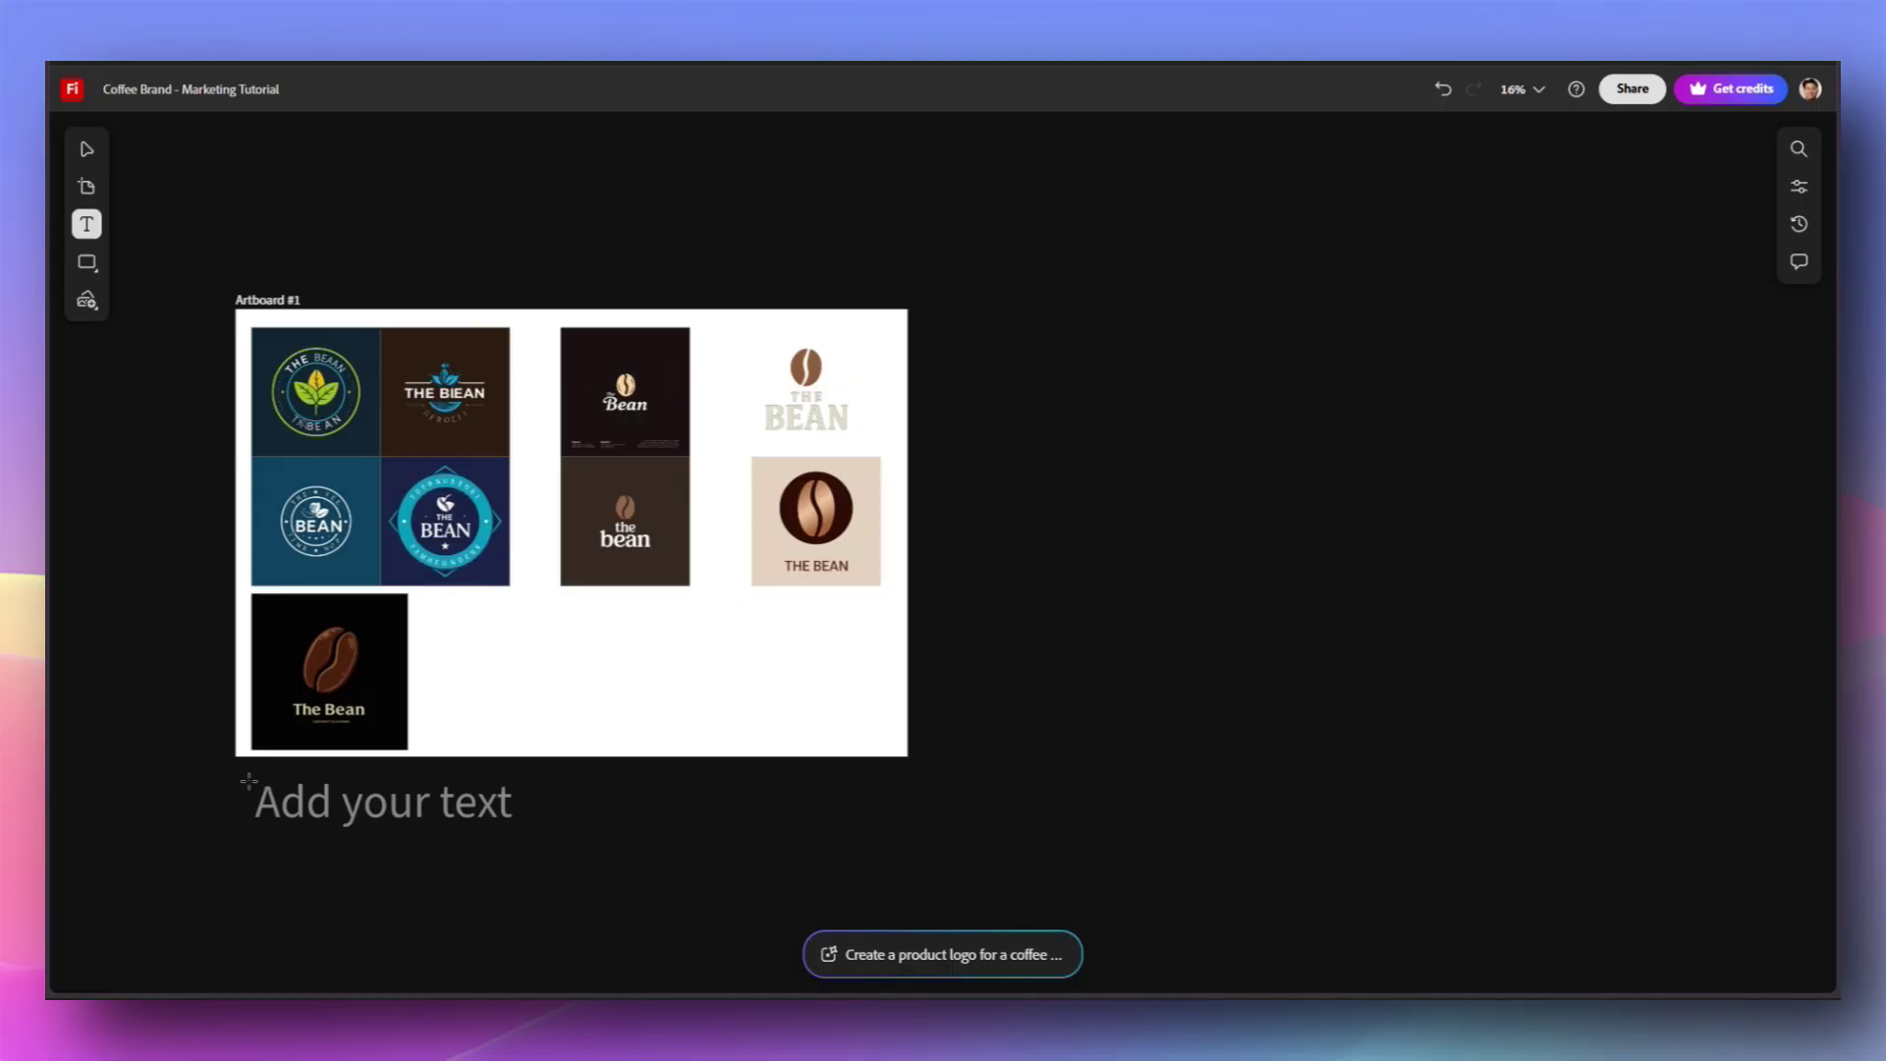
Step: Finish the 'Logo Ideas!' caption and browse the model list for FLUX Kontext Pro
text(Logo Ideas!)
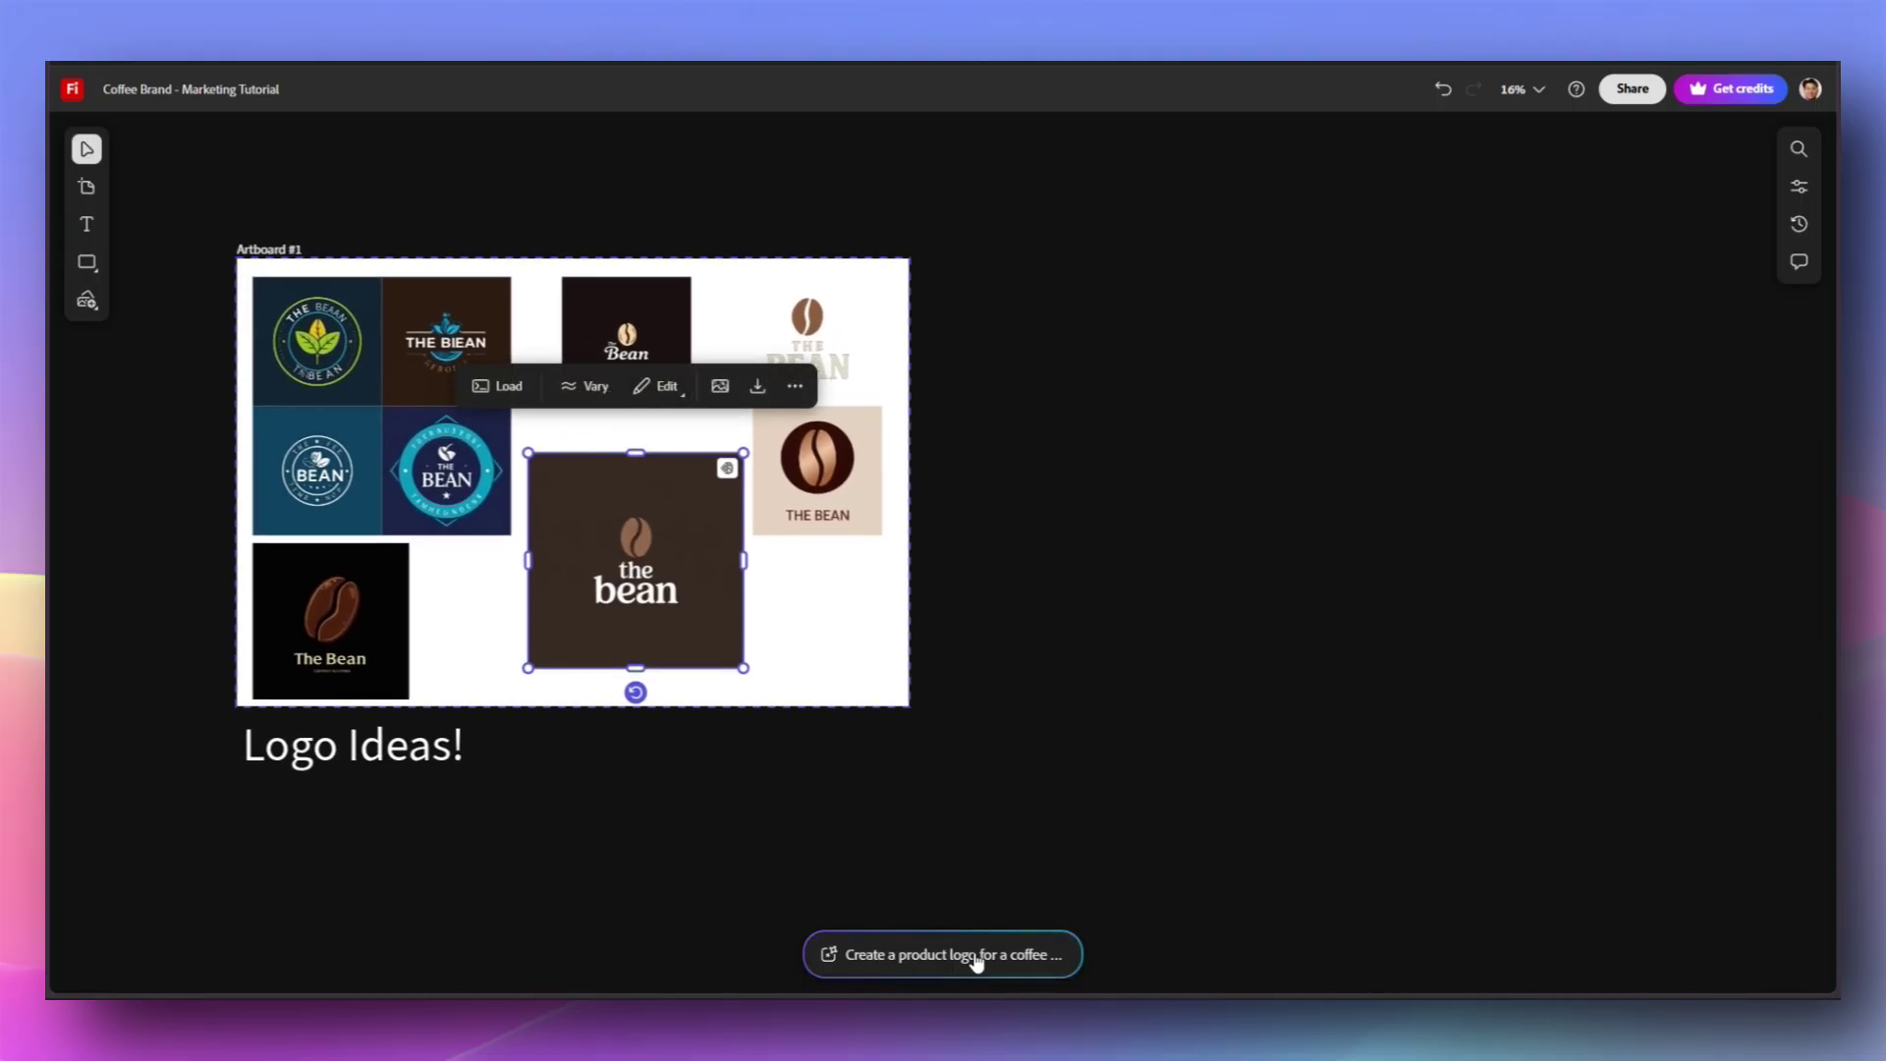
click(977, 962)
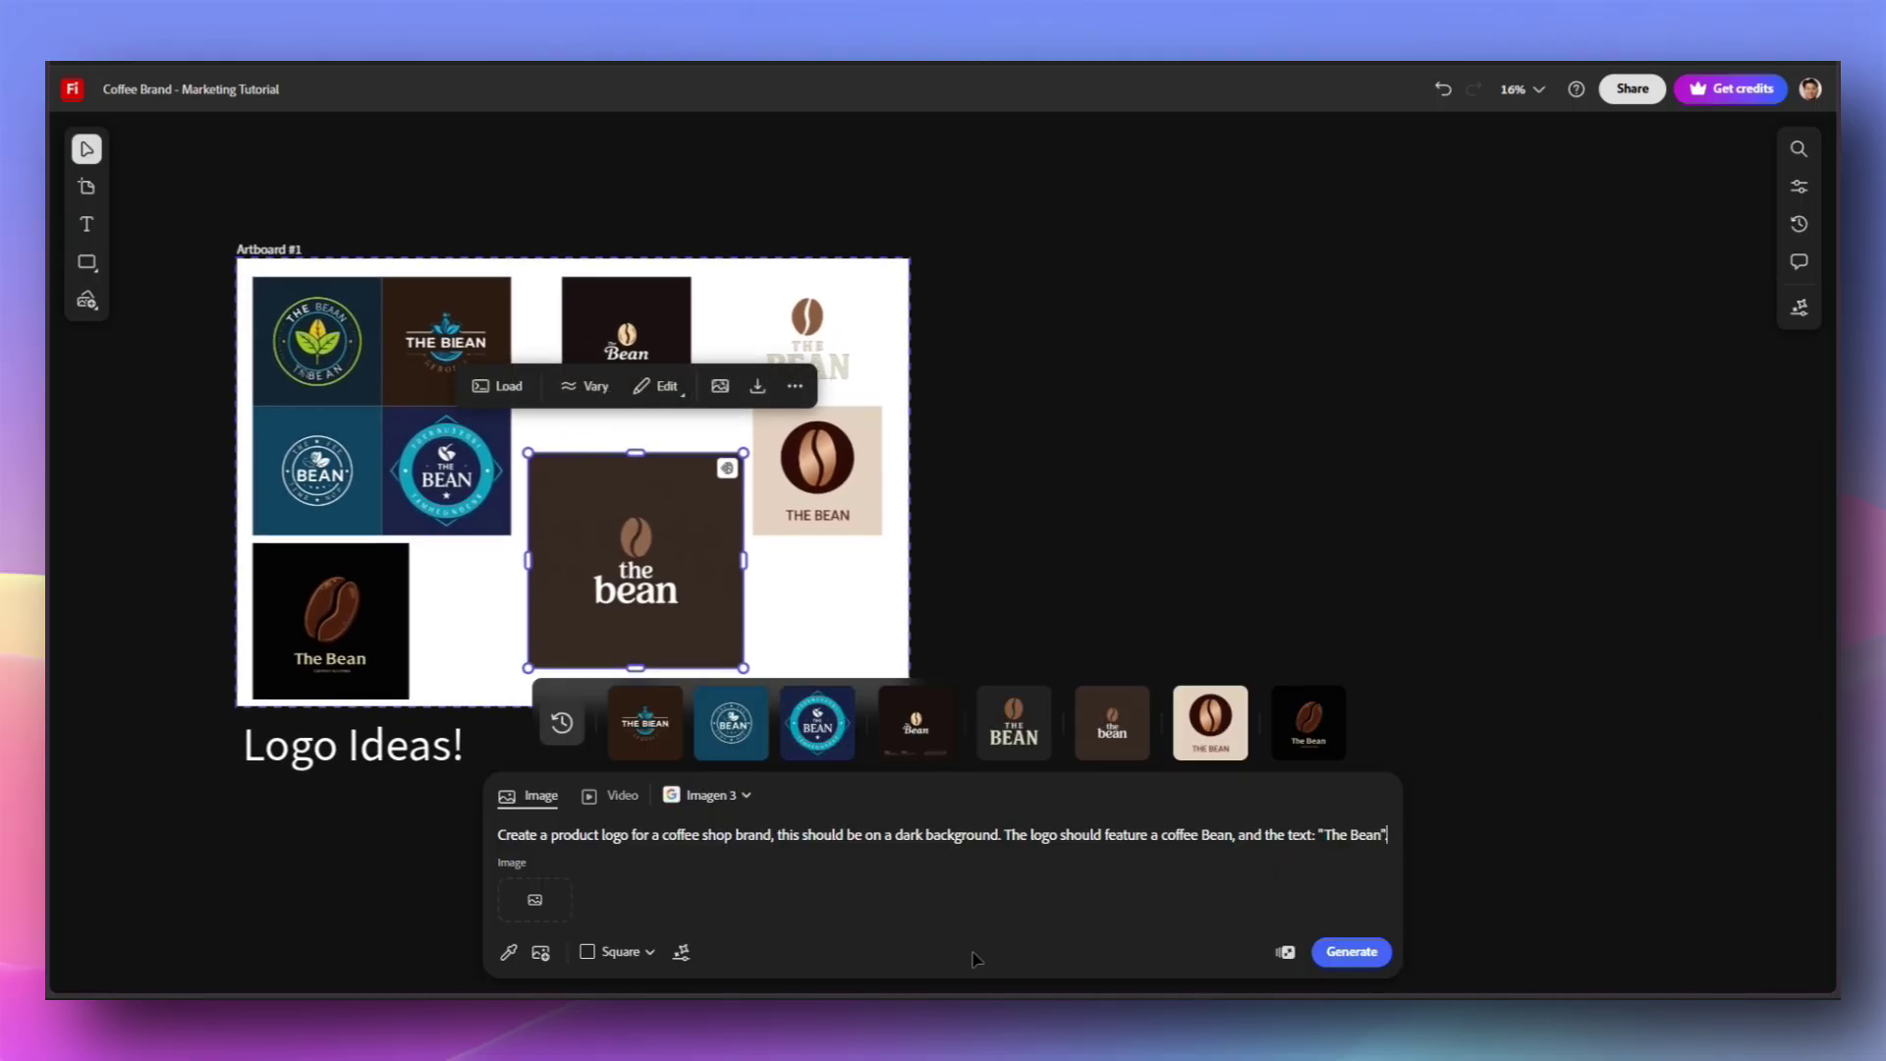
click(745, 798)
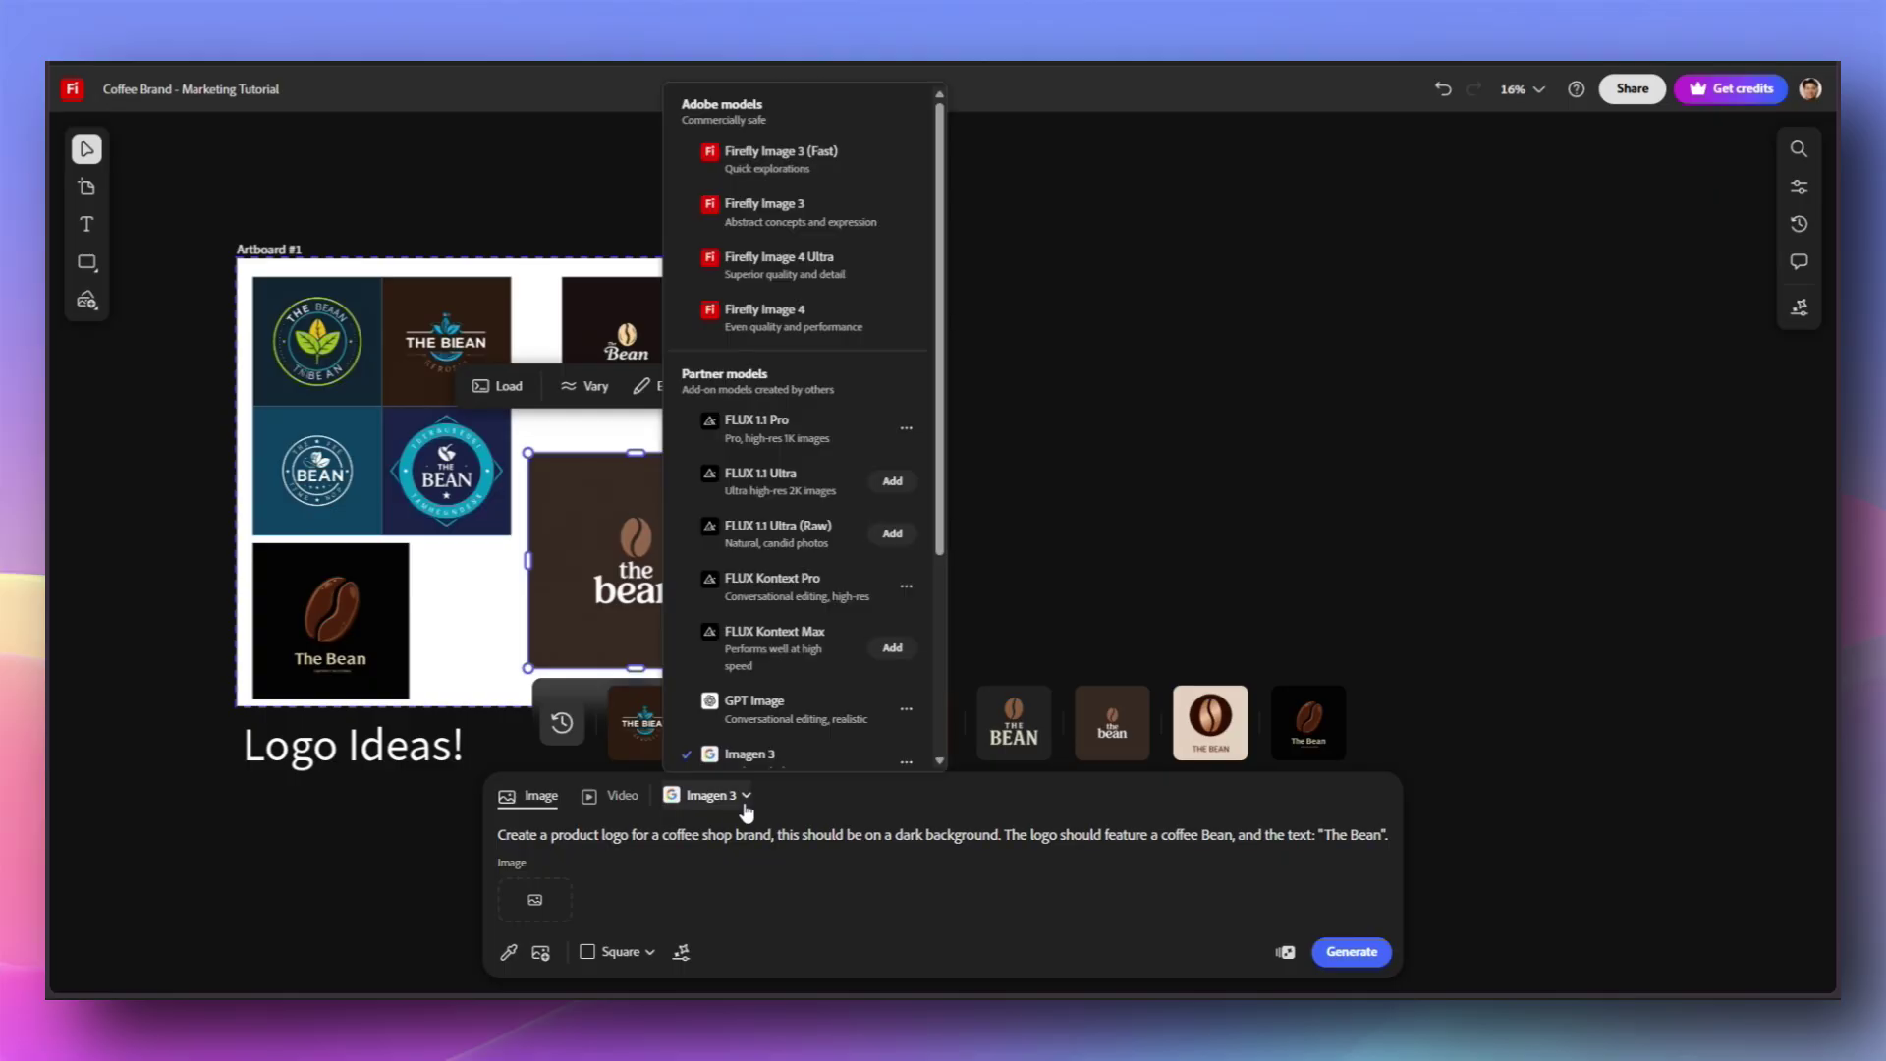
scroll(776, 707, down, 1)
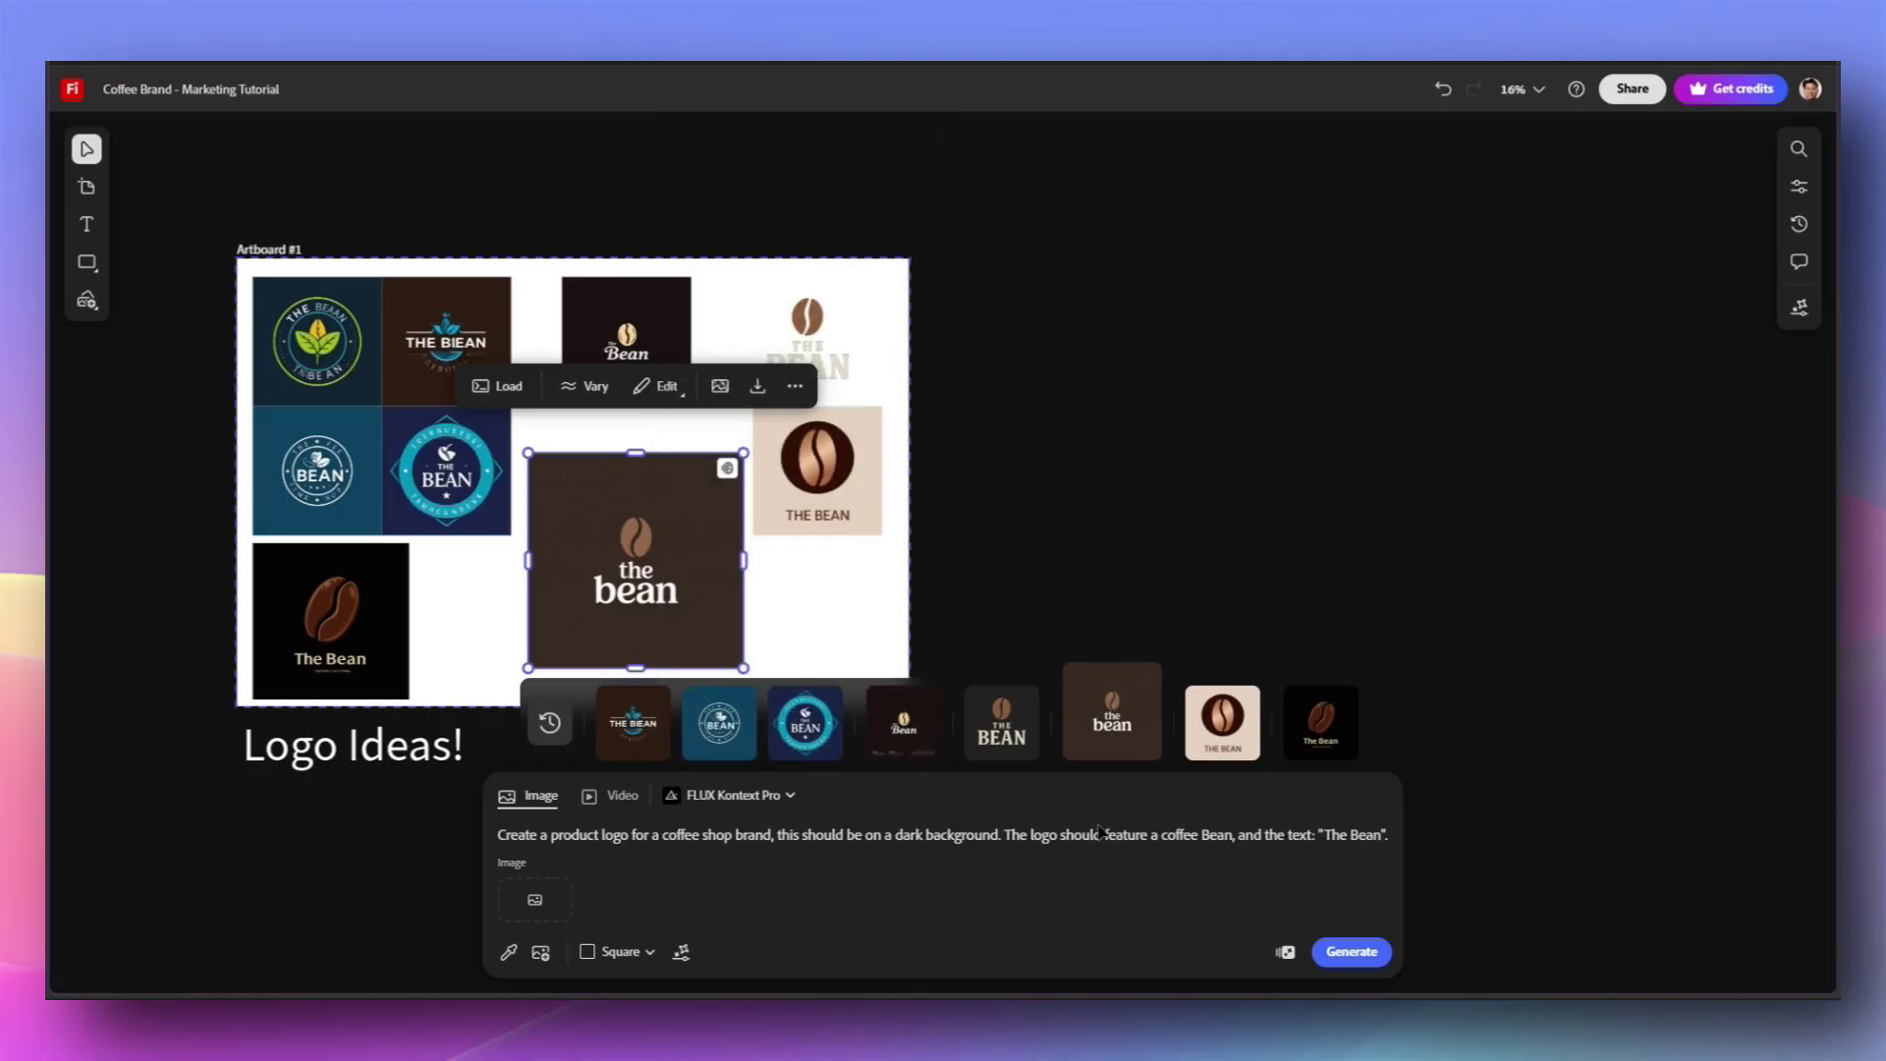
Step: Use the bean logo as reference and prompt a logo cup on a wooden café table
click(538, 914)
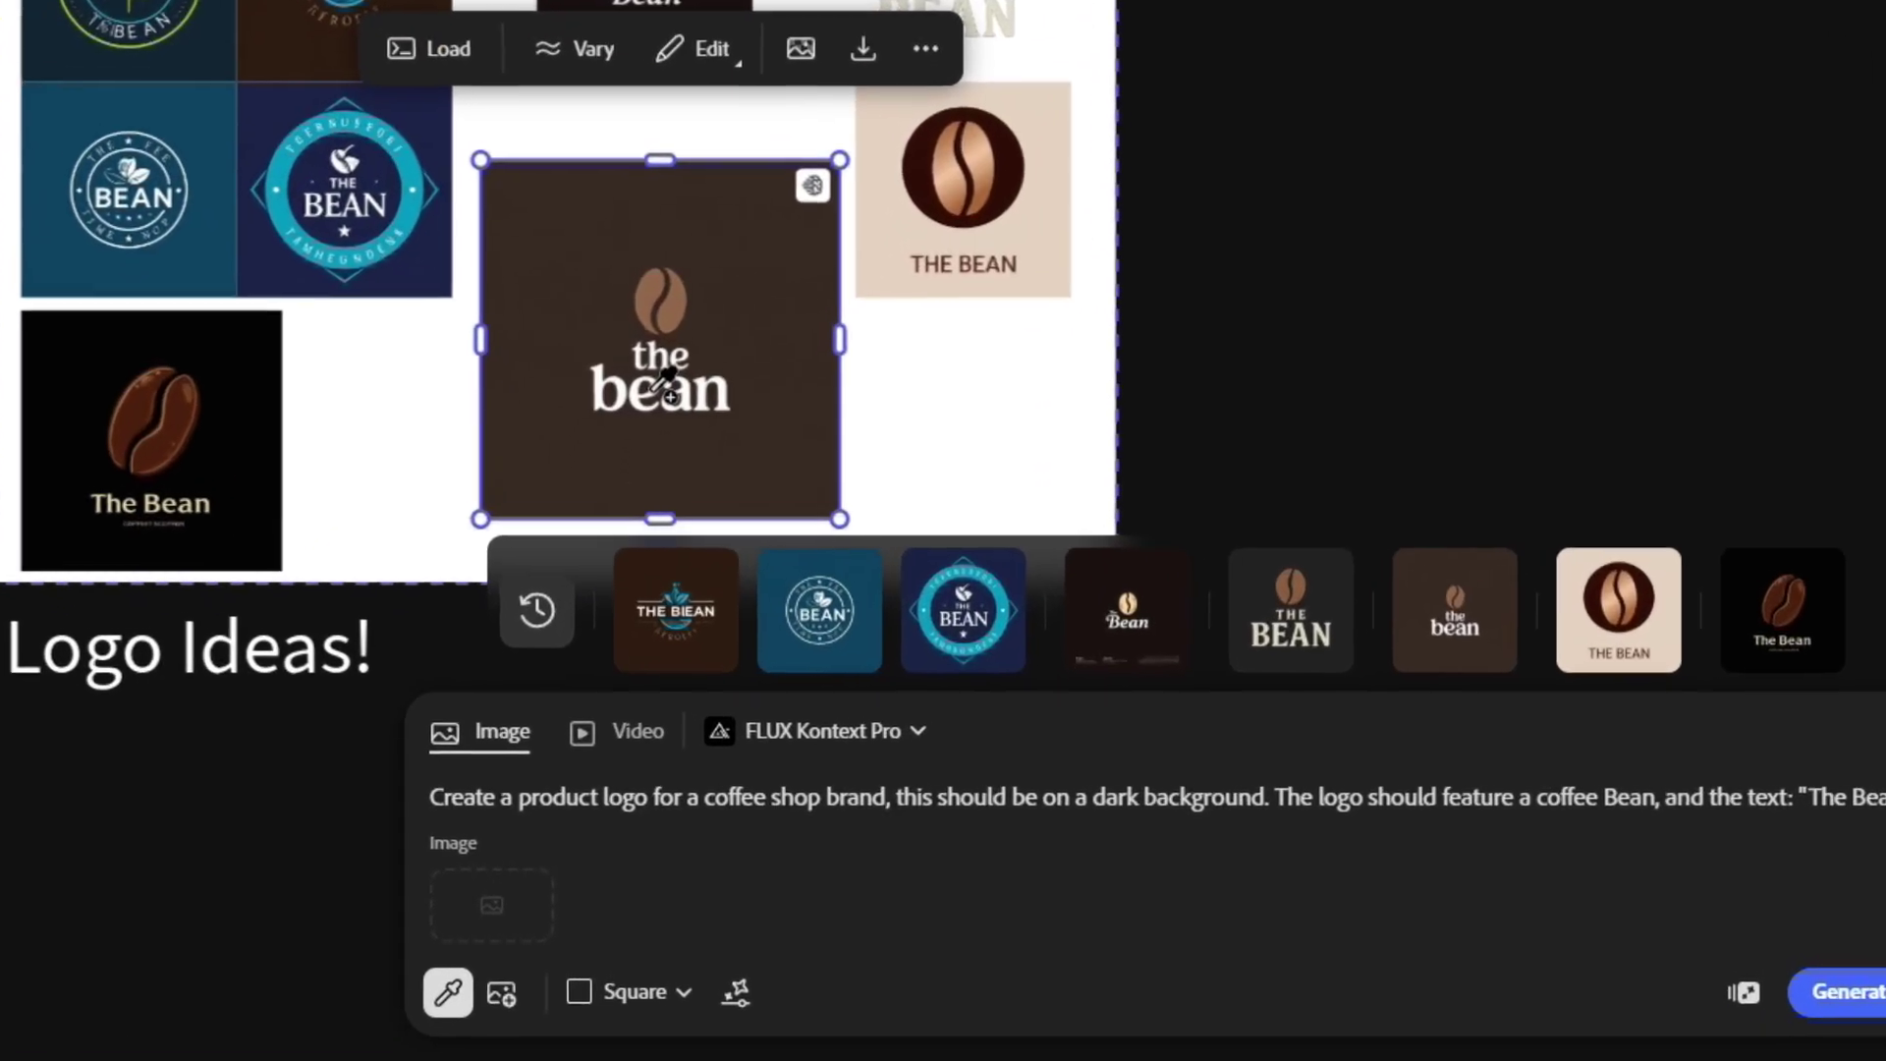
click(663, 383)
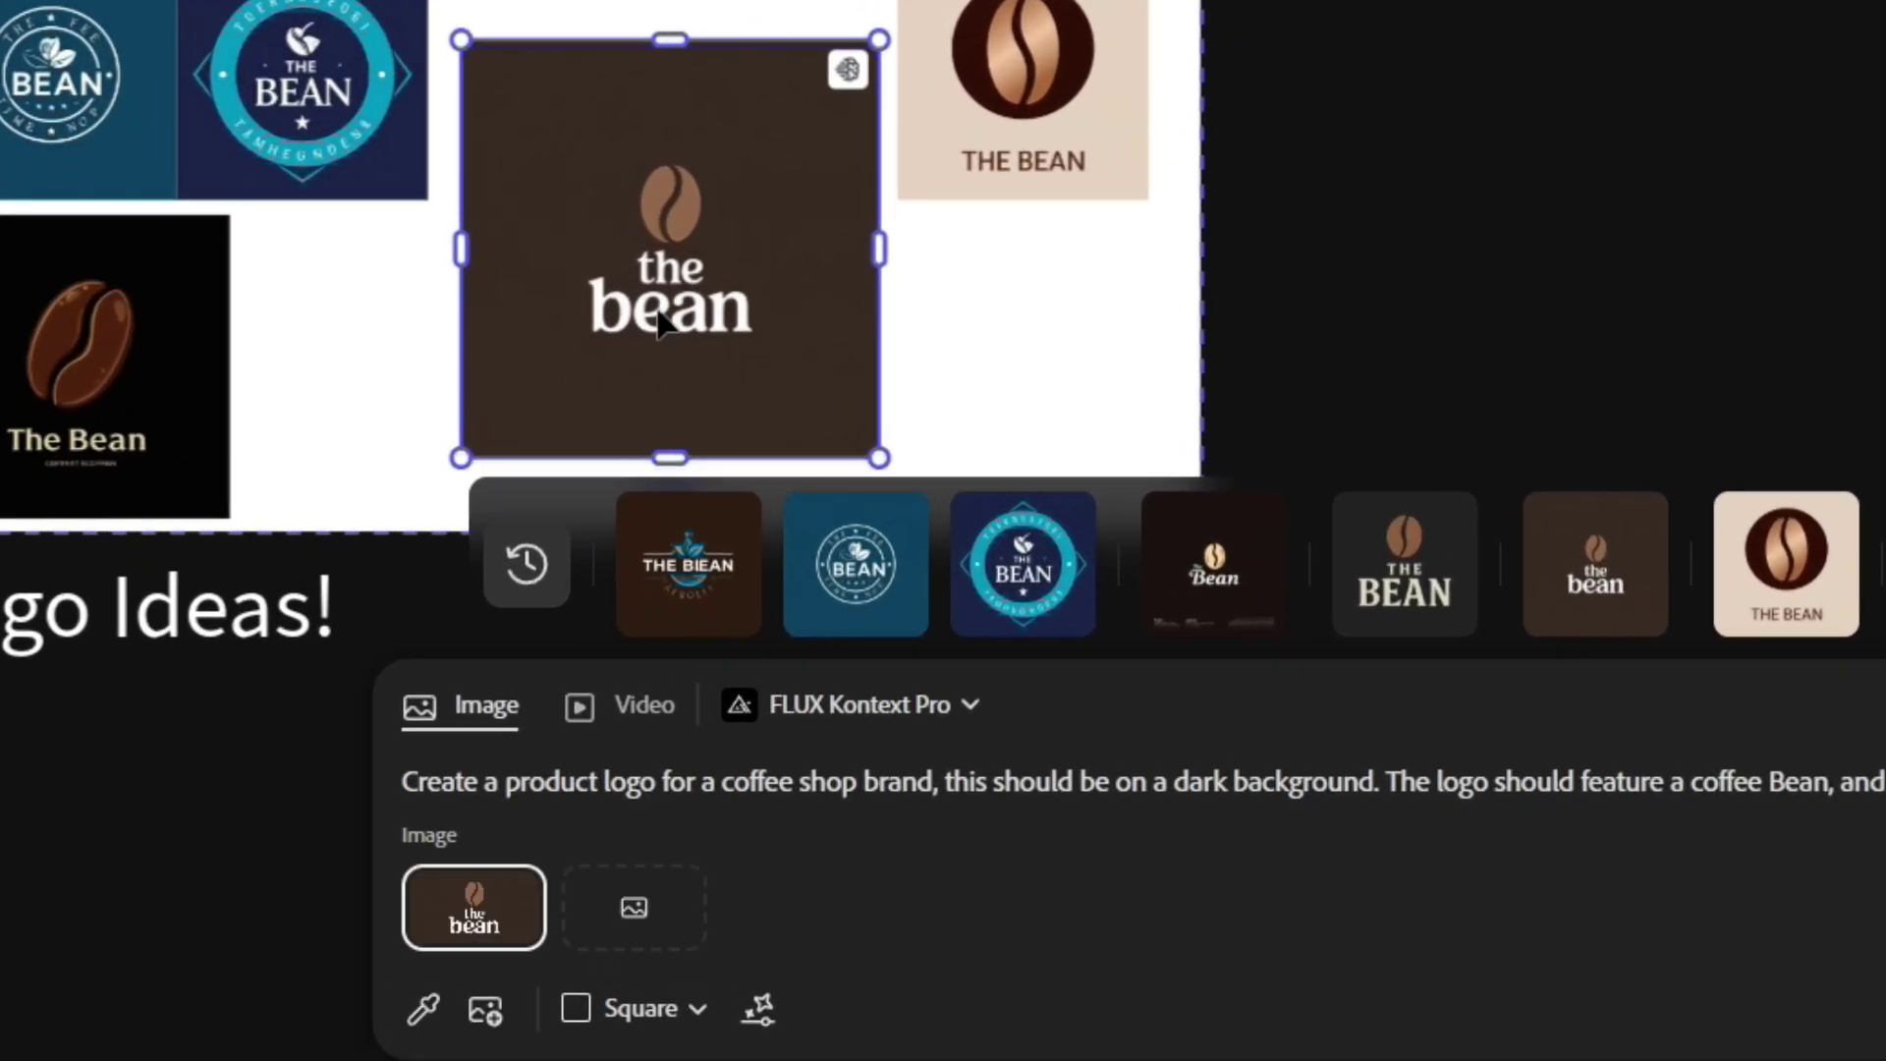
triple_click(902, 800)
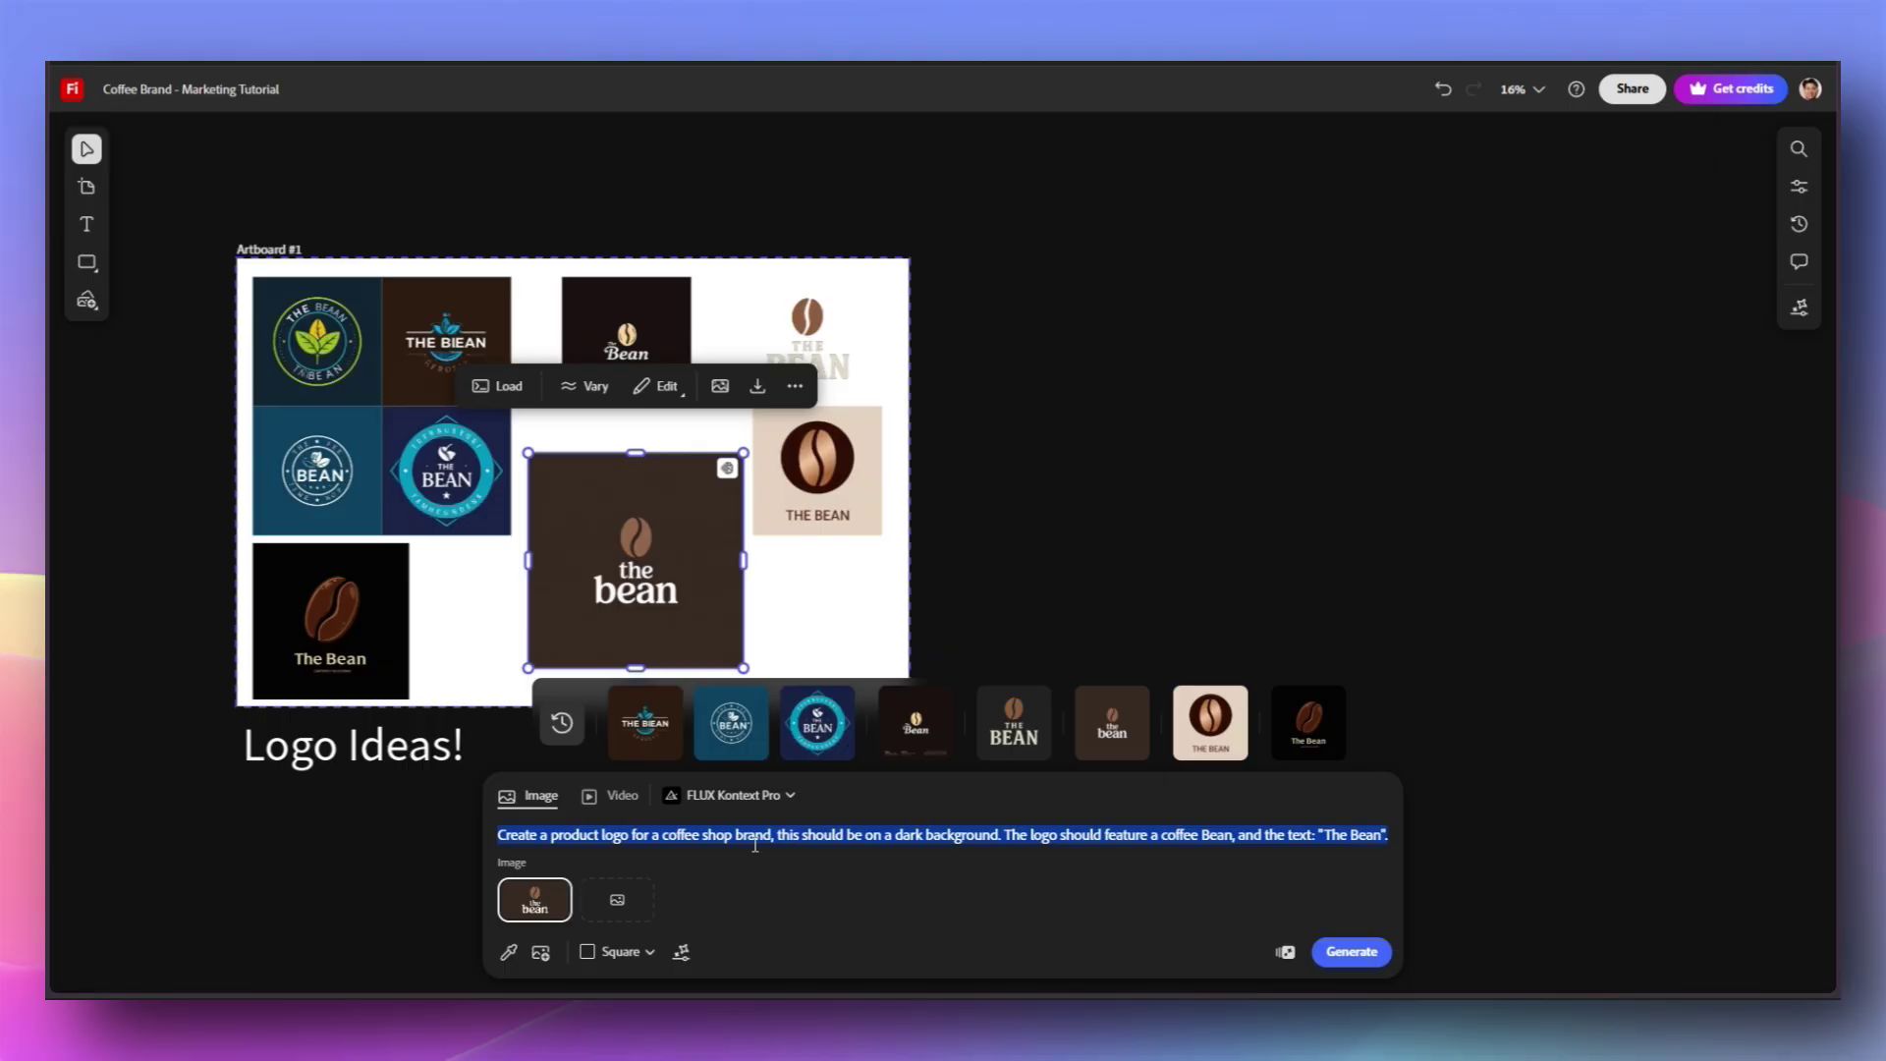
text(Place this logo on a blank white coffee cup, takeaway style, the cup should)
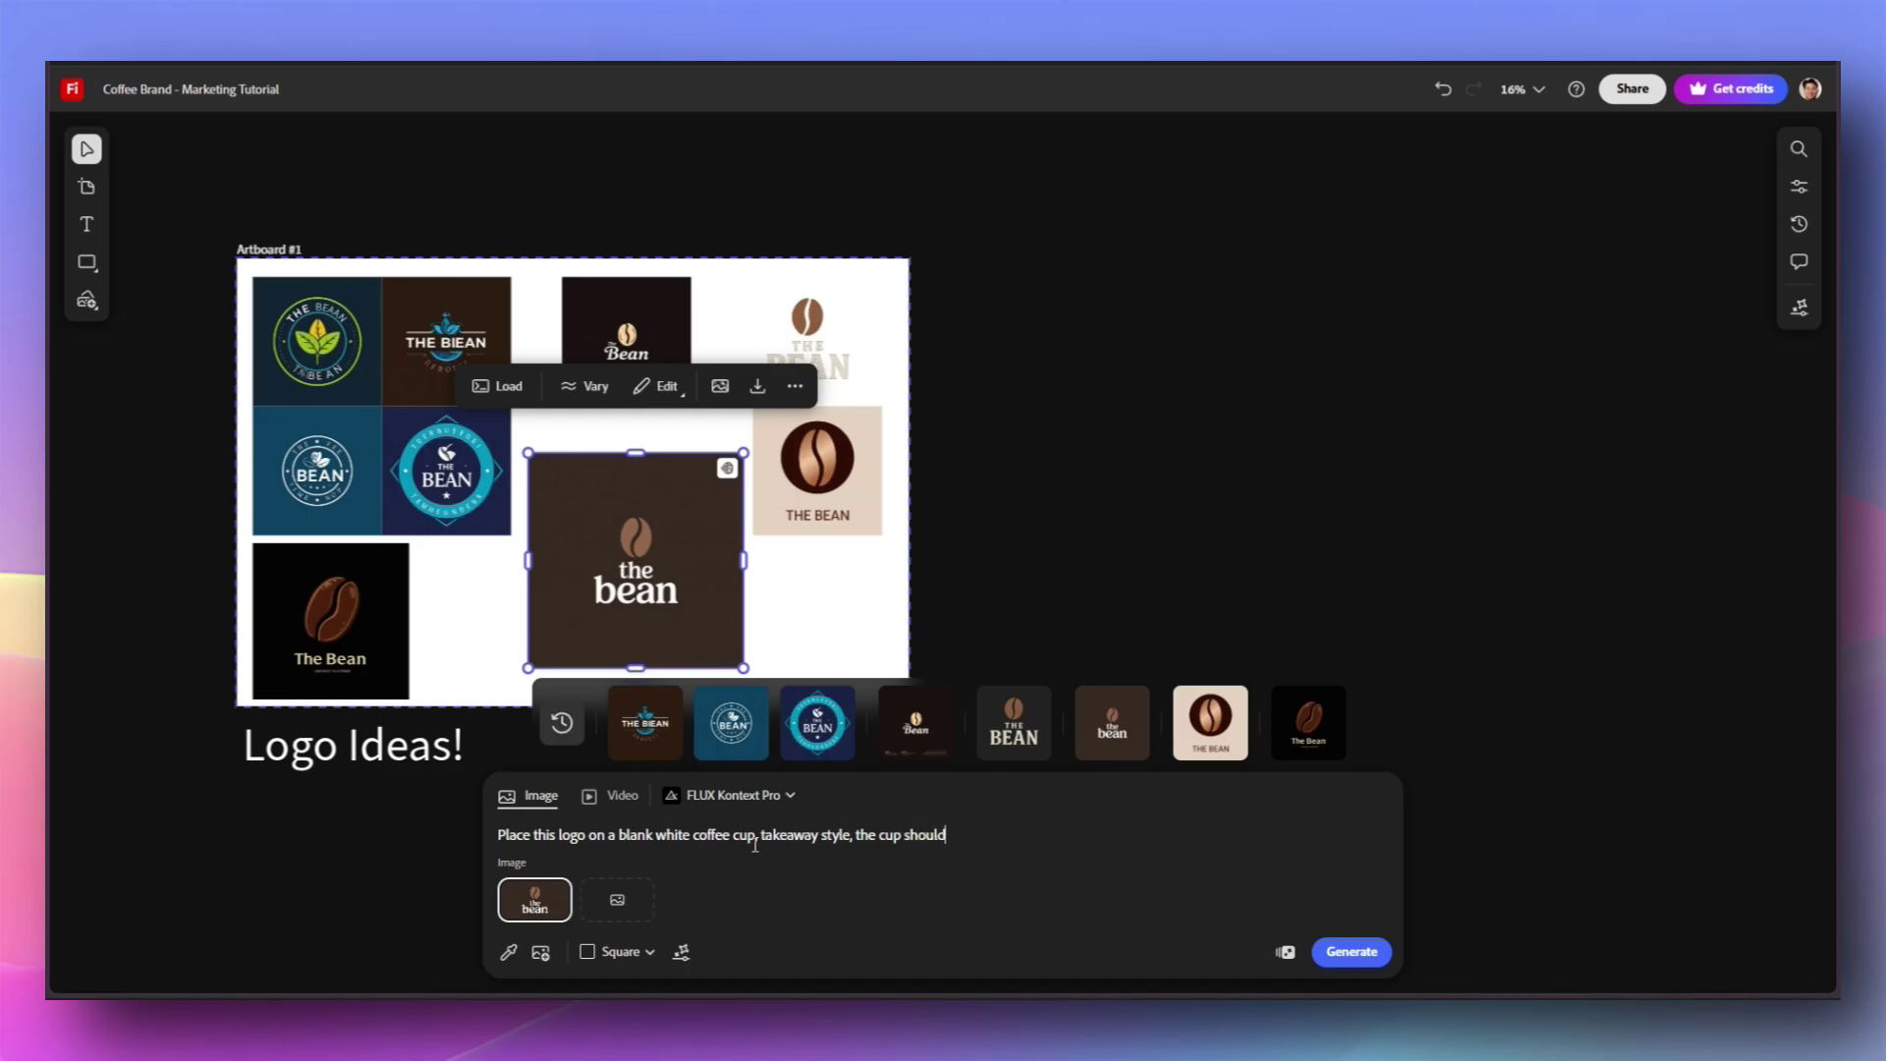
text(sitting on a woo)
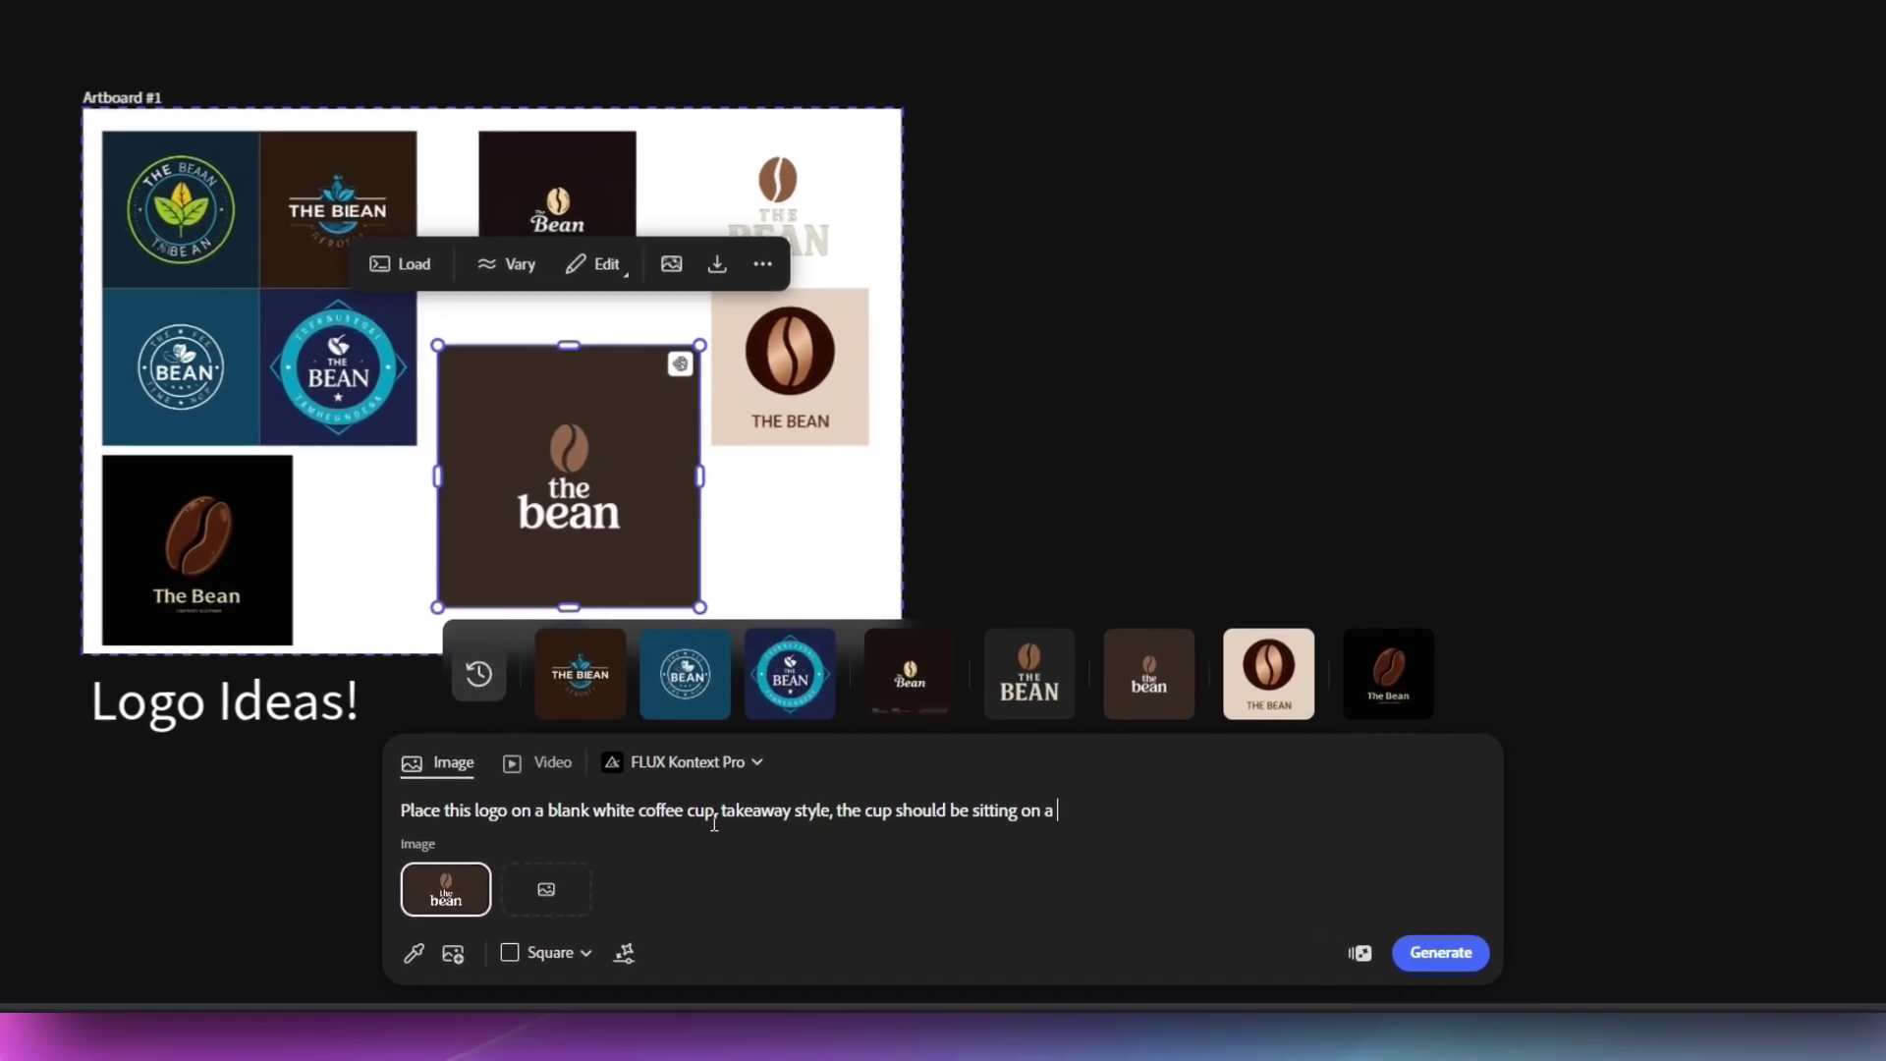
text(de)
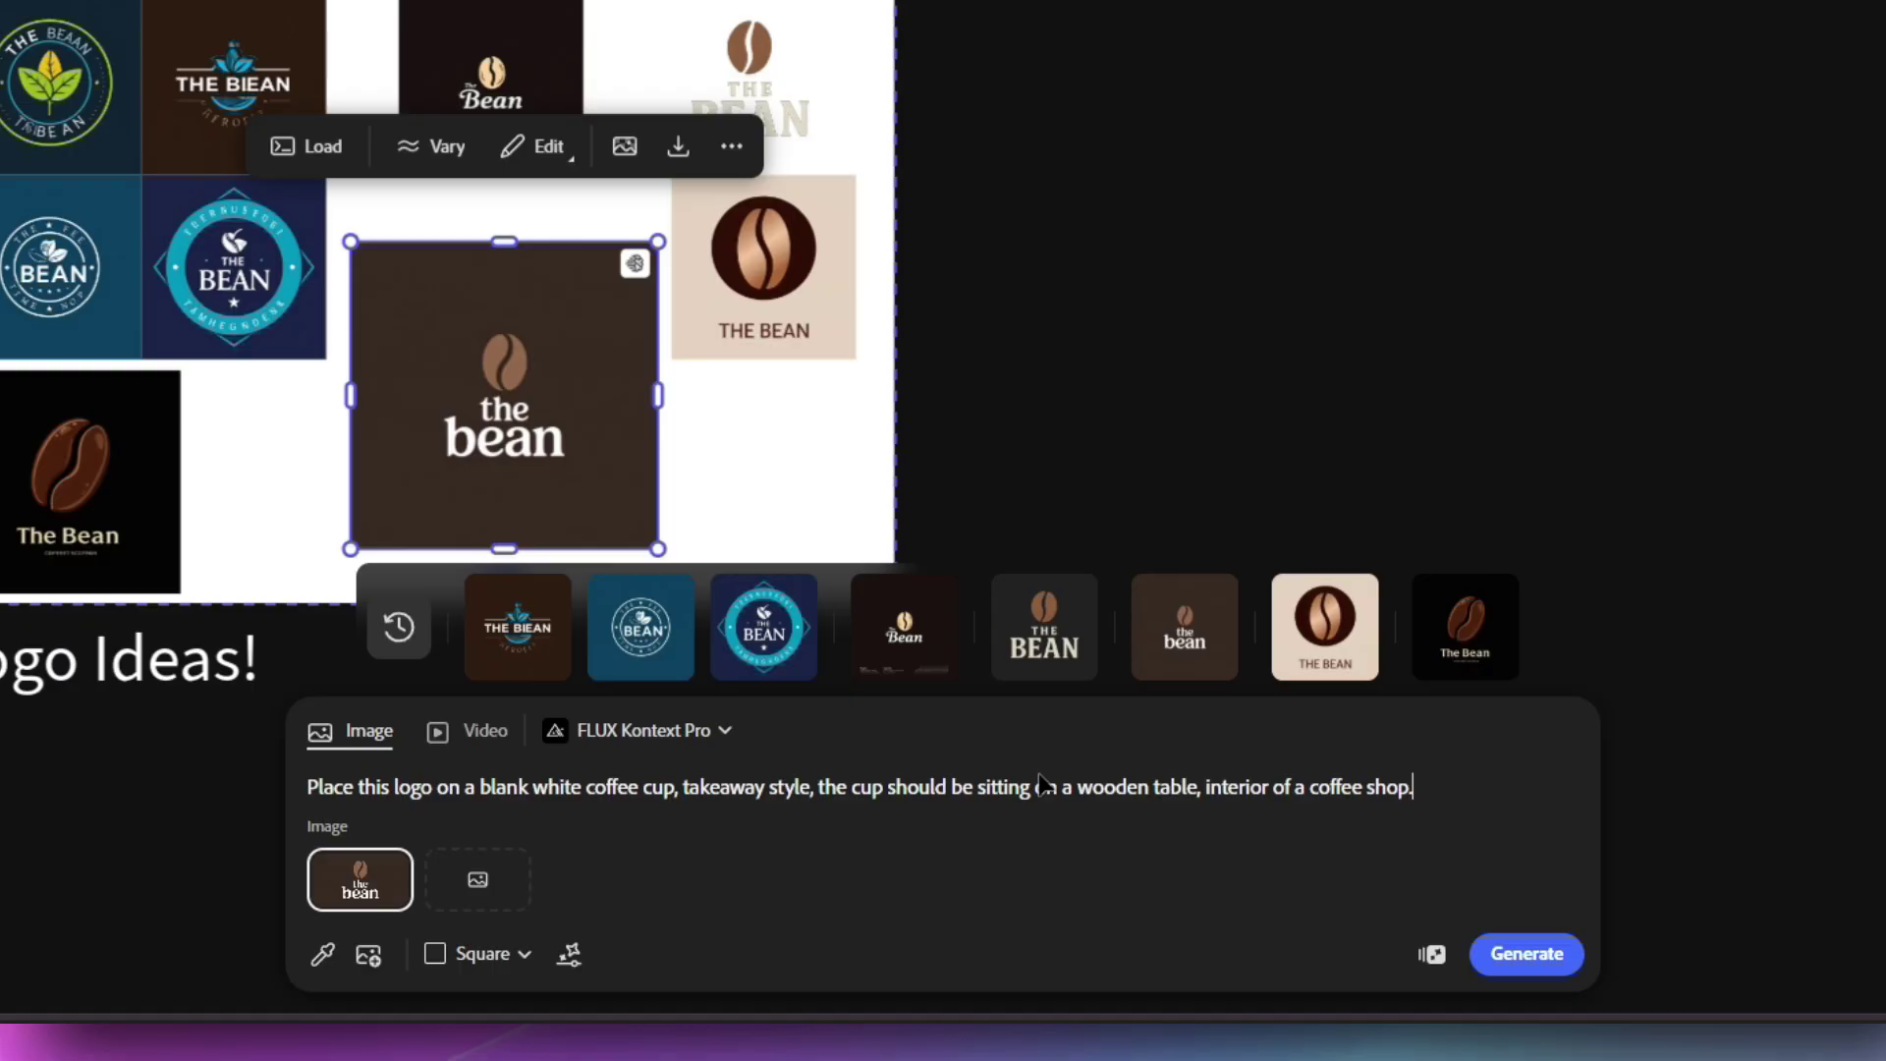
click(1560, 952)
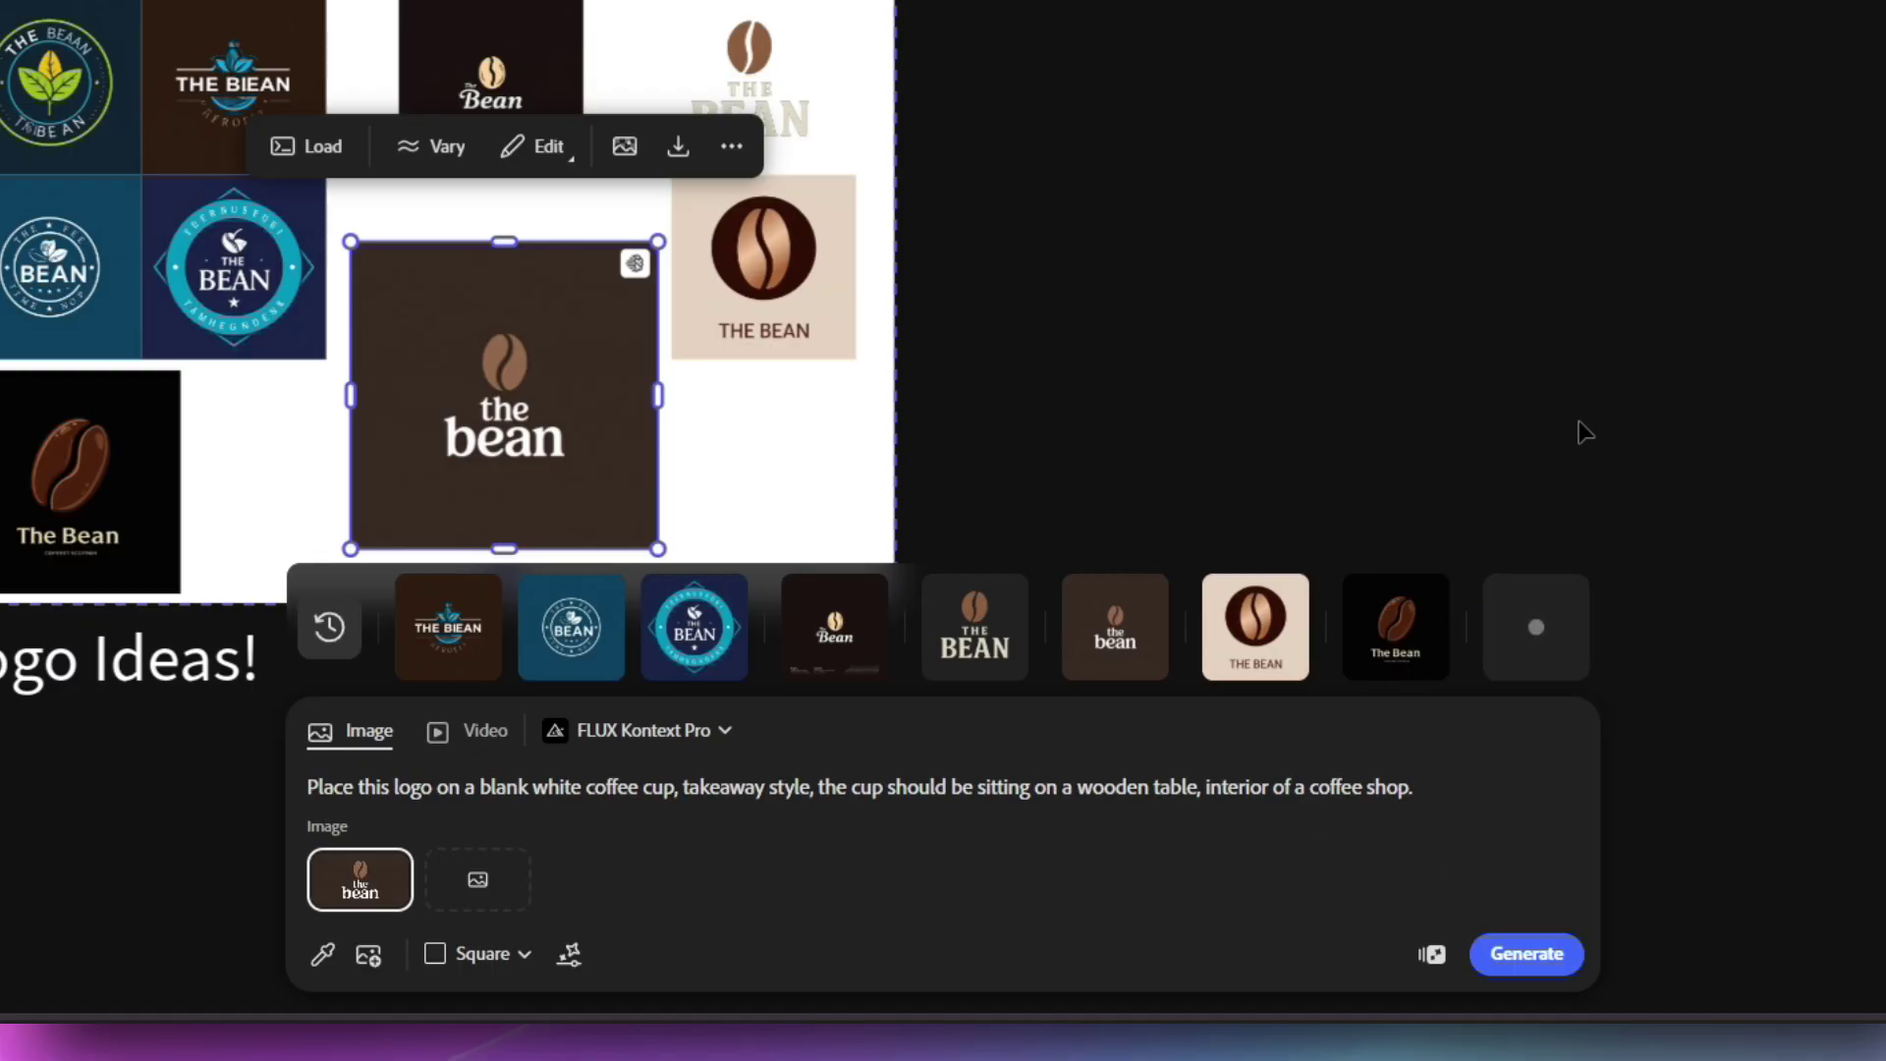
Step: Generate the logo cup images again and place one beside Artboard #1
drag(1571, 373, 1356, 287)
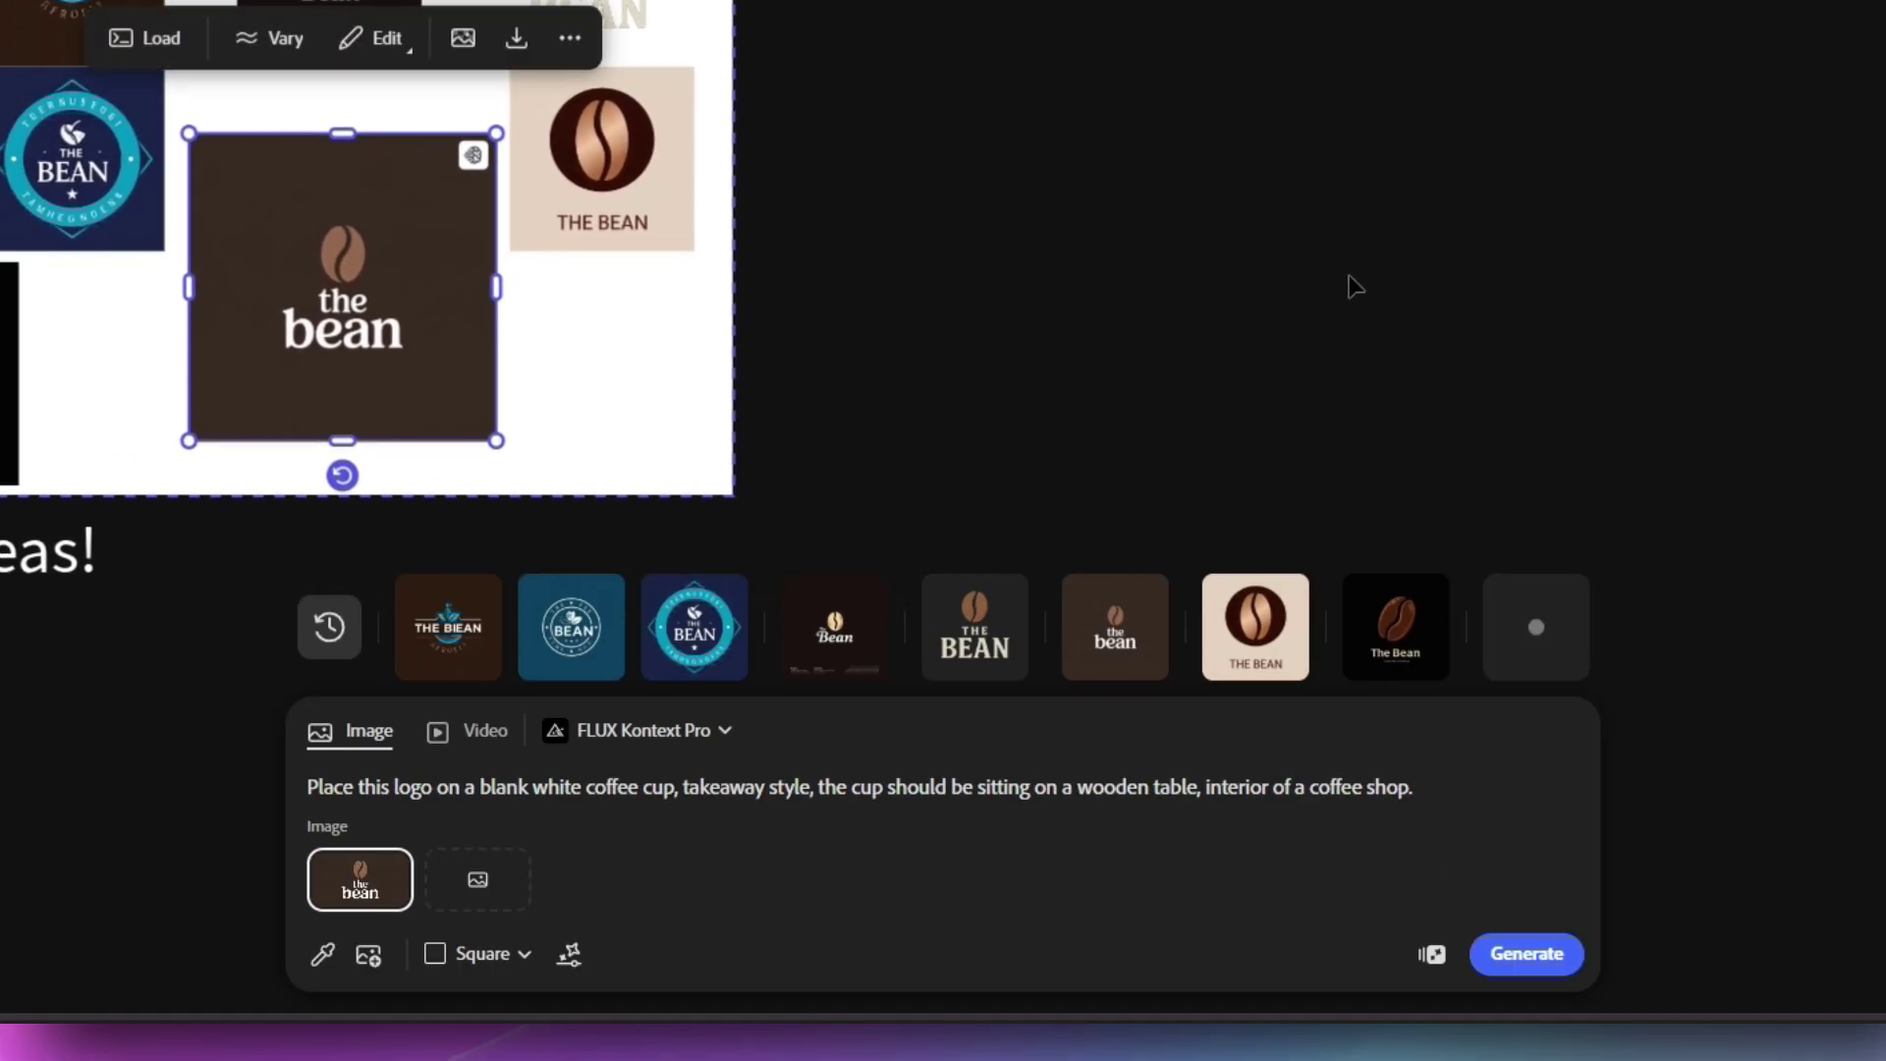
click(1355, 287)
scroll(1100, 257, down, 1)
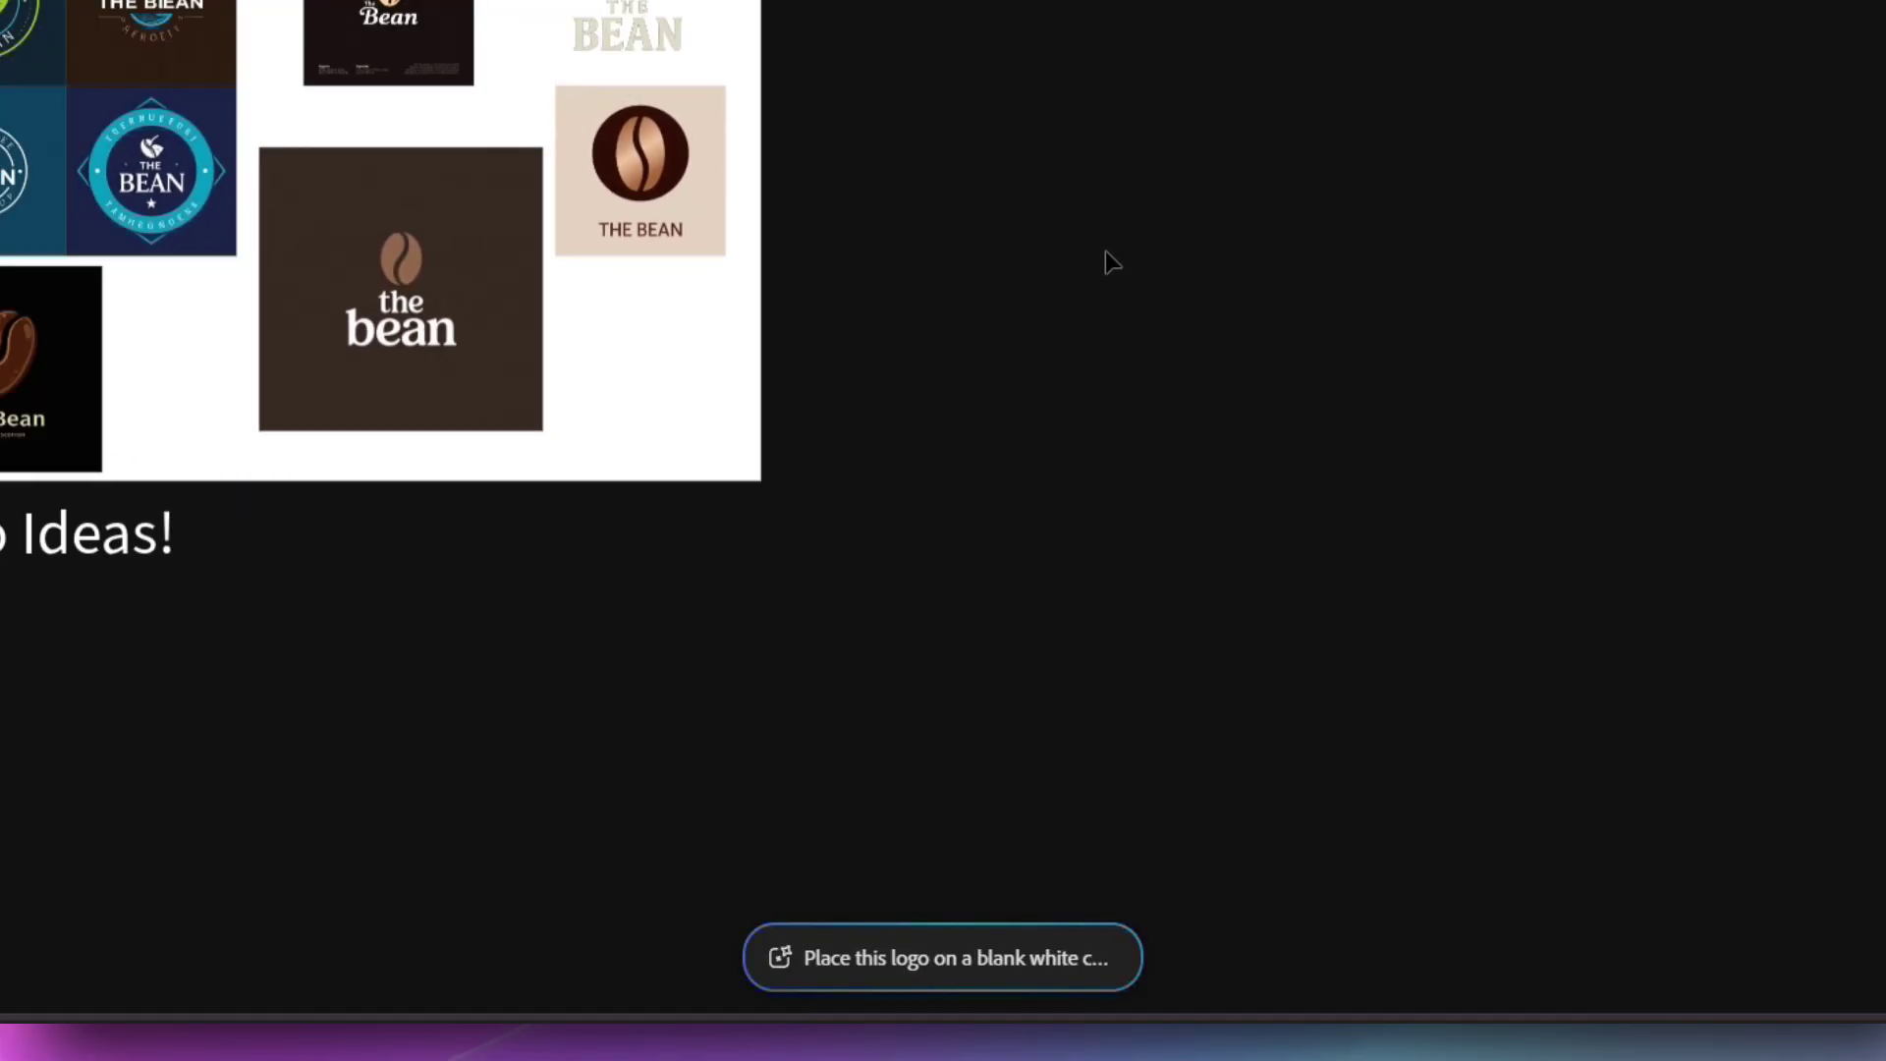
click(1034, 945)
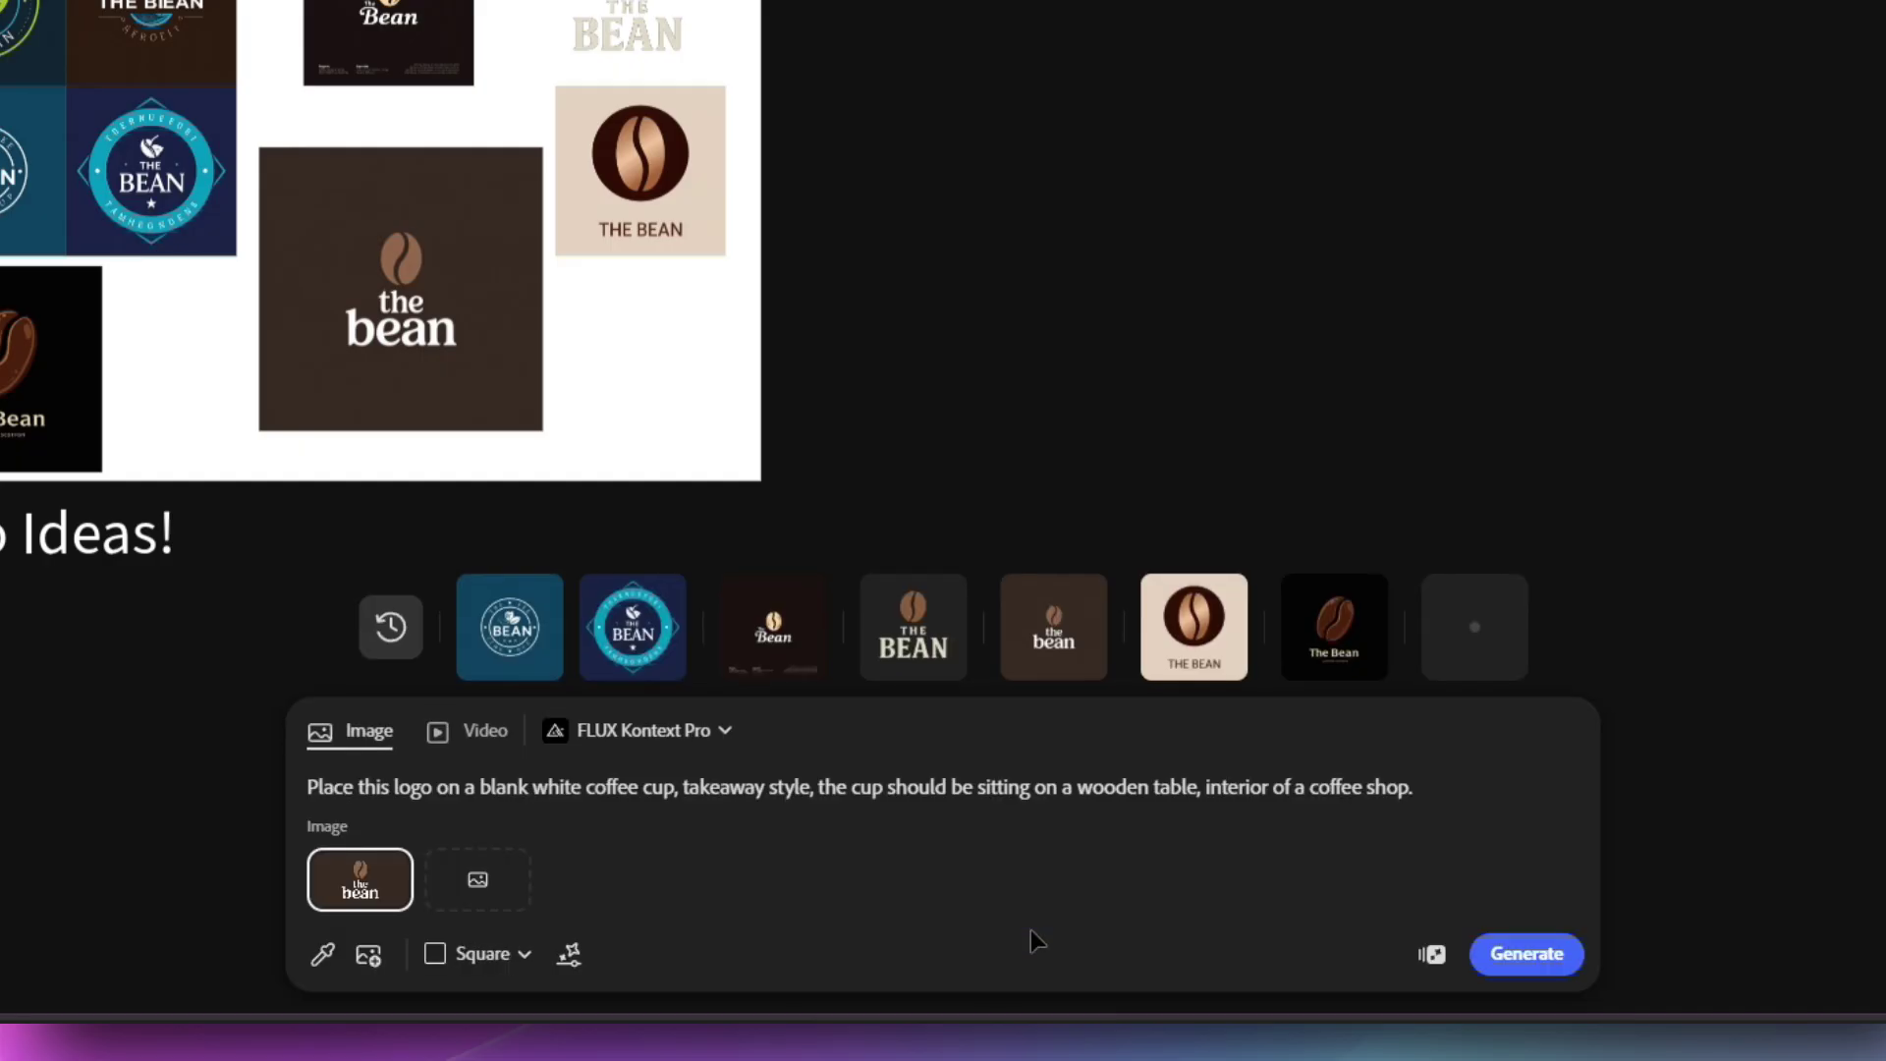
click(1549, 960)
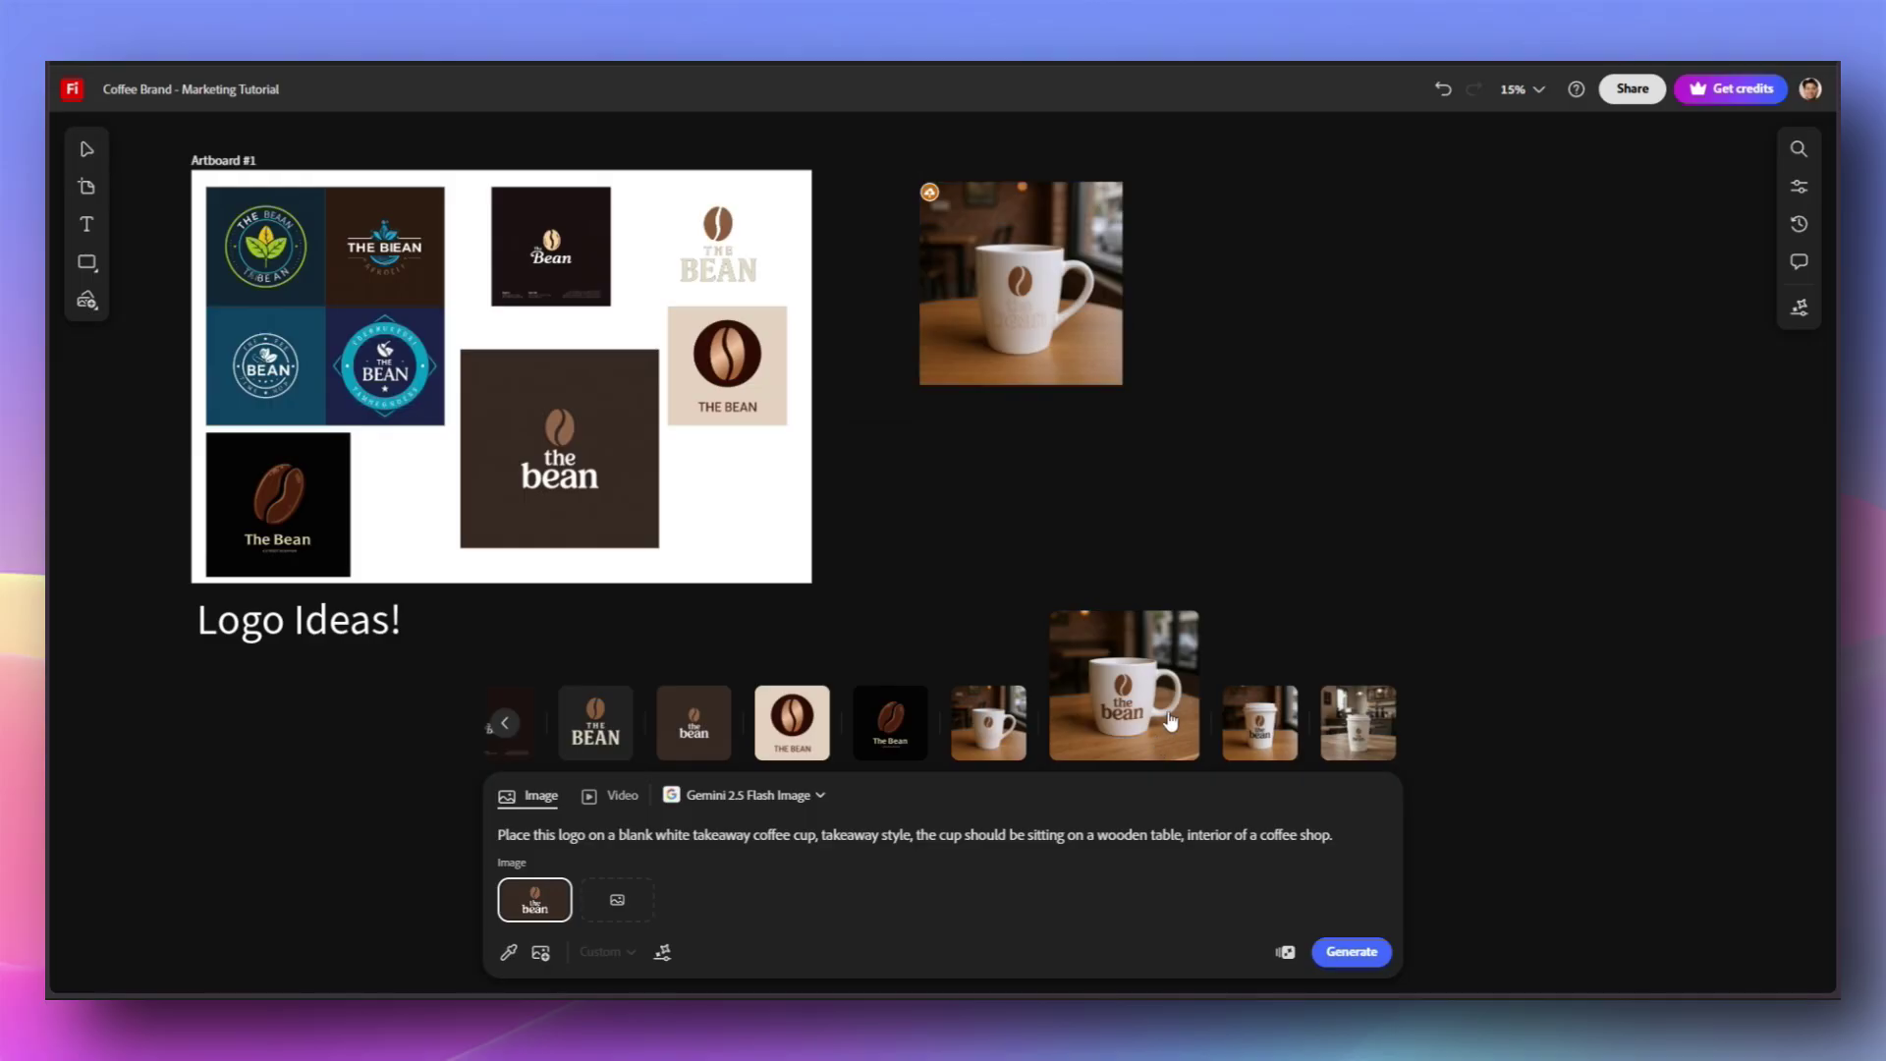
drag(1359, 723, 1180, 223)
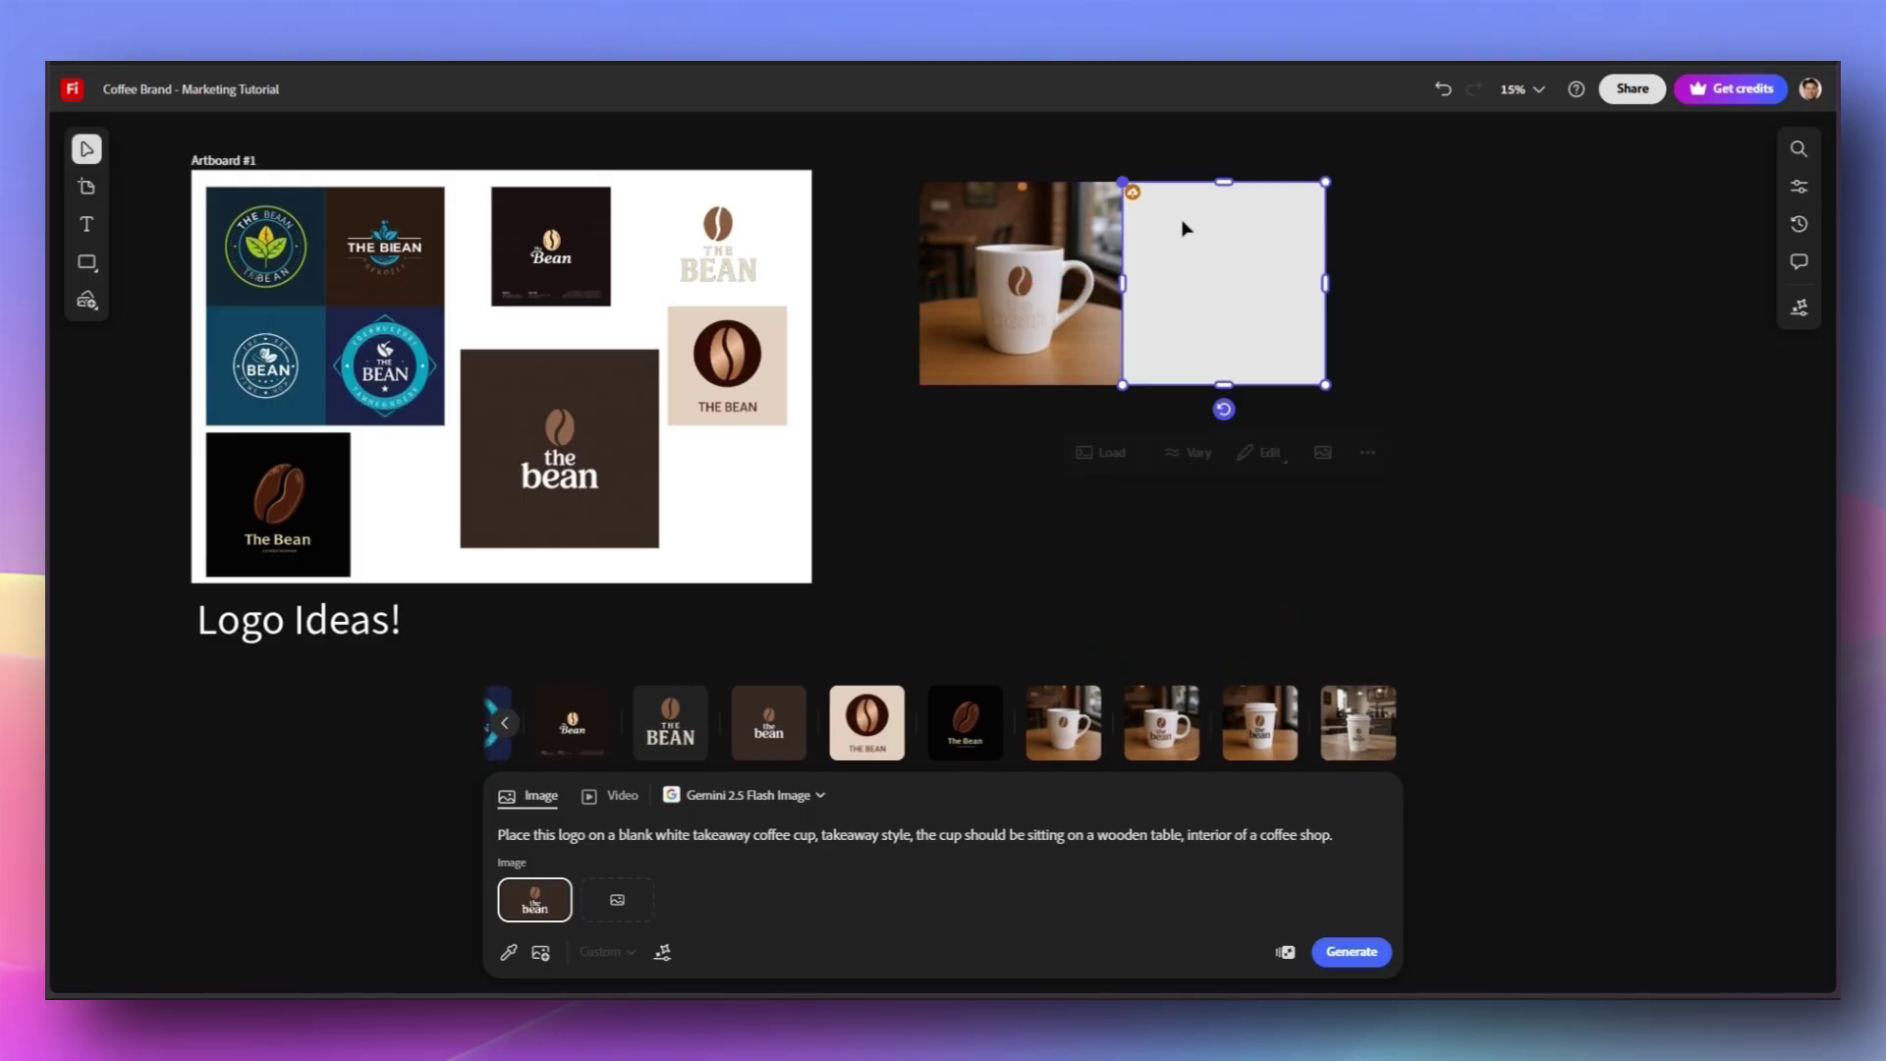
Step: Add the takeaway cup image to Artboard #2 and caption it 'Coffee Cup Product' below
drag(1264, 715, 1342, 186)
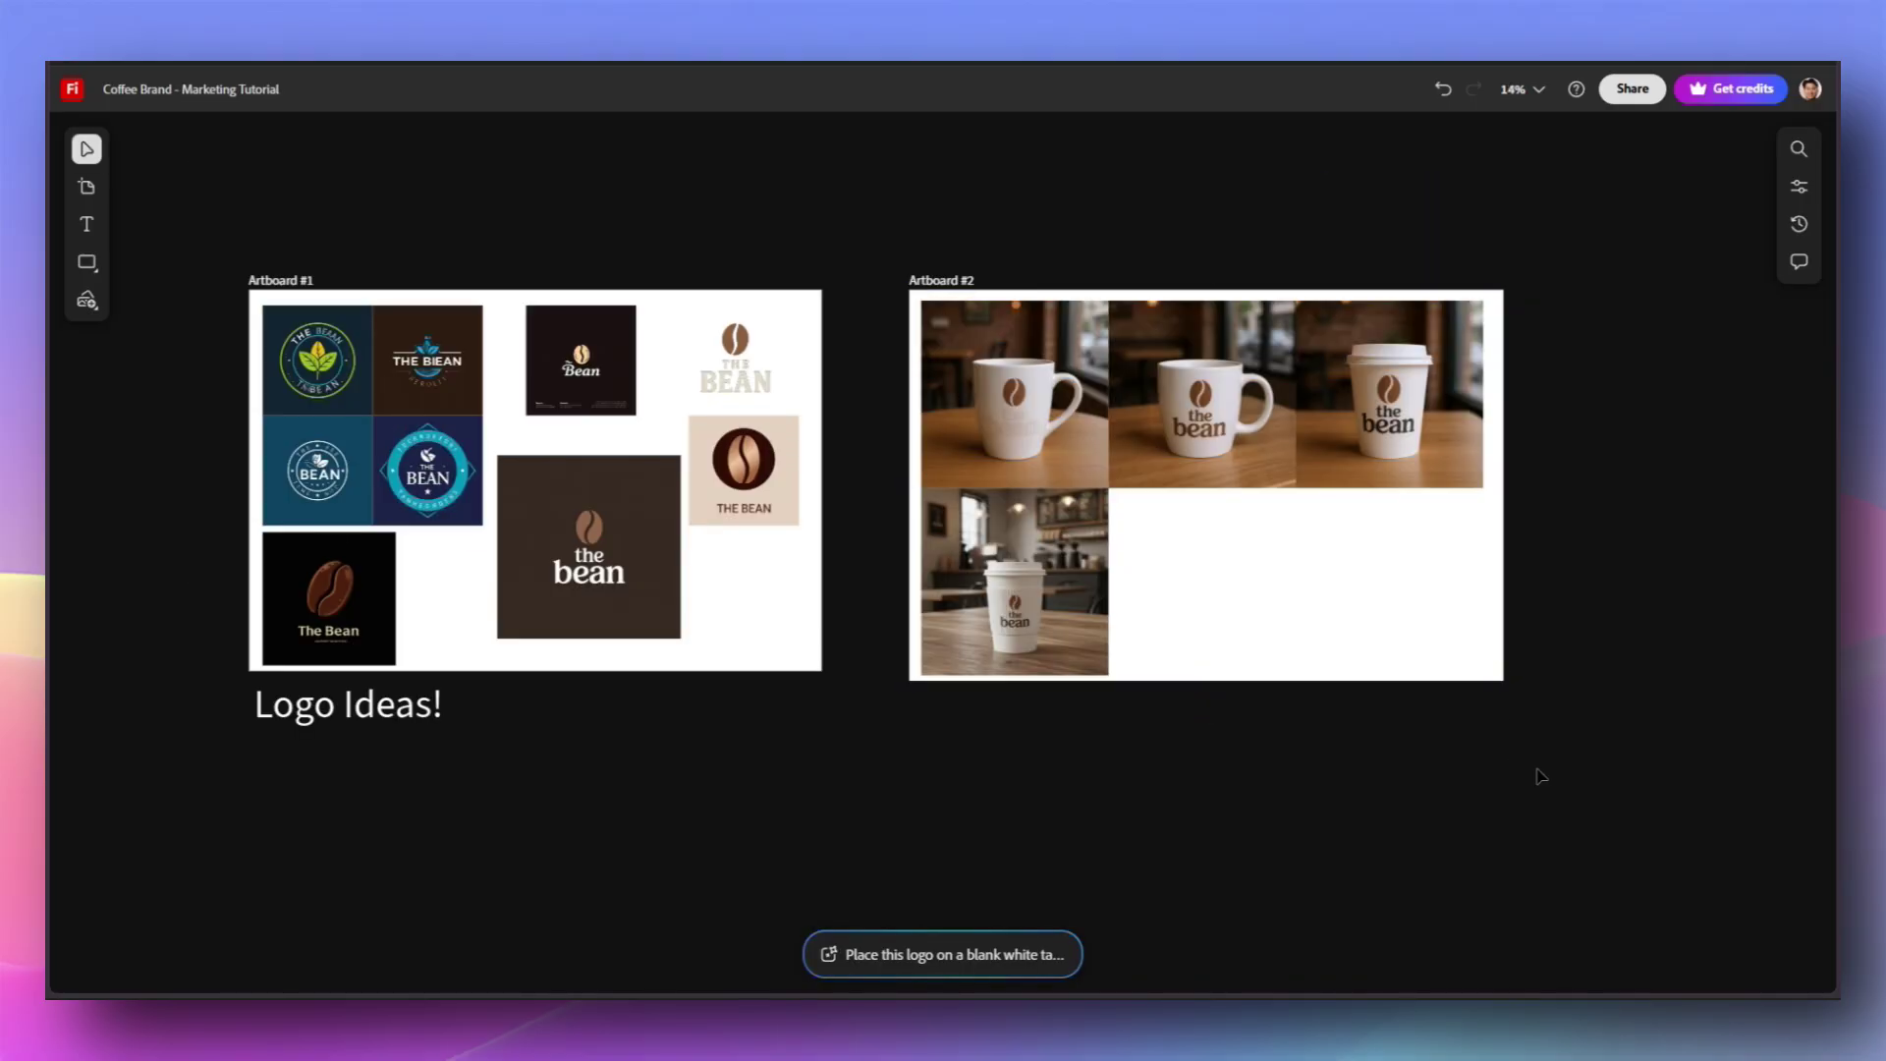
click(86, 224)
click(949, 713)
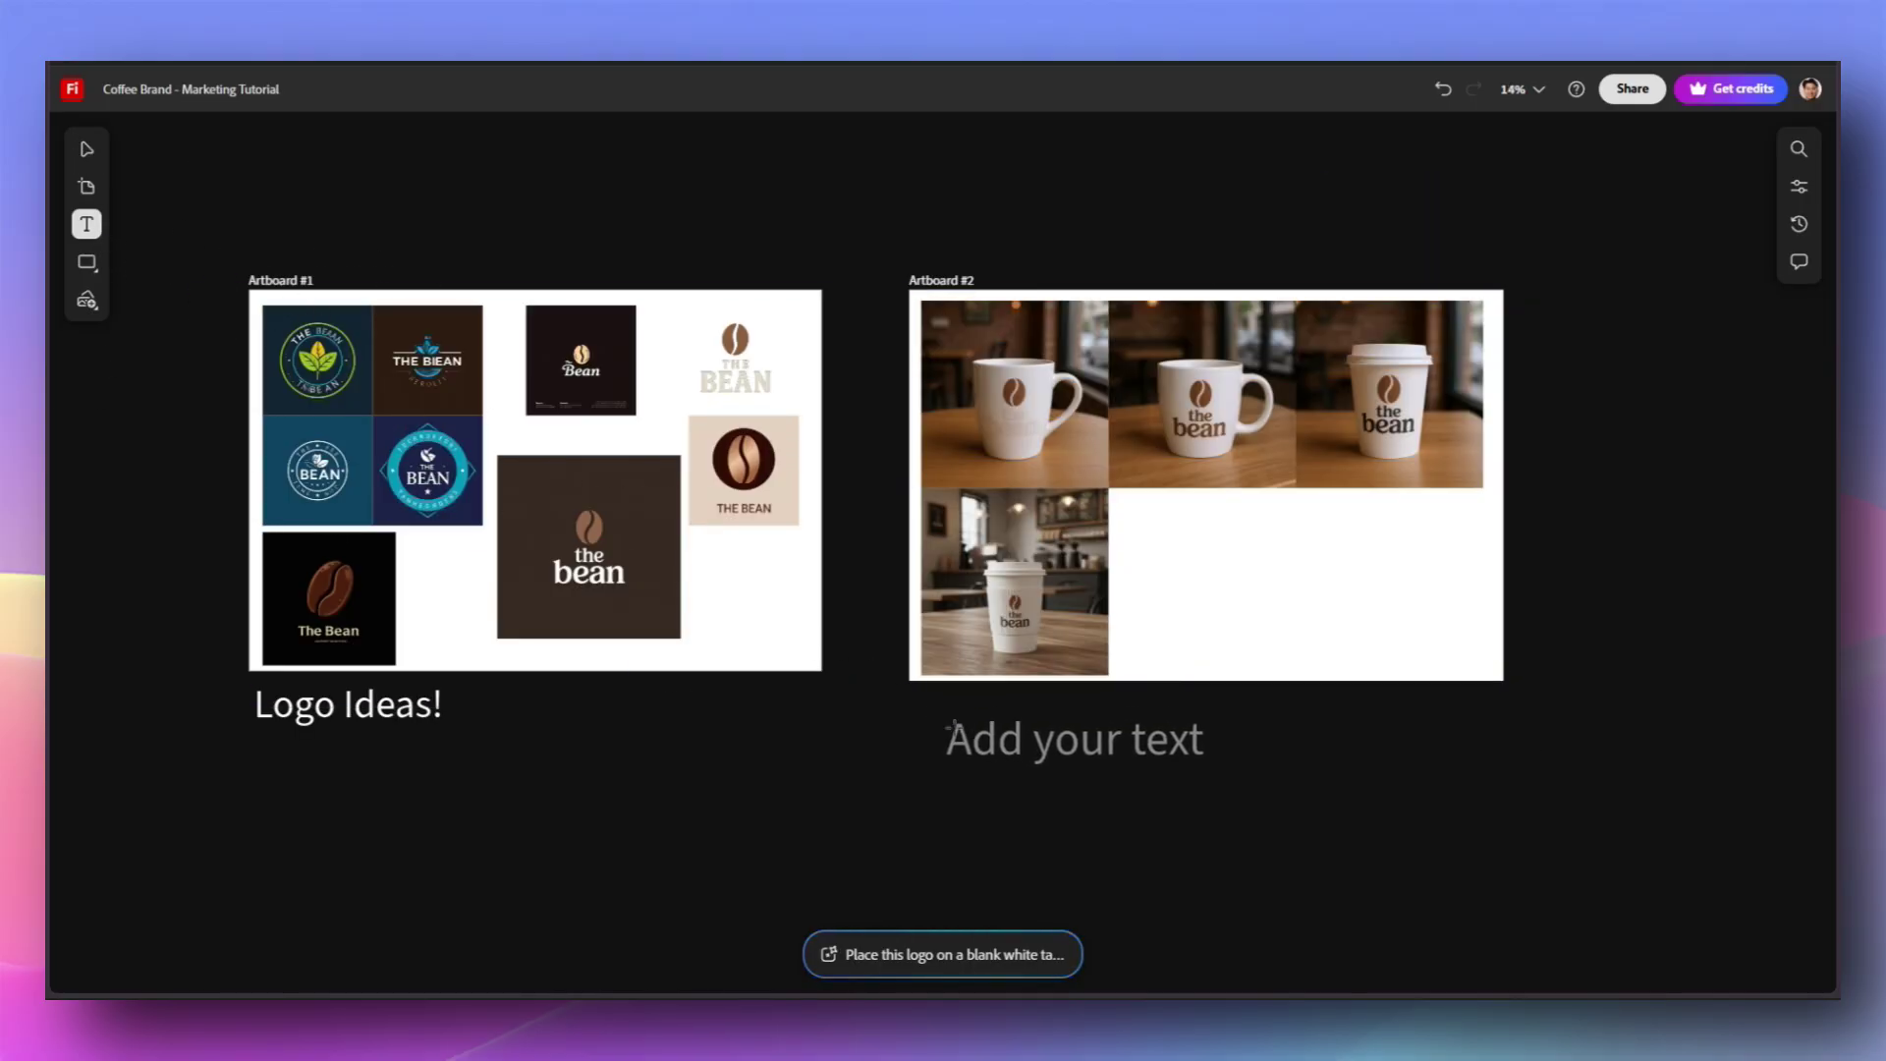
drag(949, 713, 911, 698)
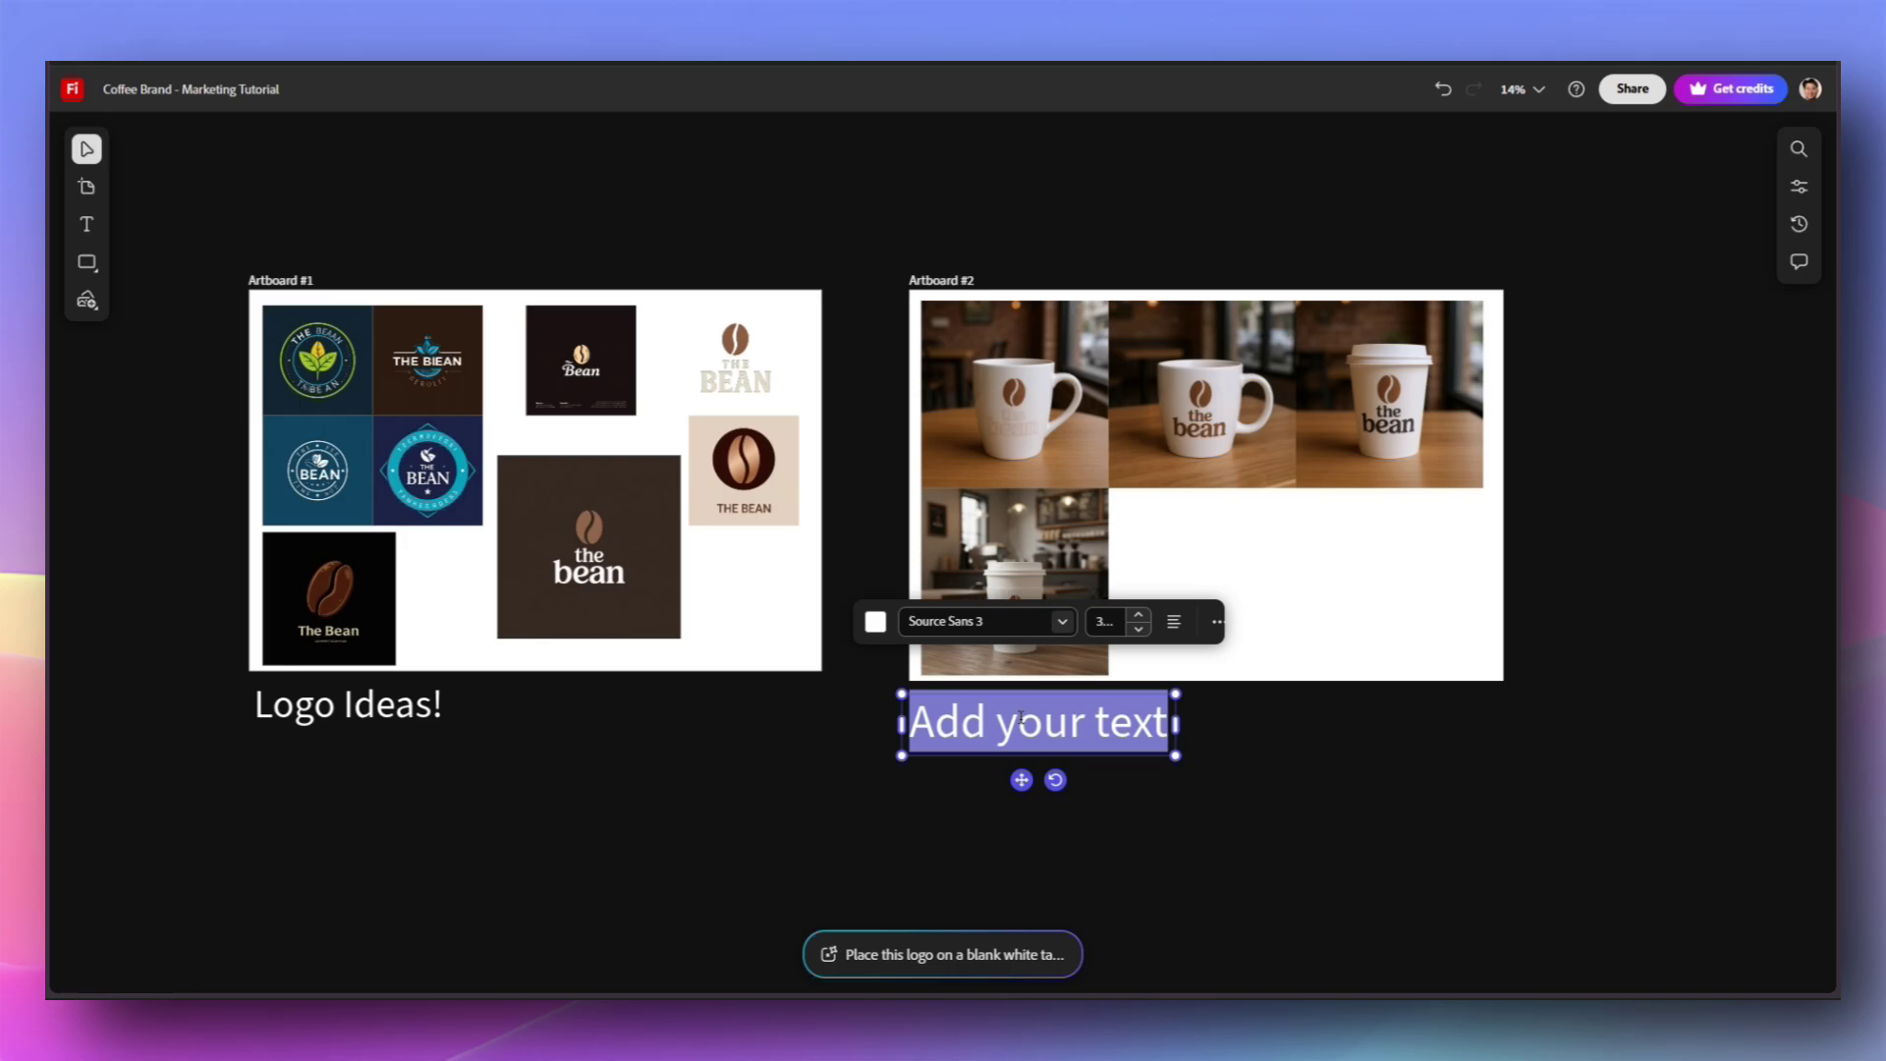
text(Coffee Cup)
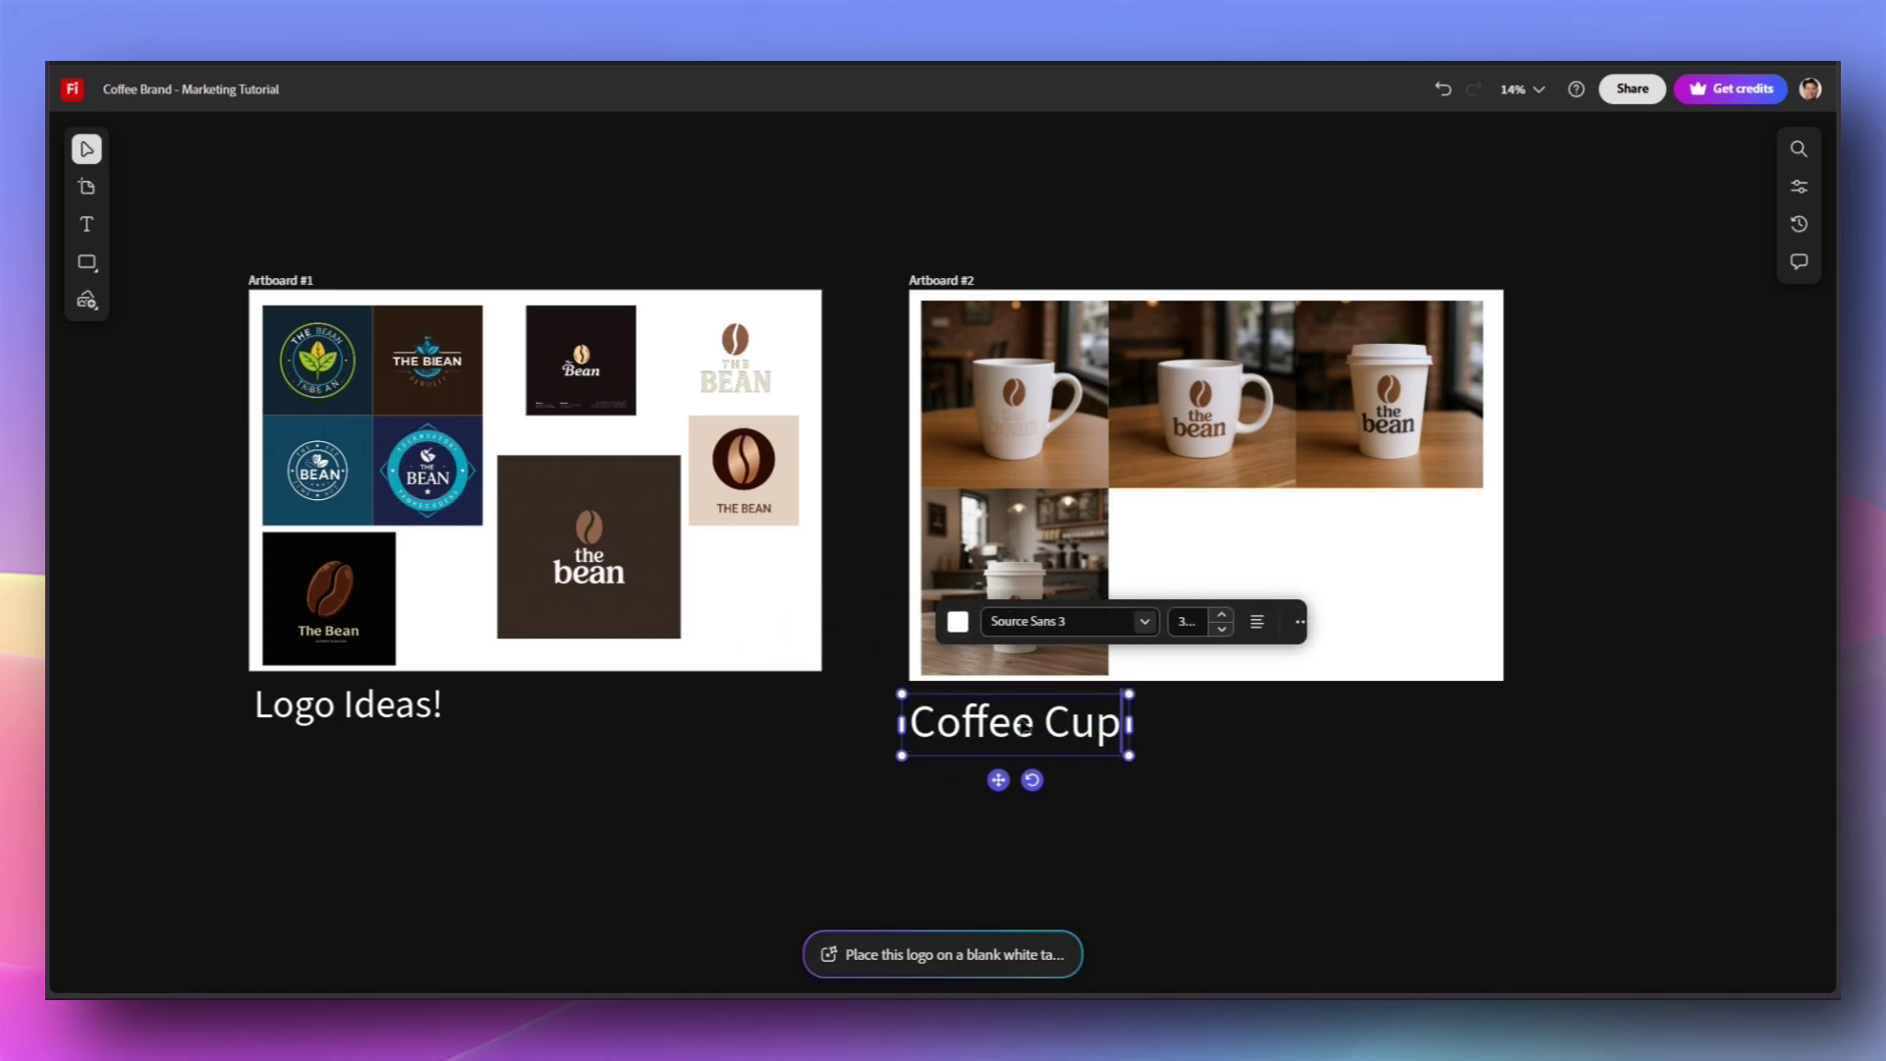
text(Product)
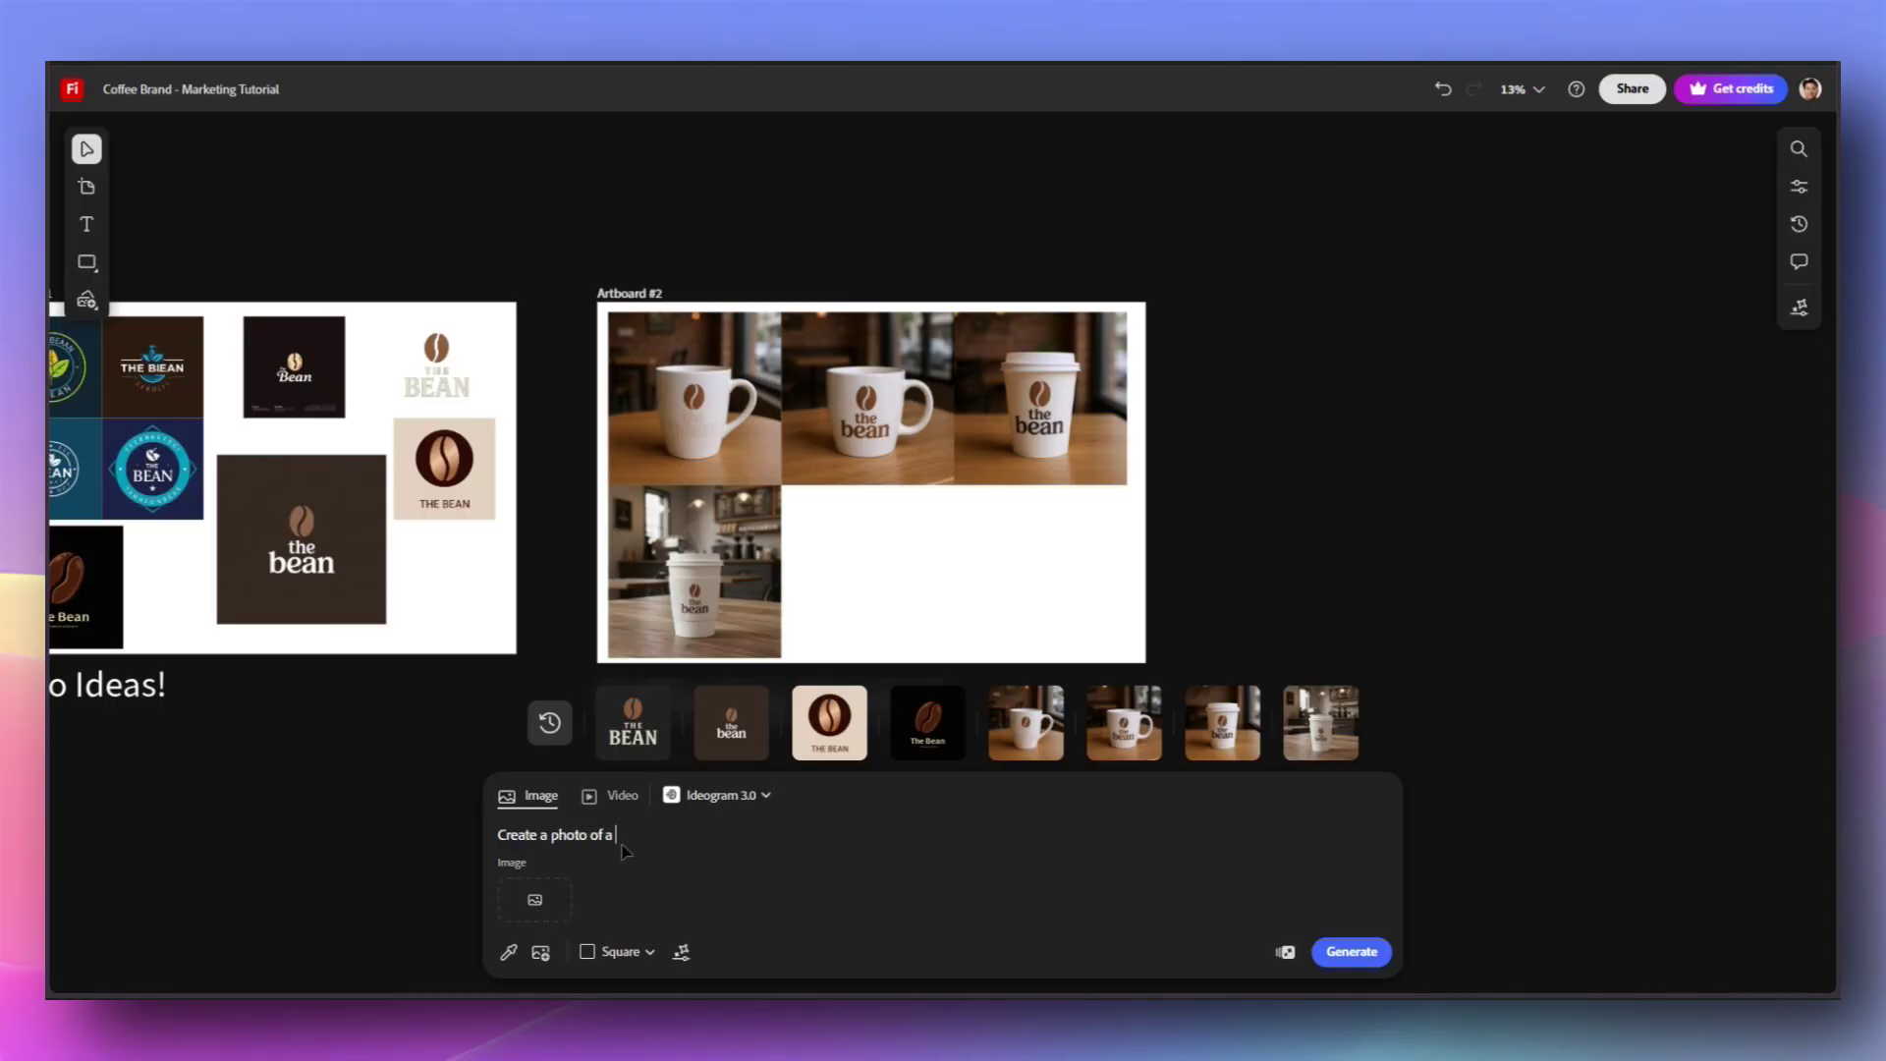
Step: Generate a smiling brown-haired woman and a man with raised arms in a café, enlarging the man photo
text(ith bro)
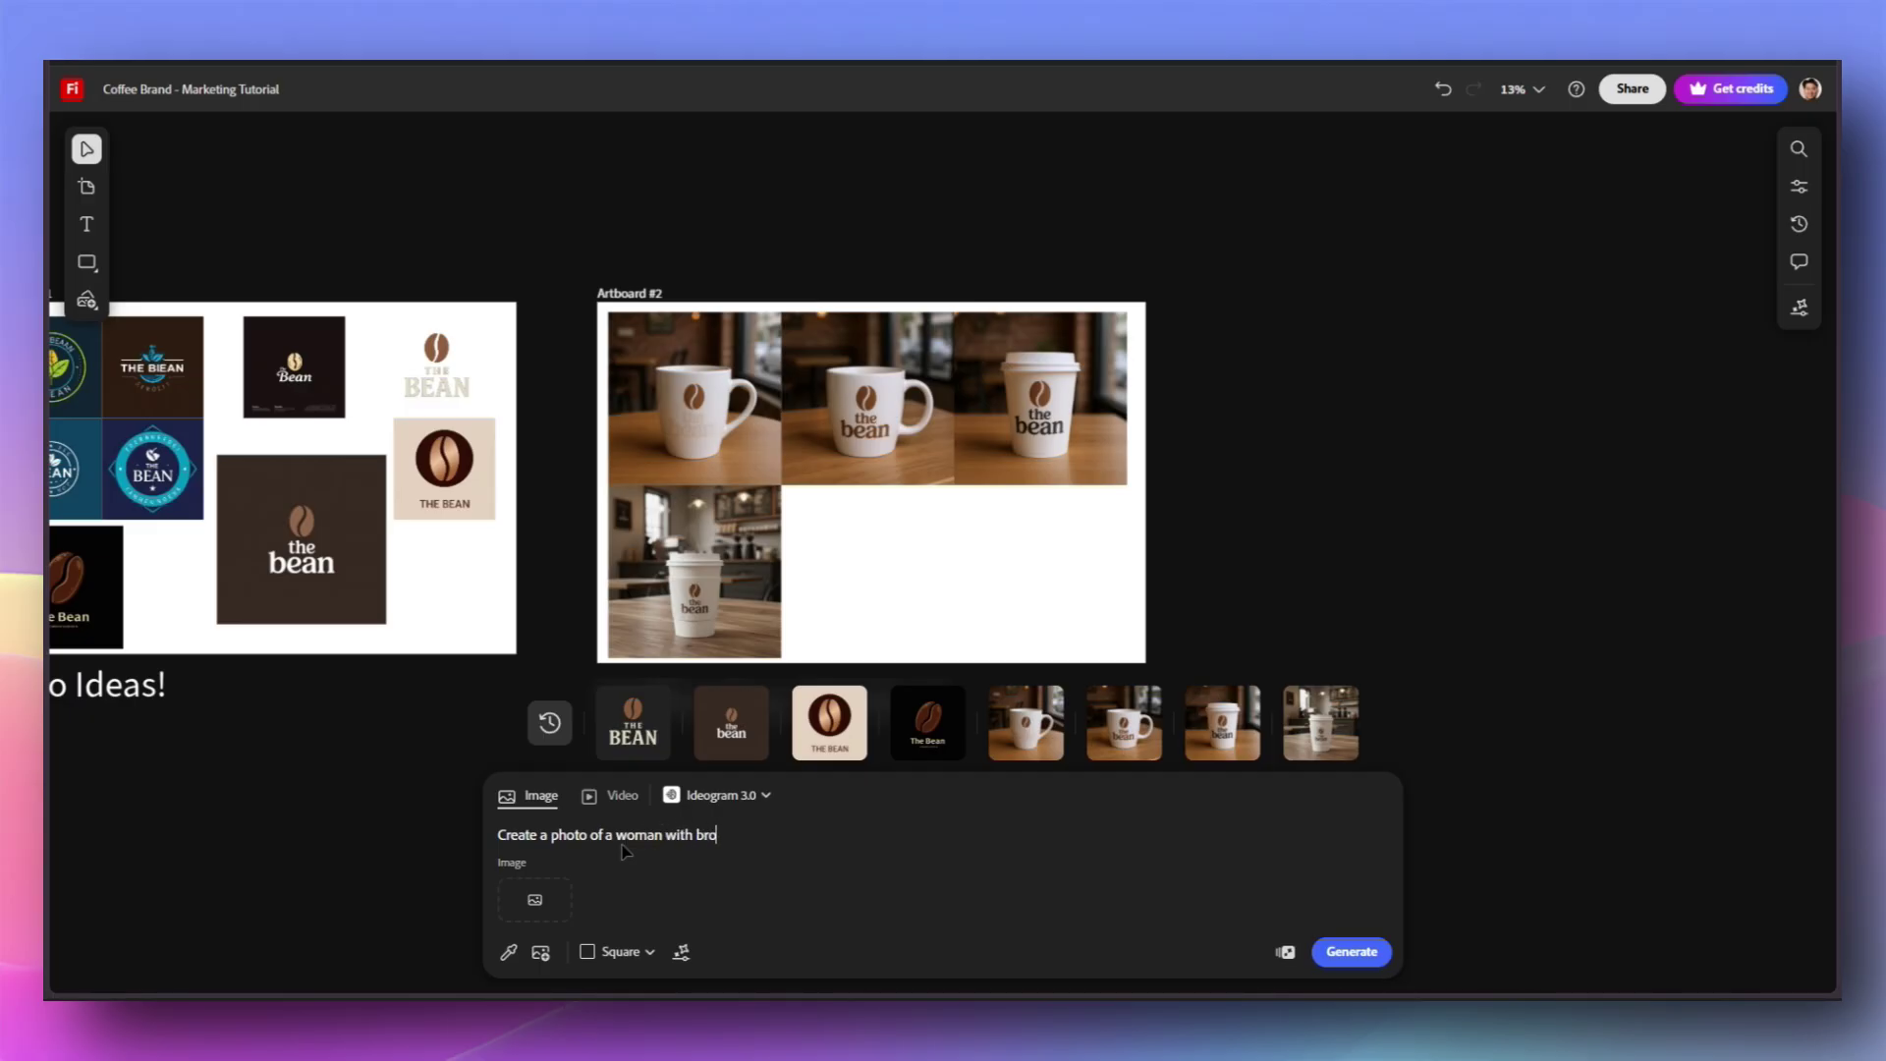
text(wn hair, st)
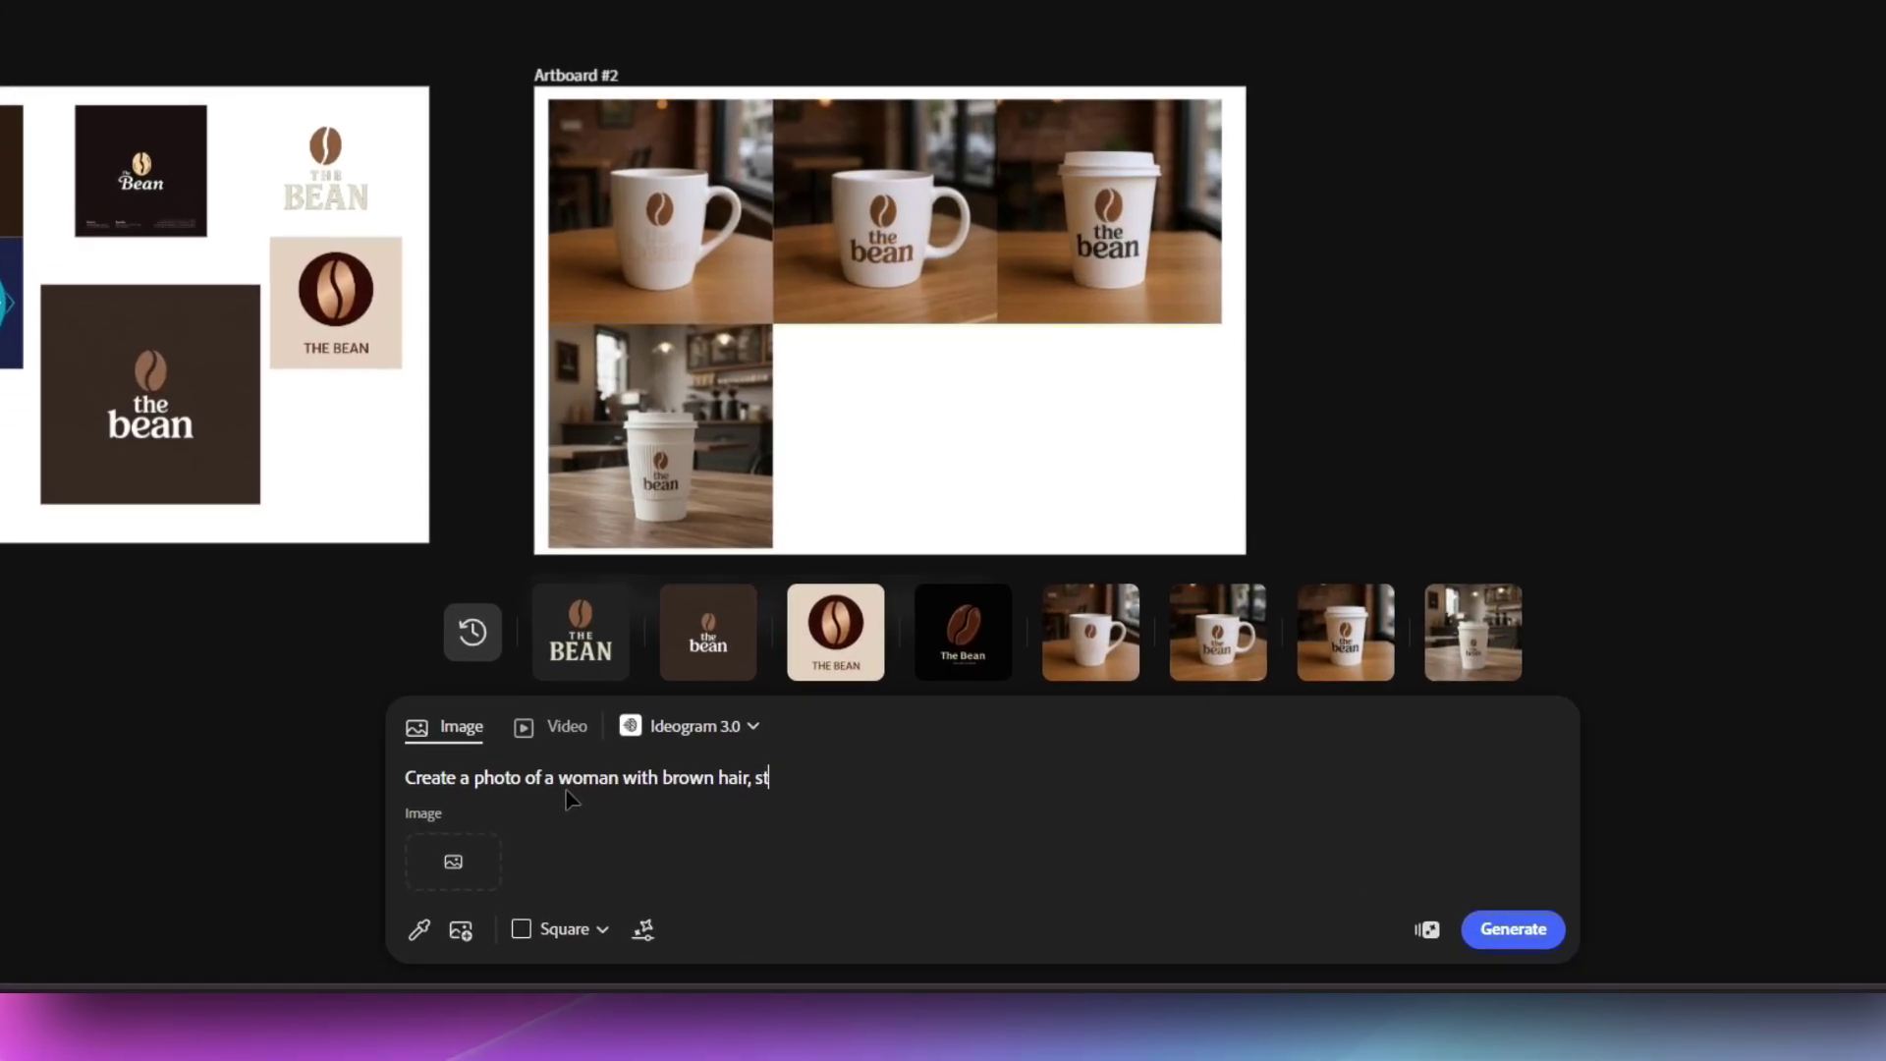
text(anding in a coffee shop interior, she is smiling at the camera,)
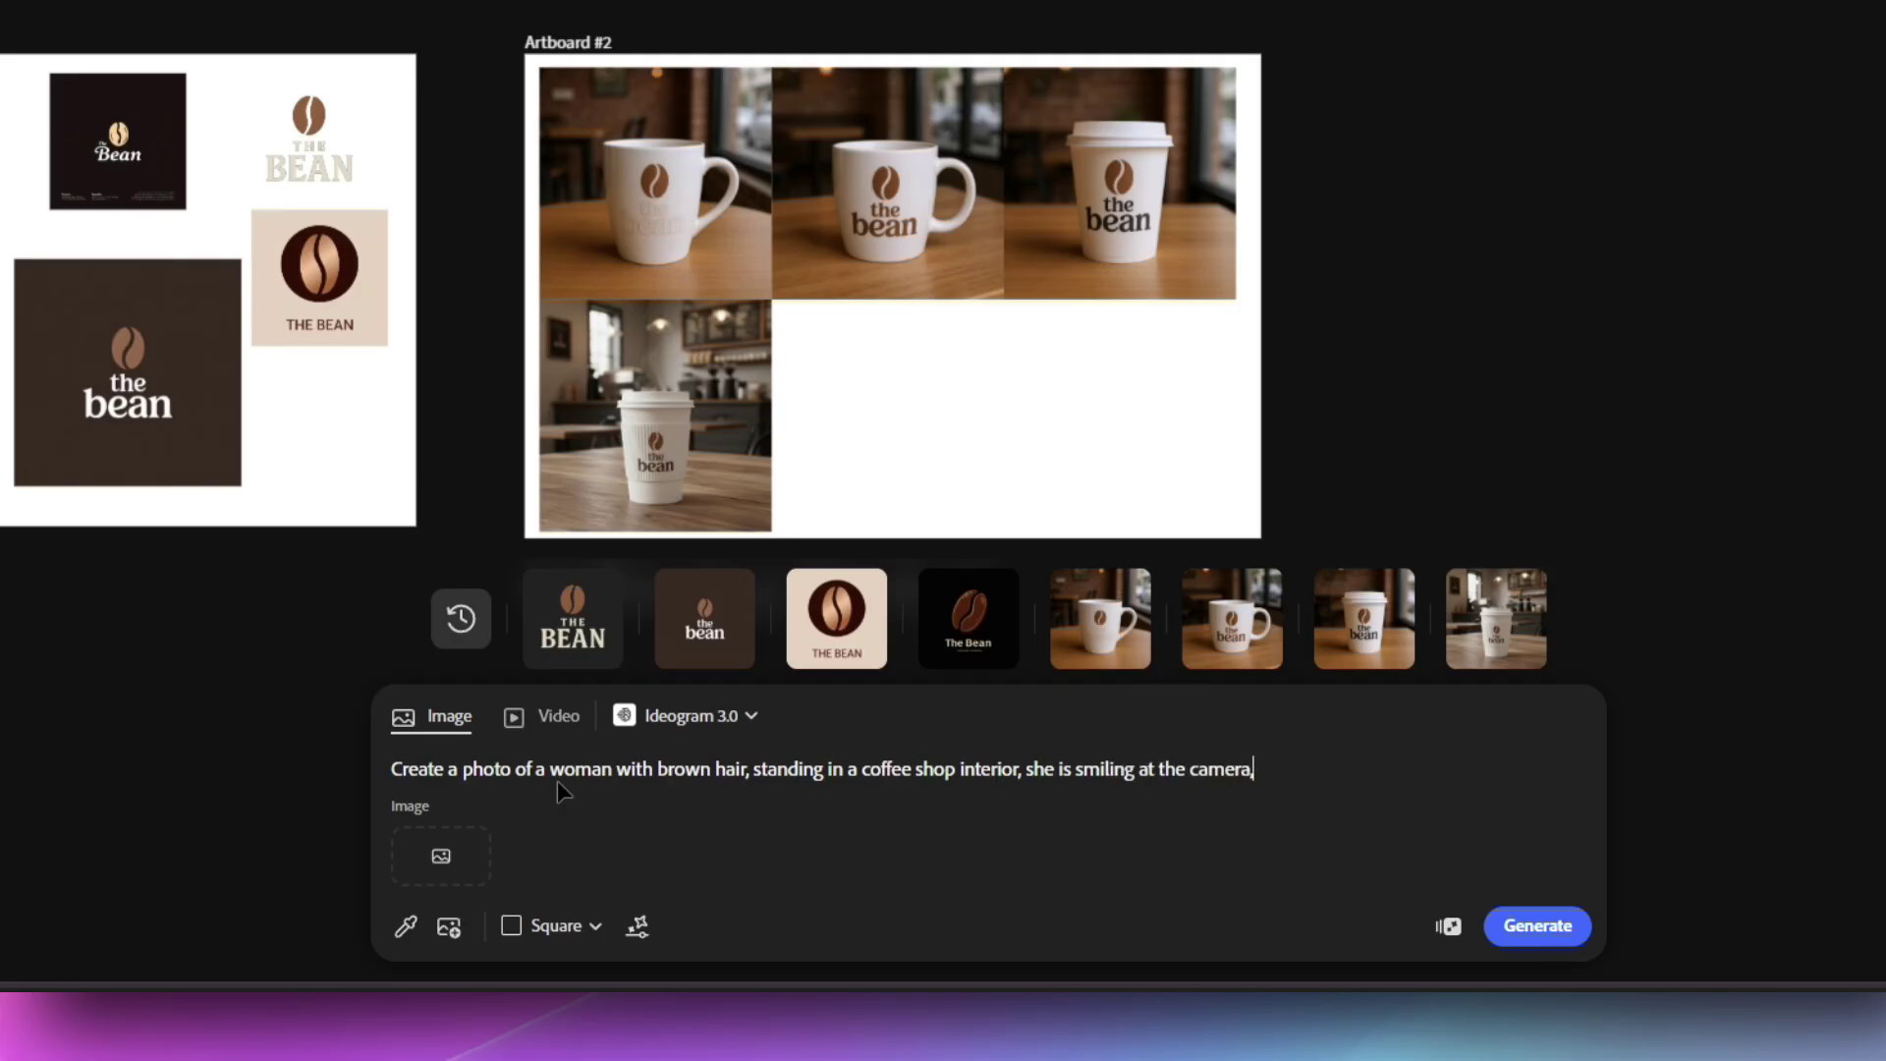
text(arms raised.)
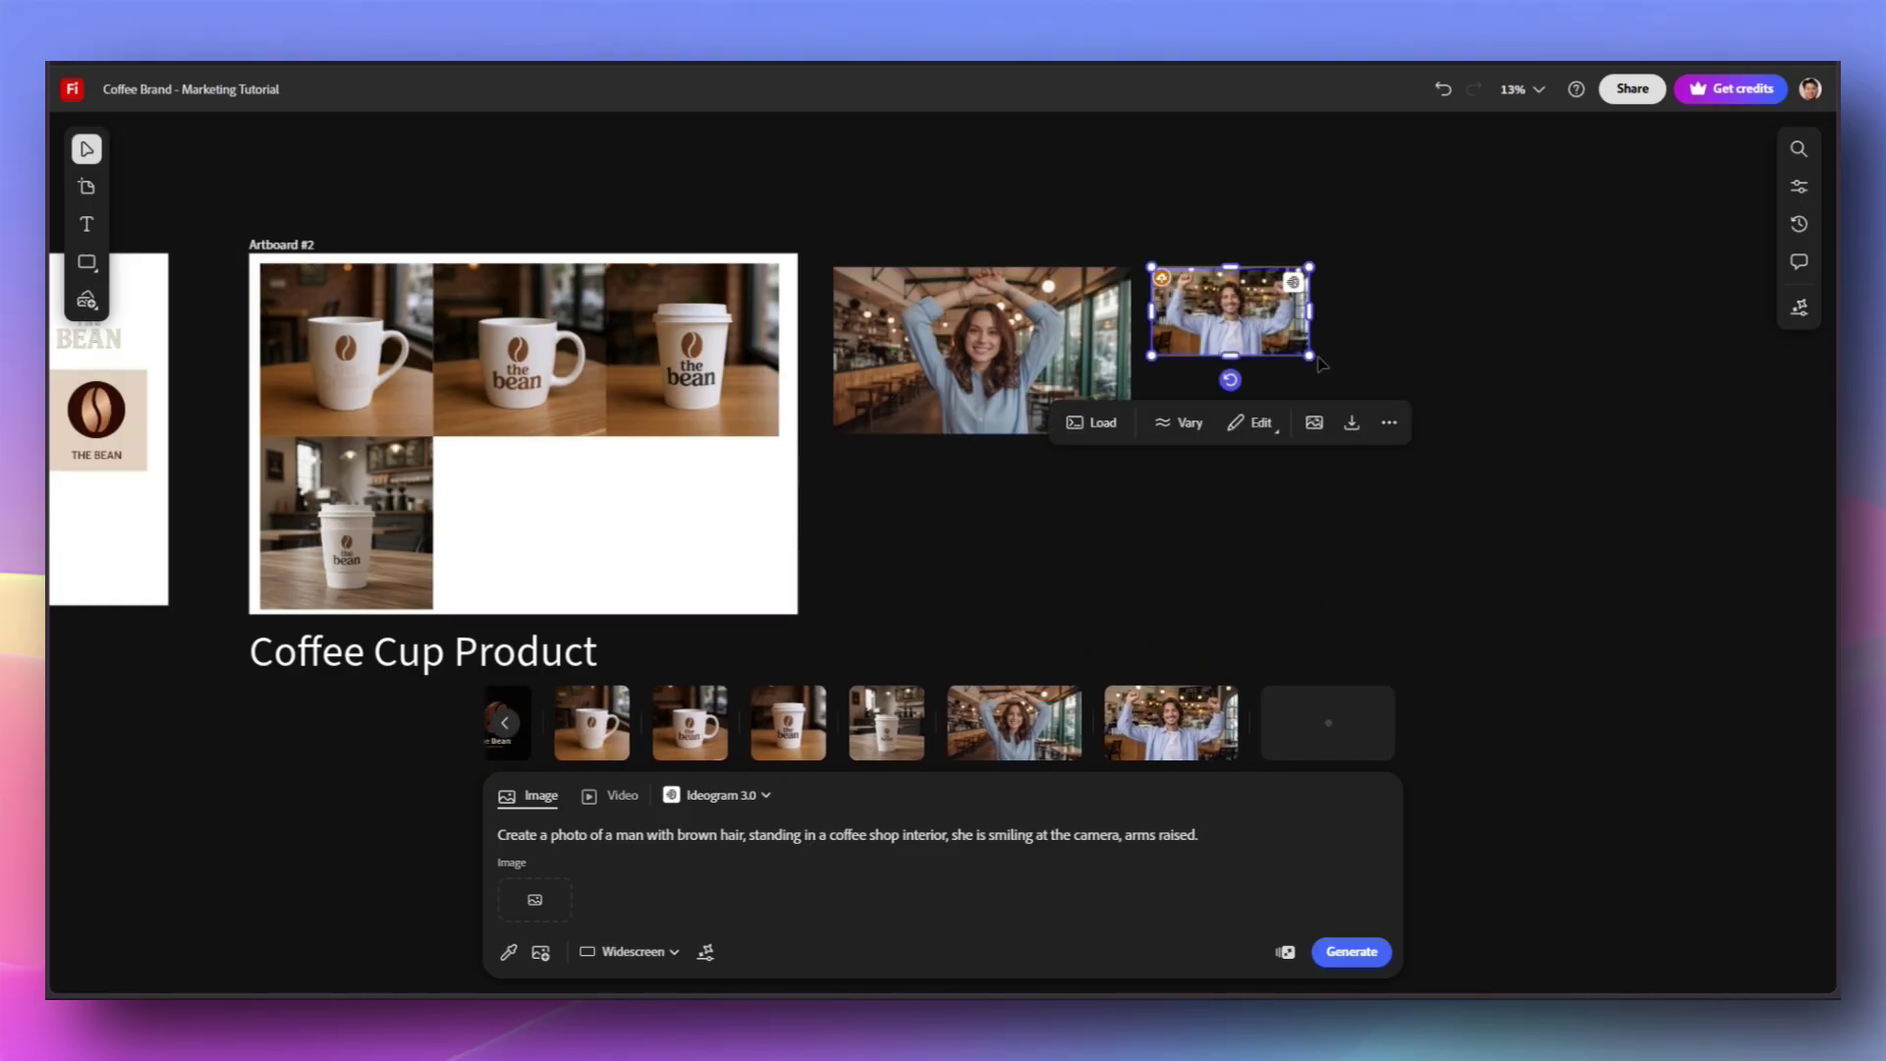
drag(1318, 359, 1438, 462)
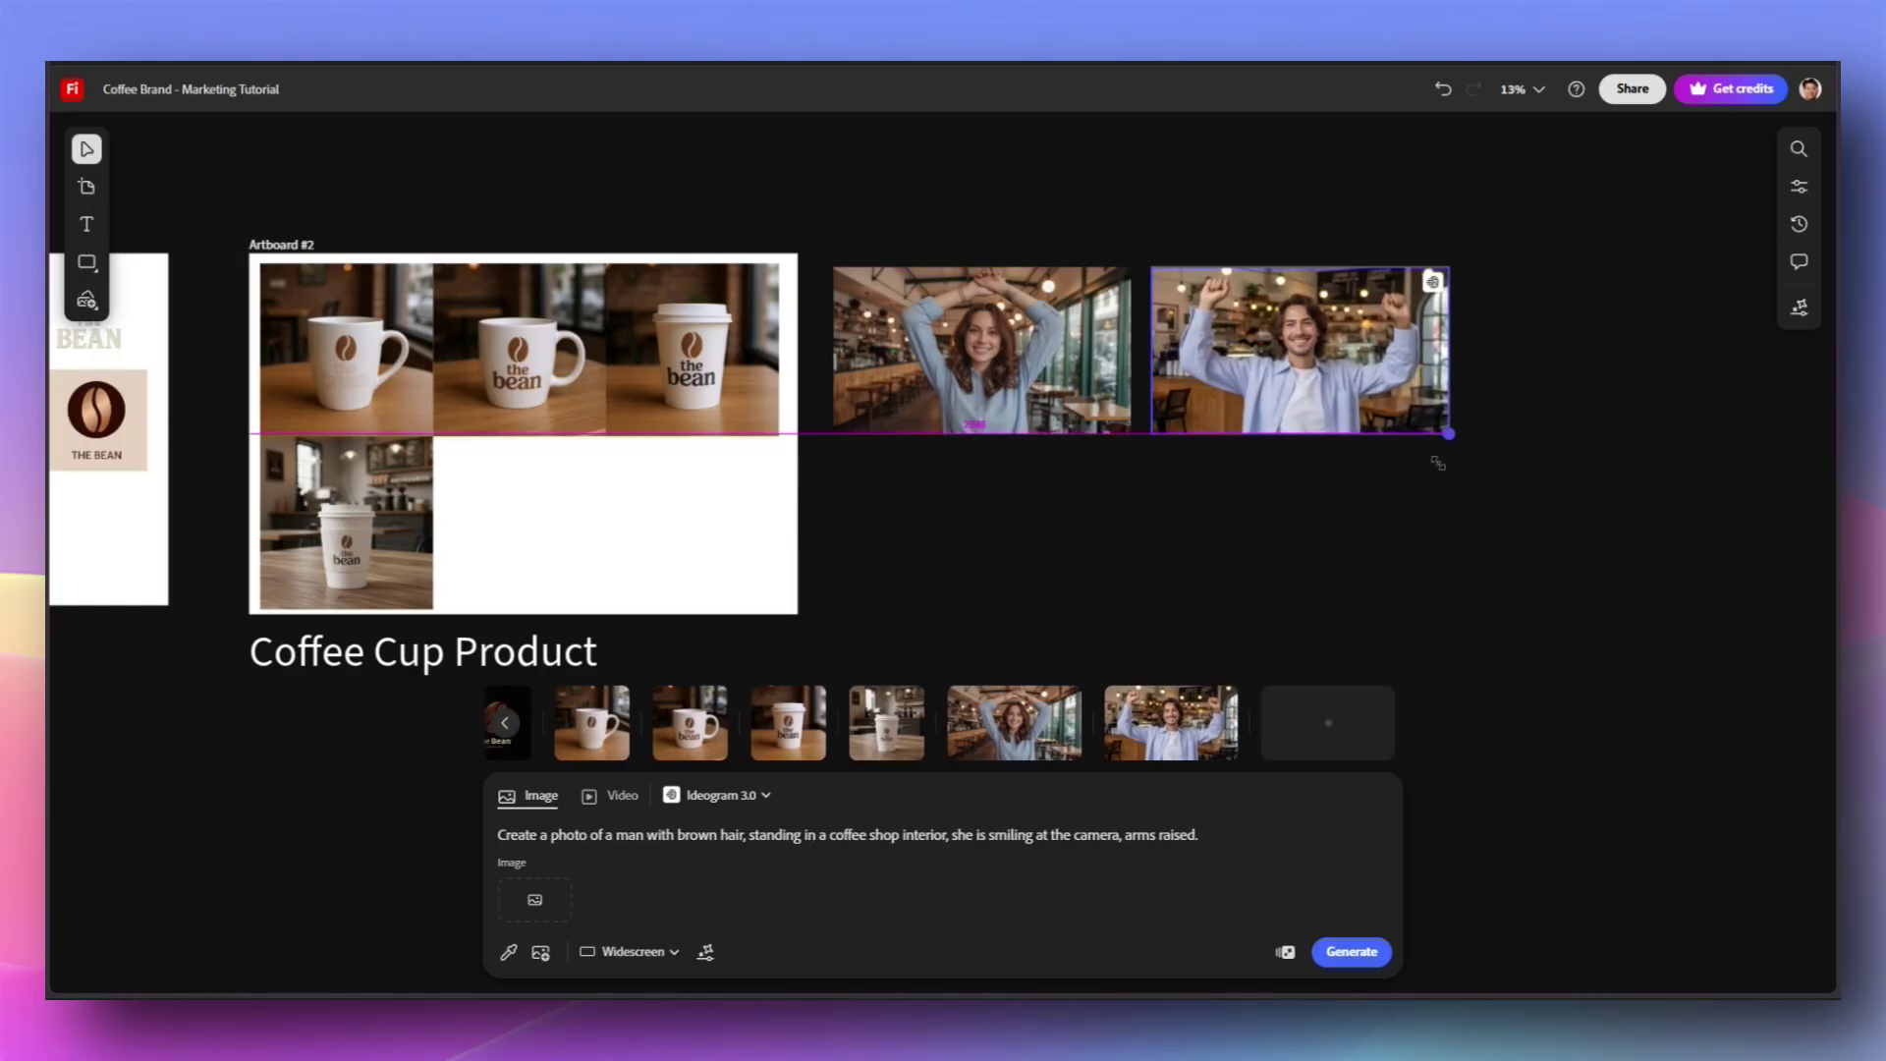
click(1384, 598)
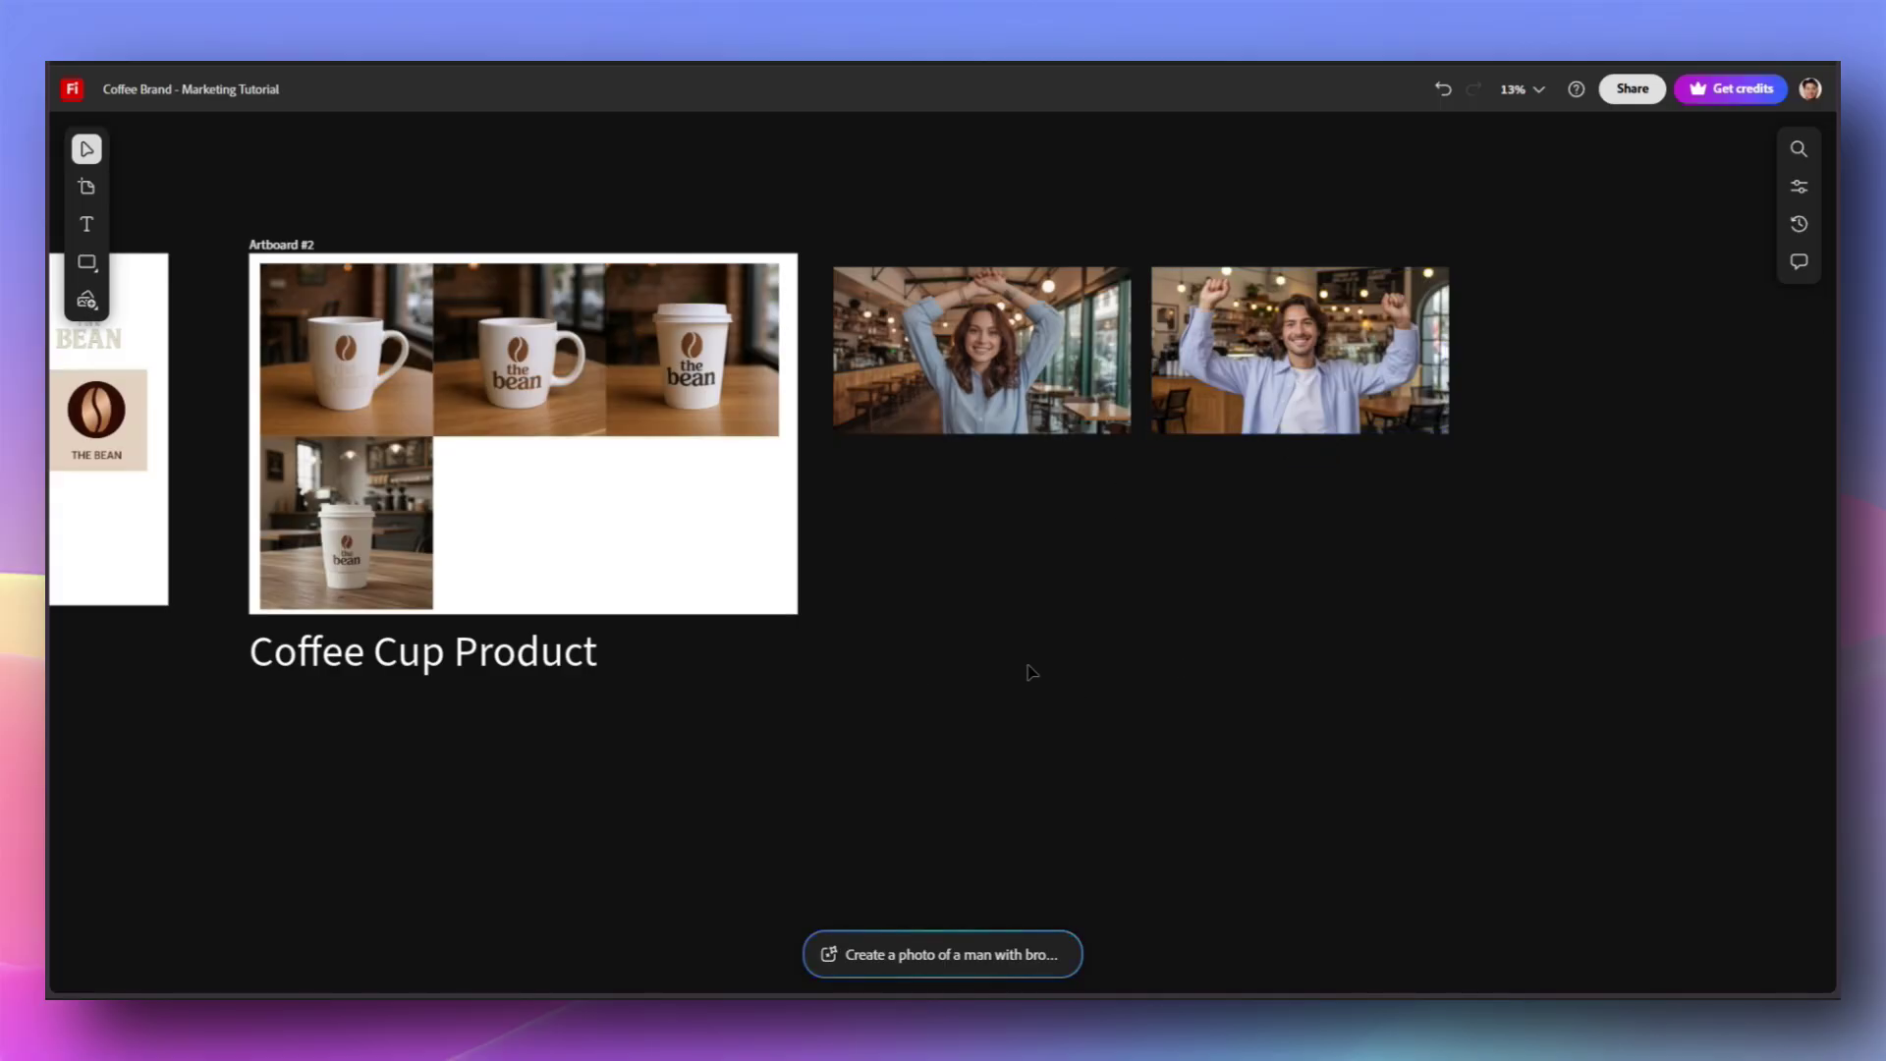
scroll(1032, 672, down, 1)
Step: Stack the man photo below the woman, draw Artboard #3 around both, and start its caption
drag(1266, 397, 1277, 563)
click(1004, 723)
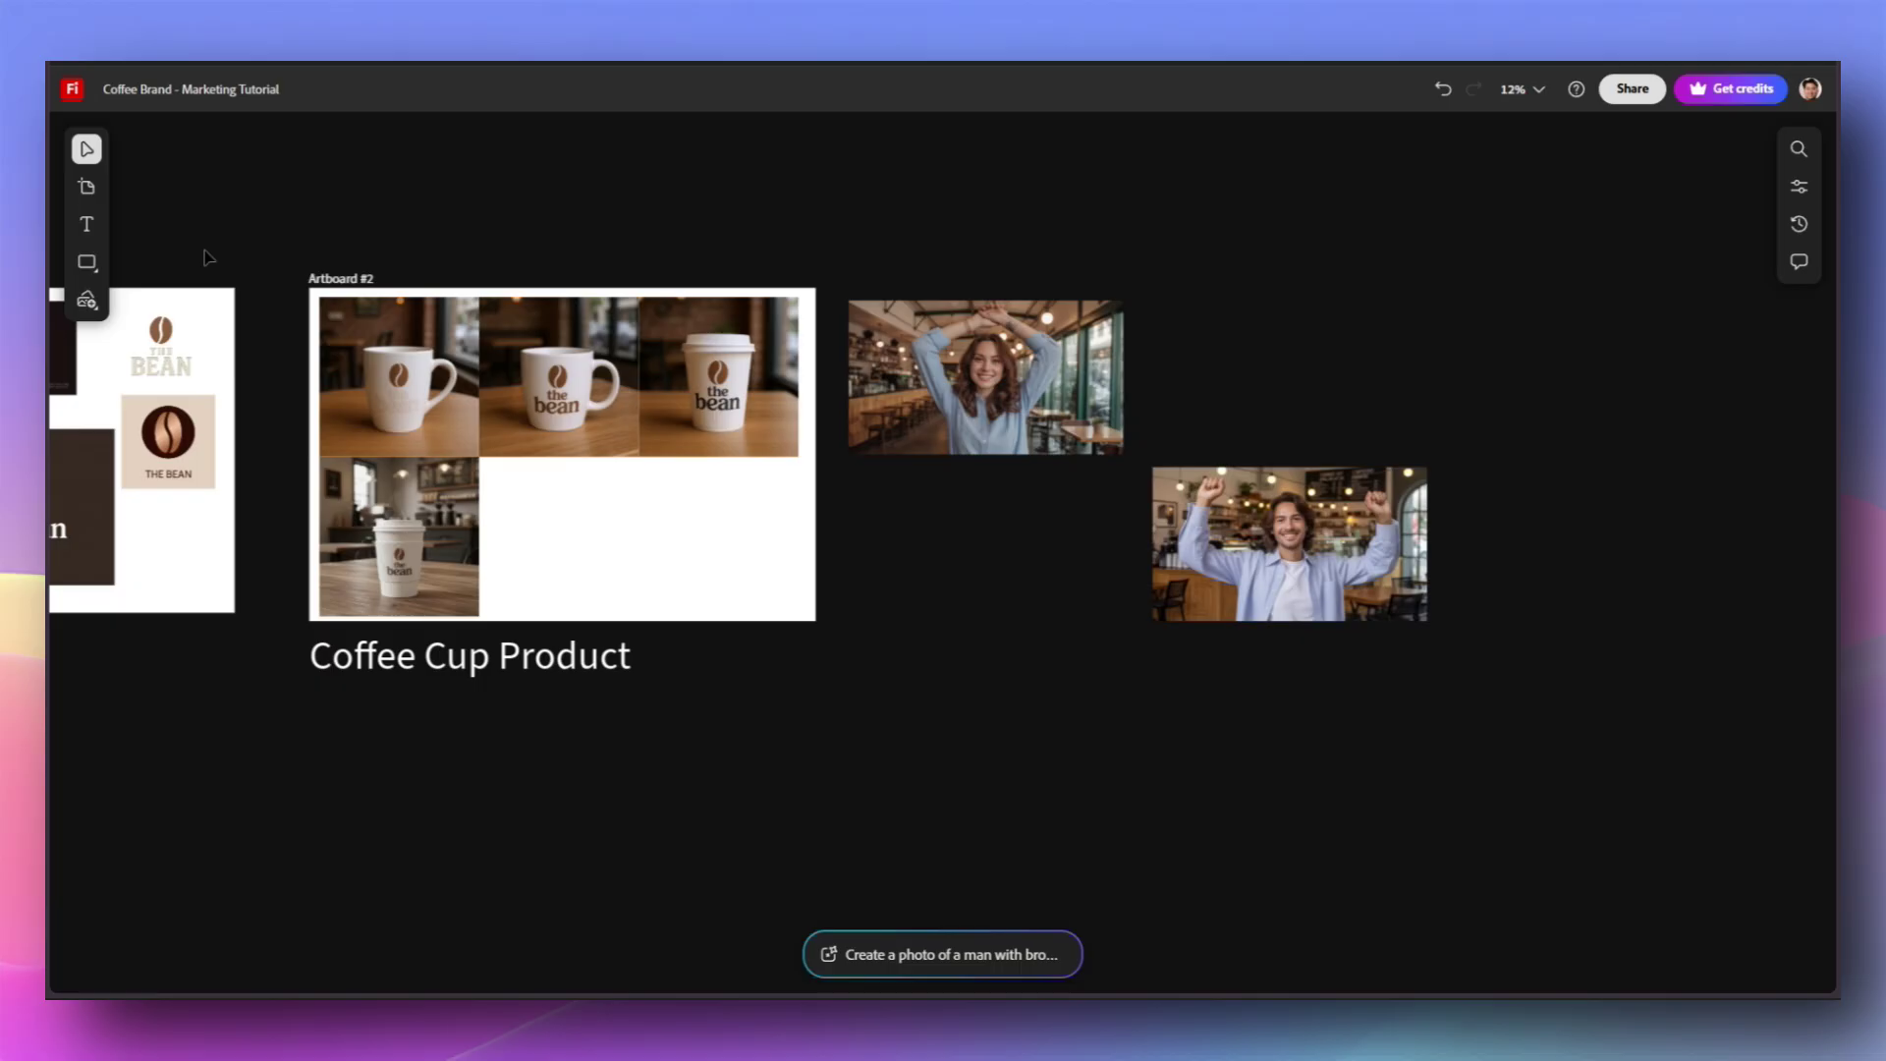
click(88, 192)
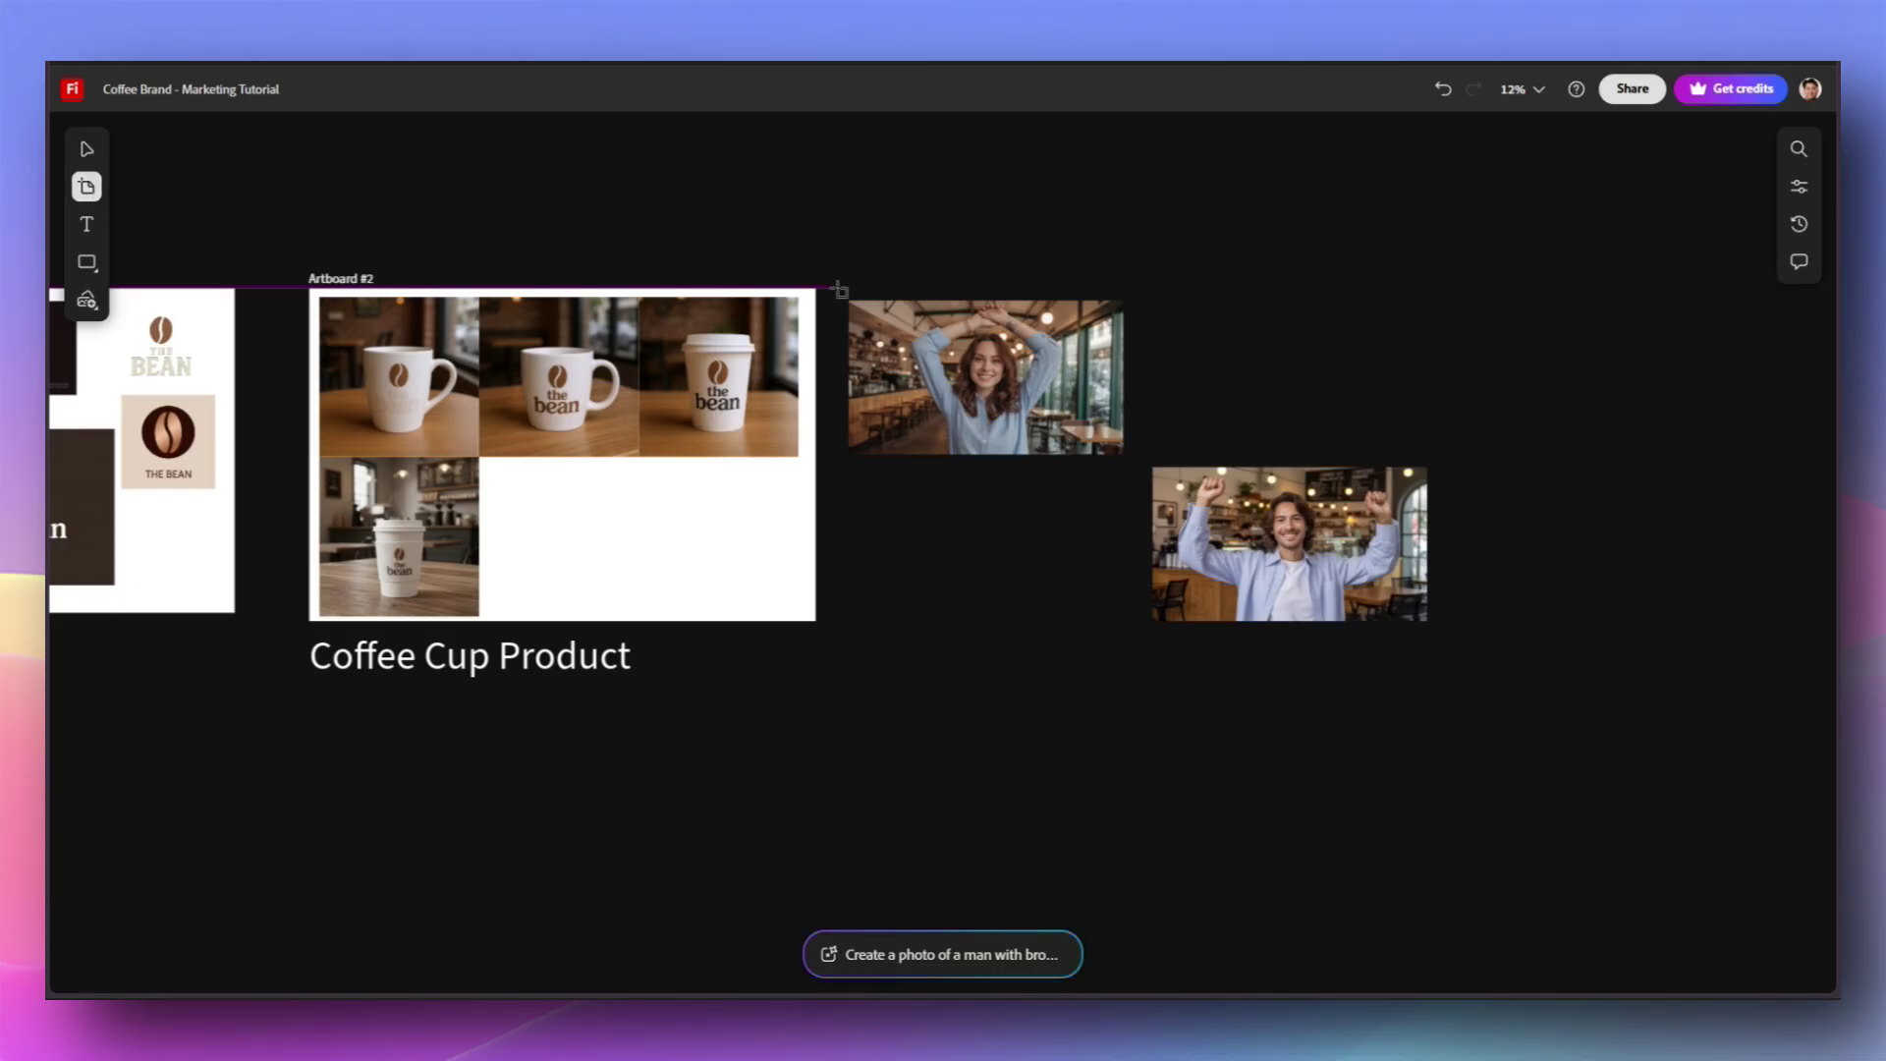
drag(836, 288, 1440, 632)
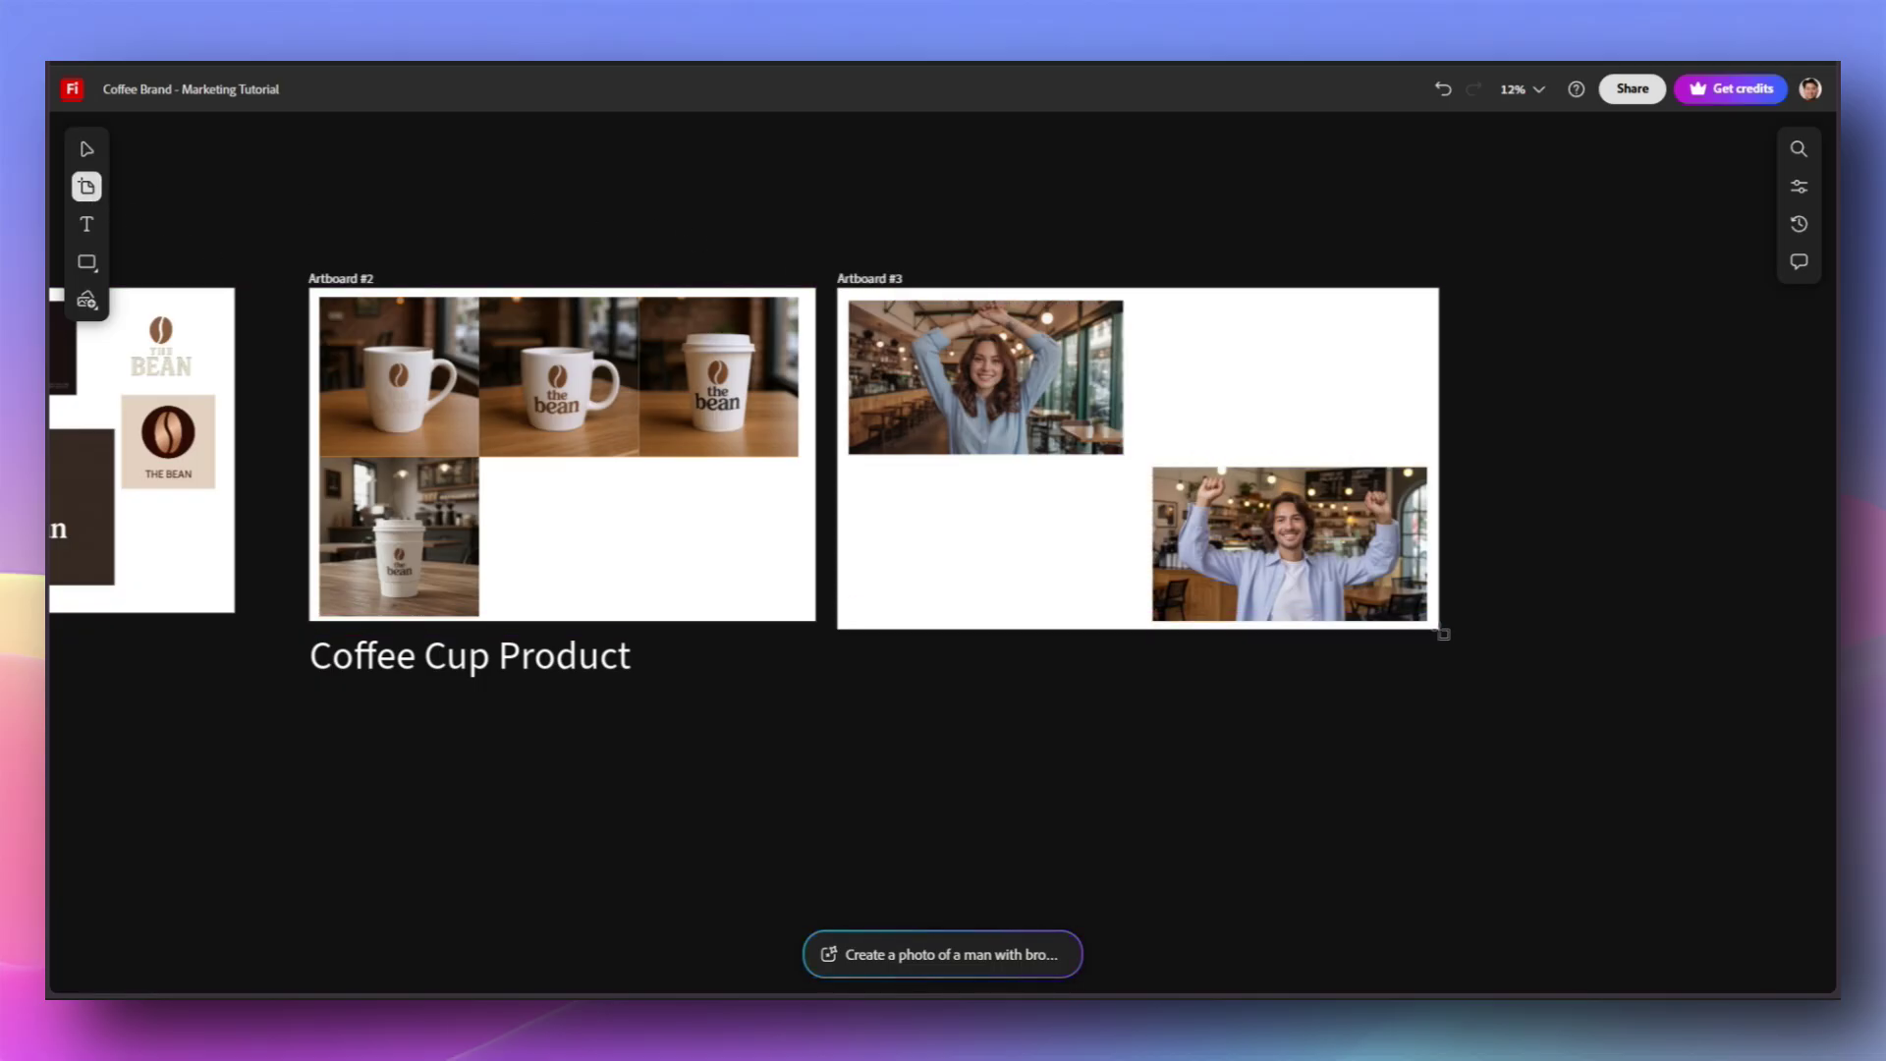
click(694, 656)
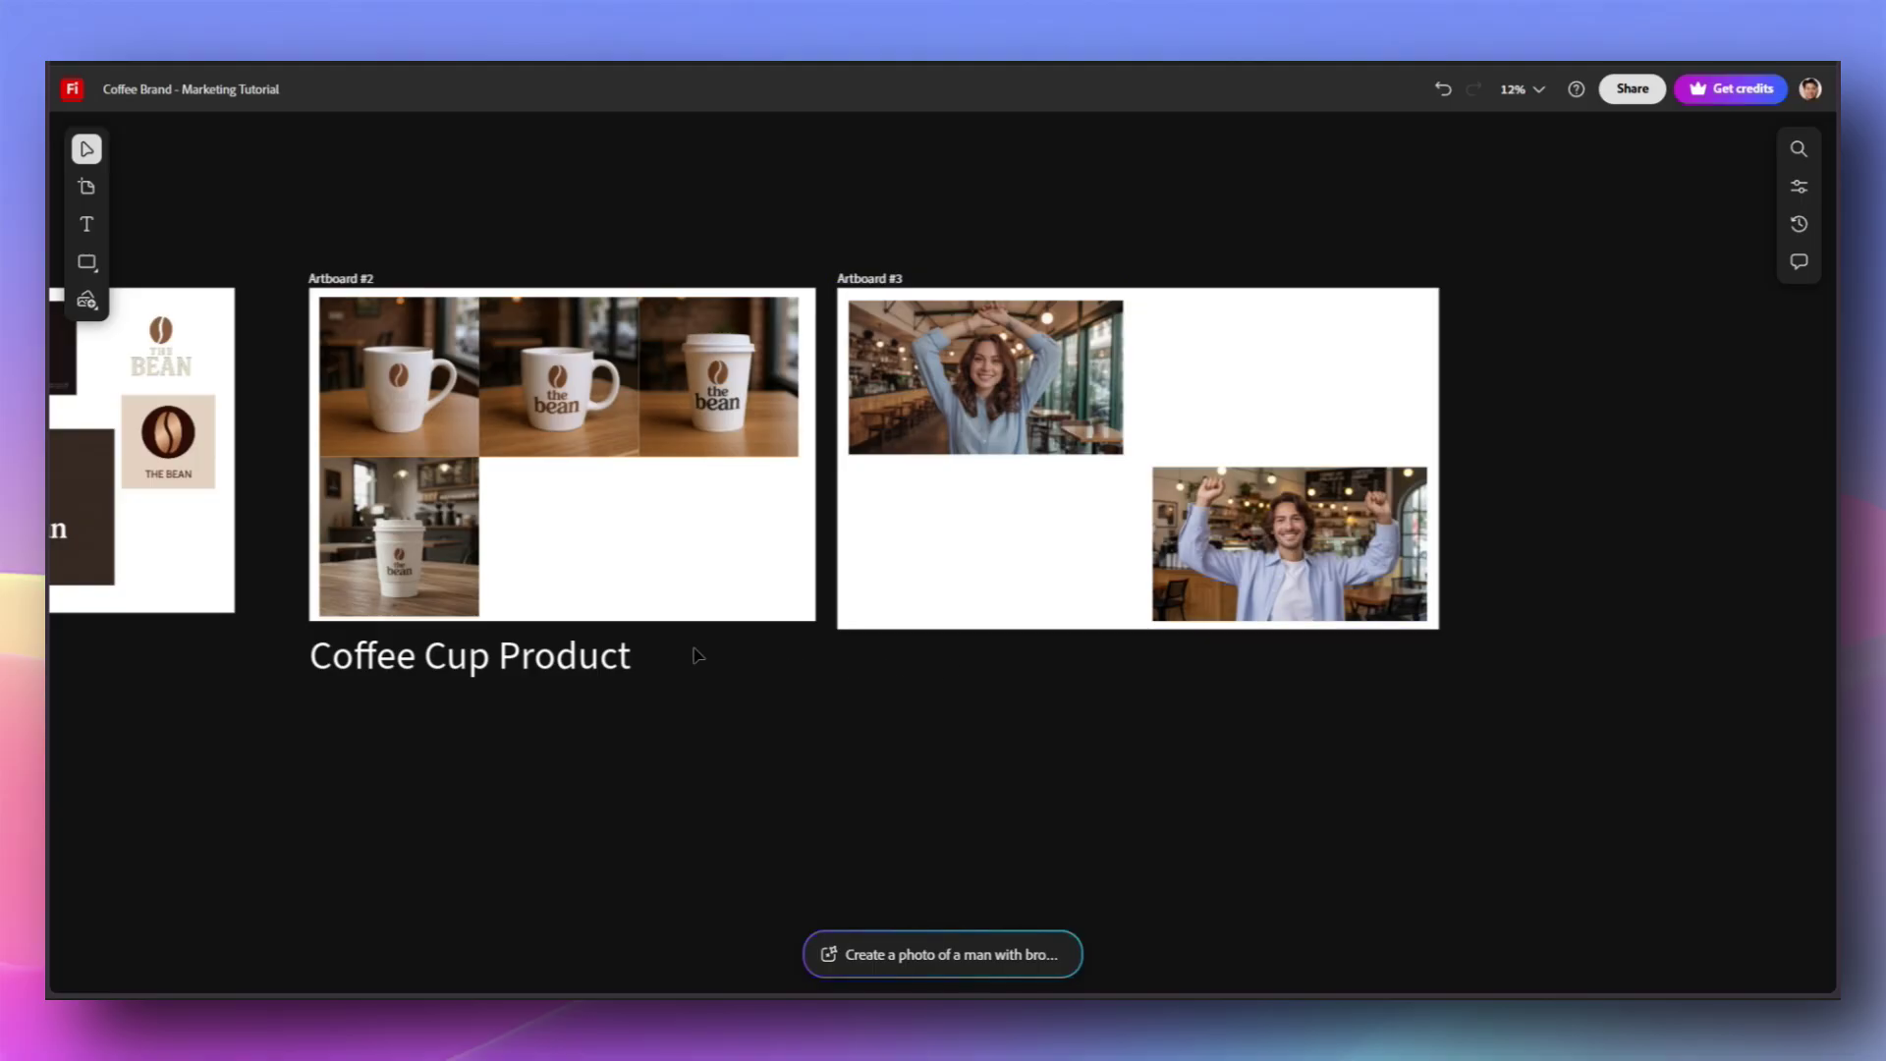
click(531, 648)
click(87, 226)
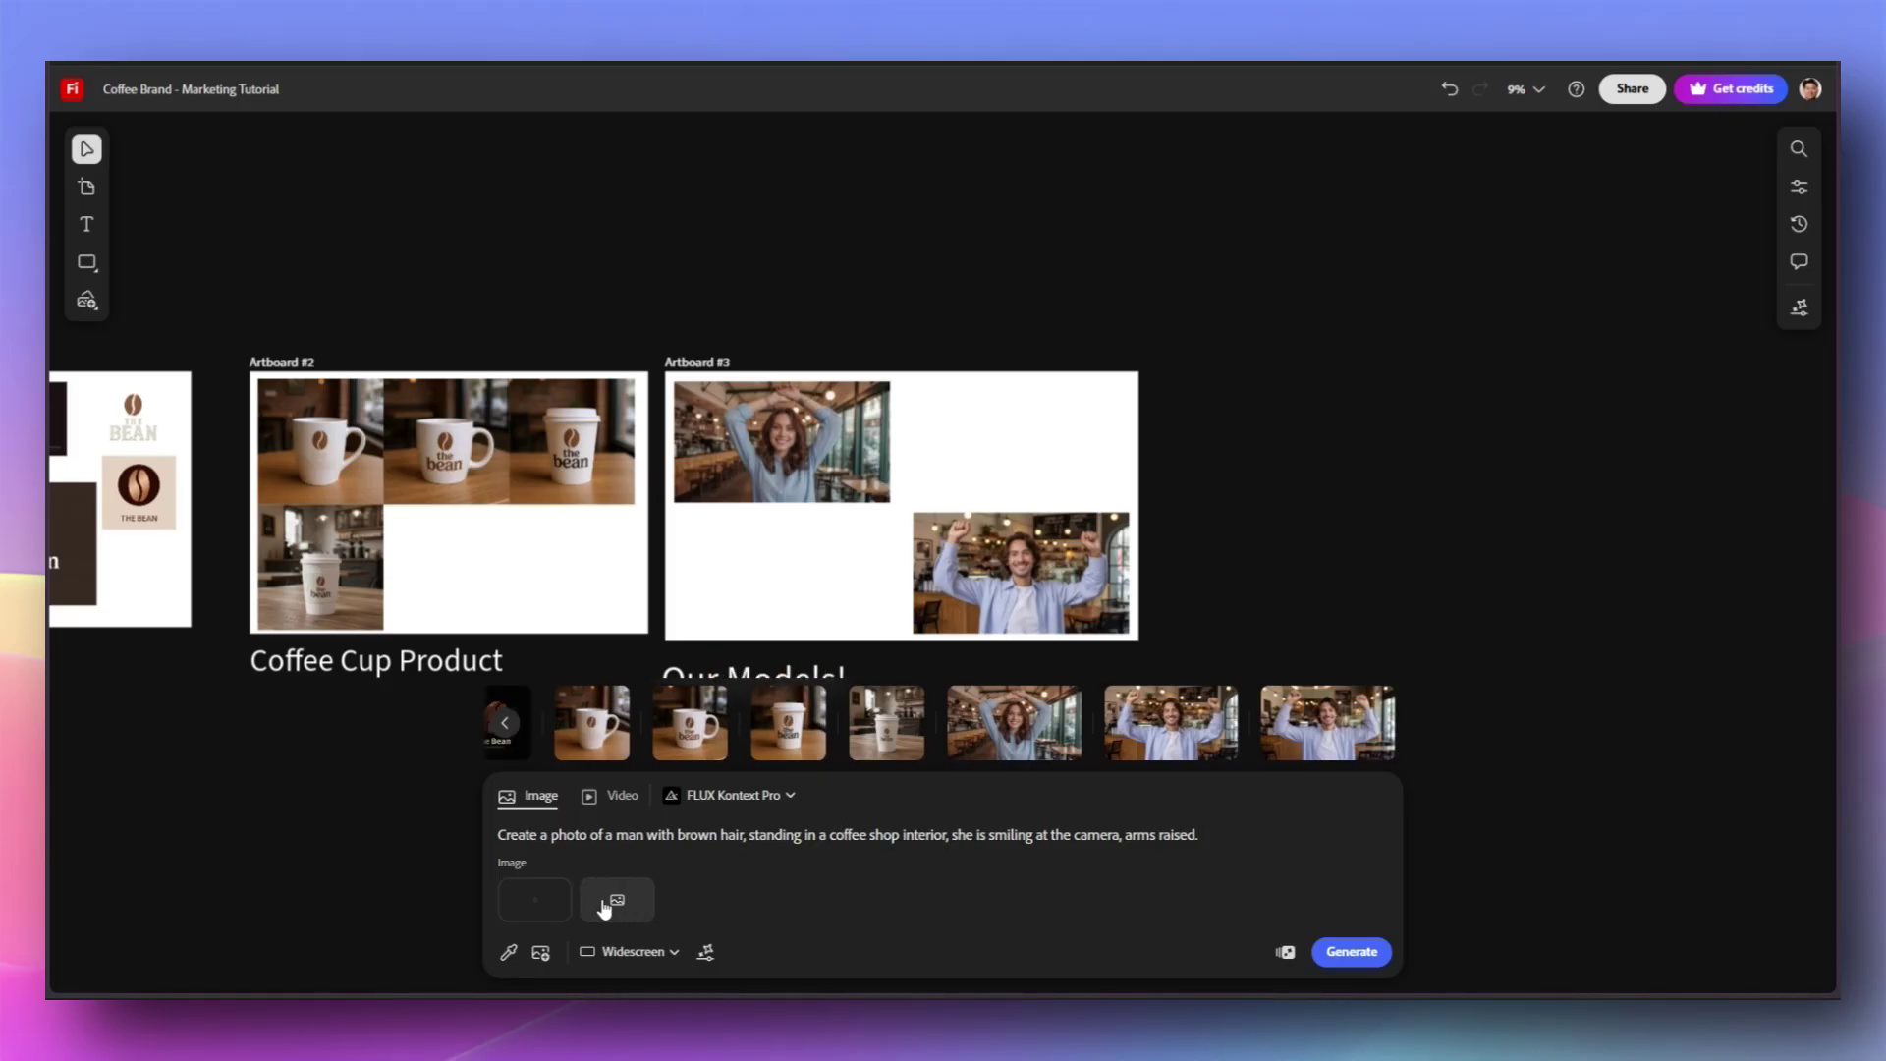
Step: With the cup image as reference, generate the woman smiling and holding the takeaway cup
click(508, 951)
click(792, 467)
triple_click(738, 835)
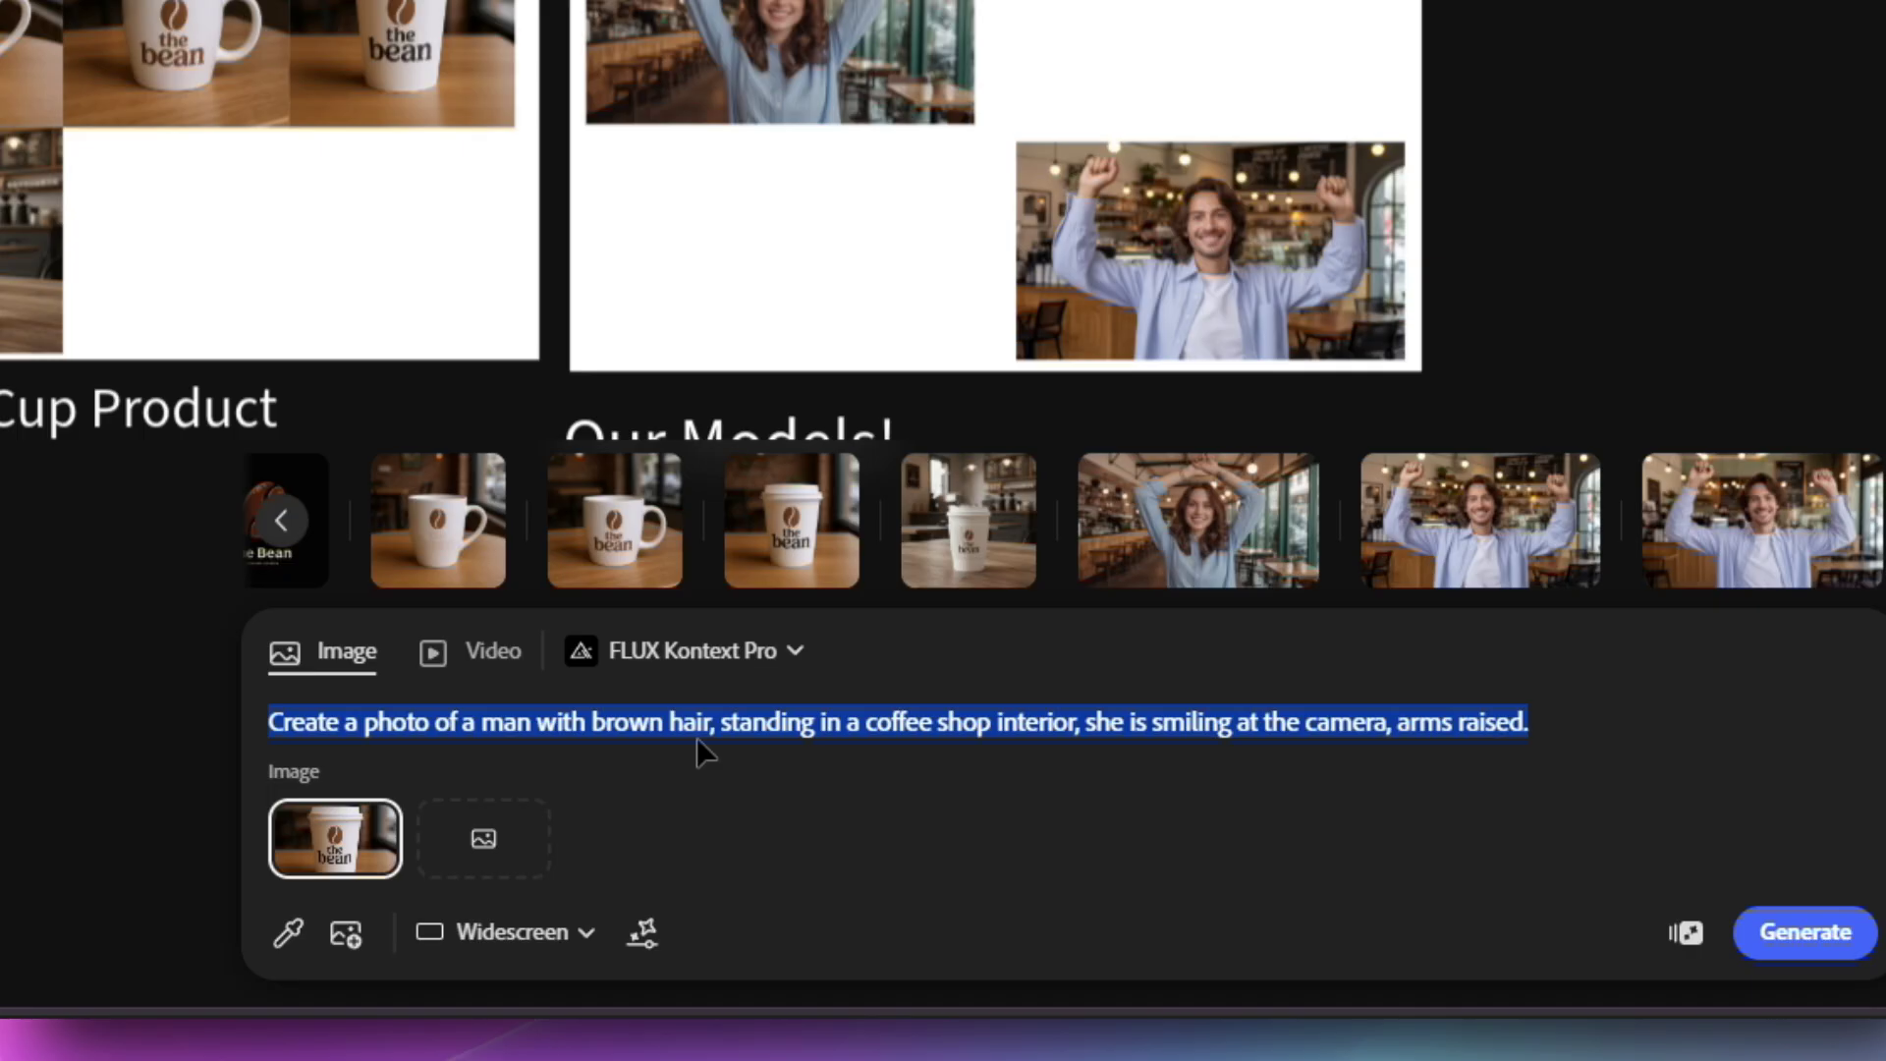
text(The woman ho)
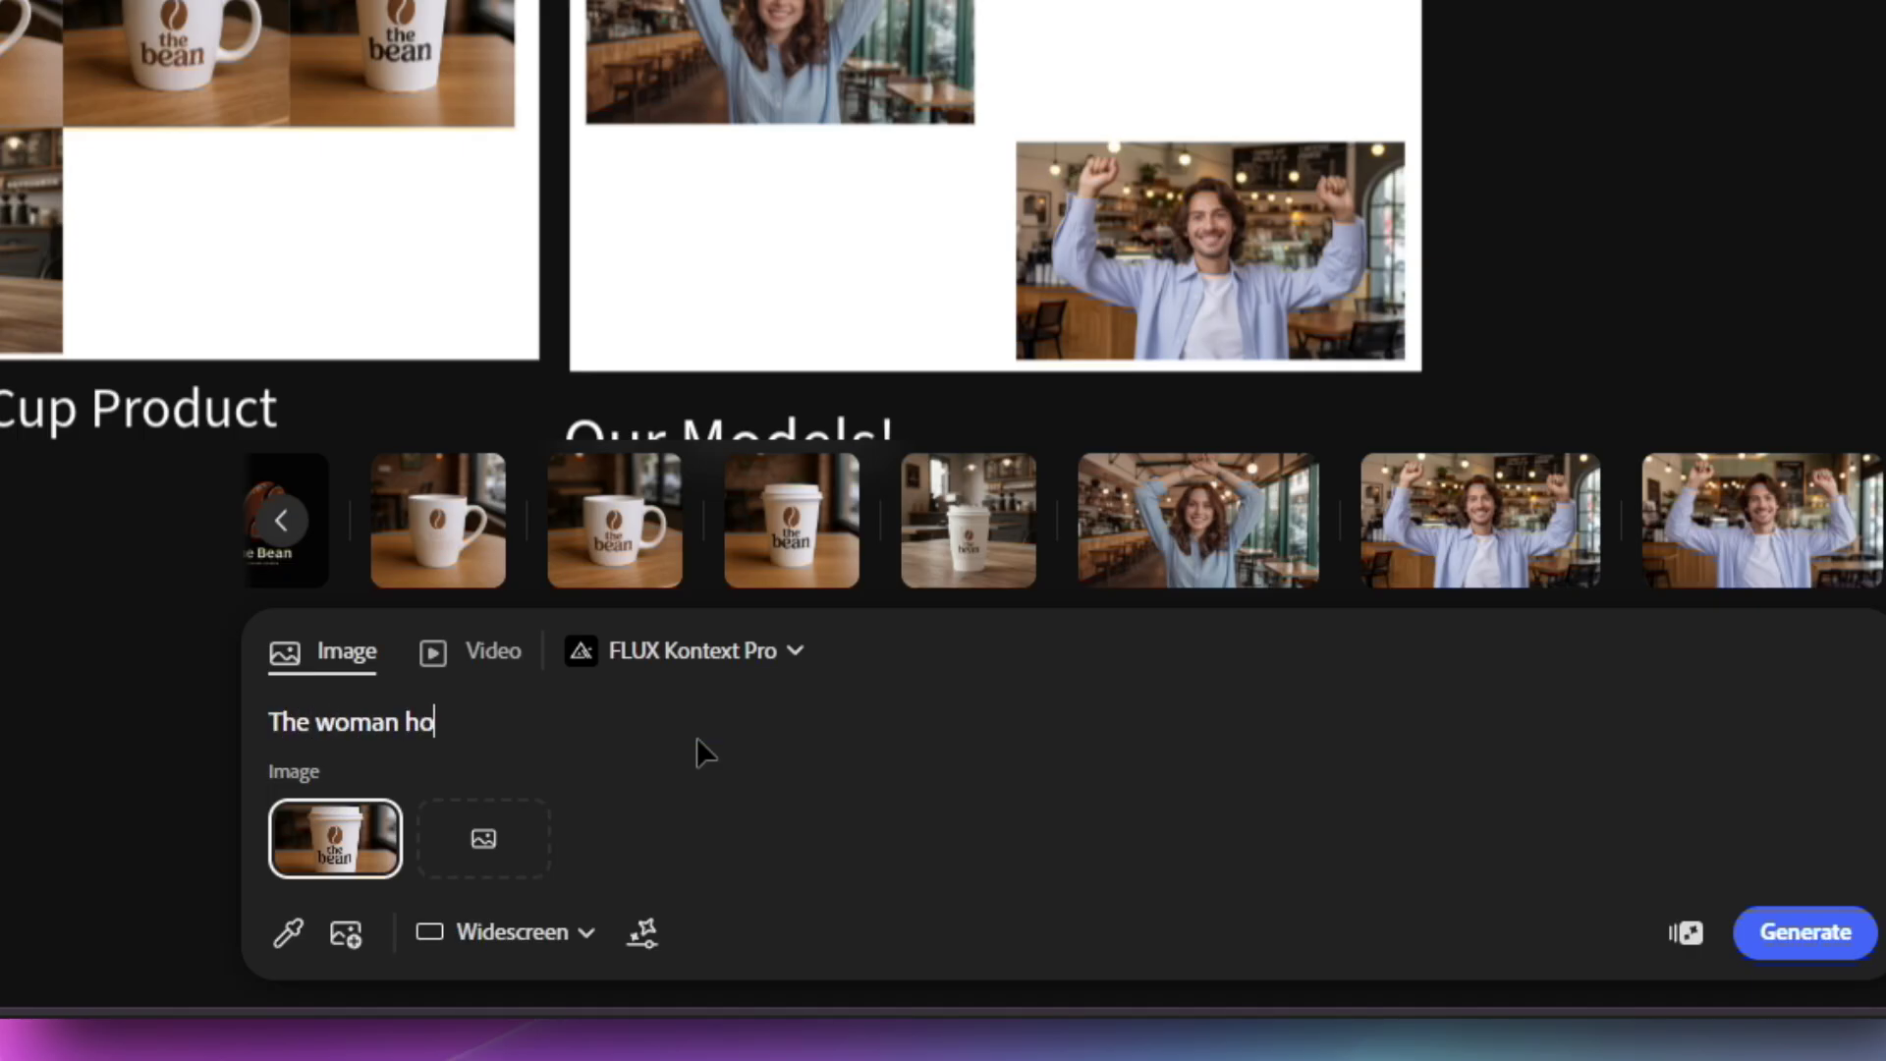
text(lds t)
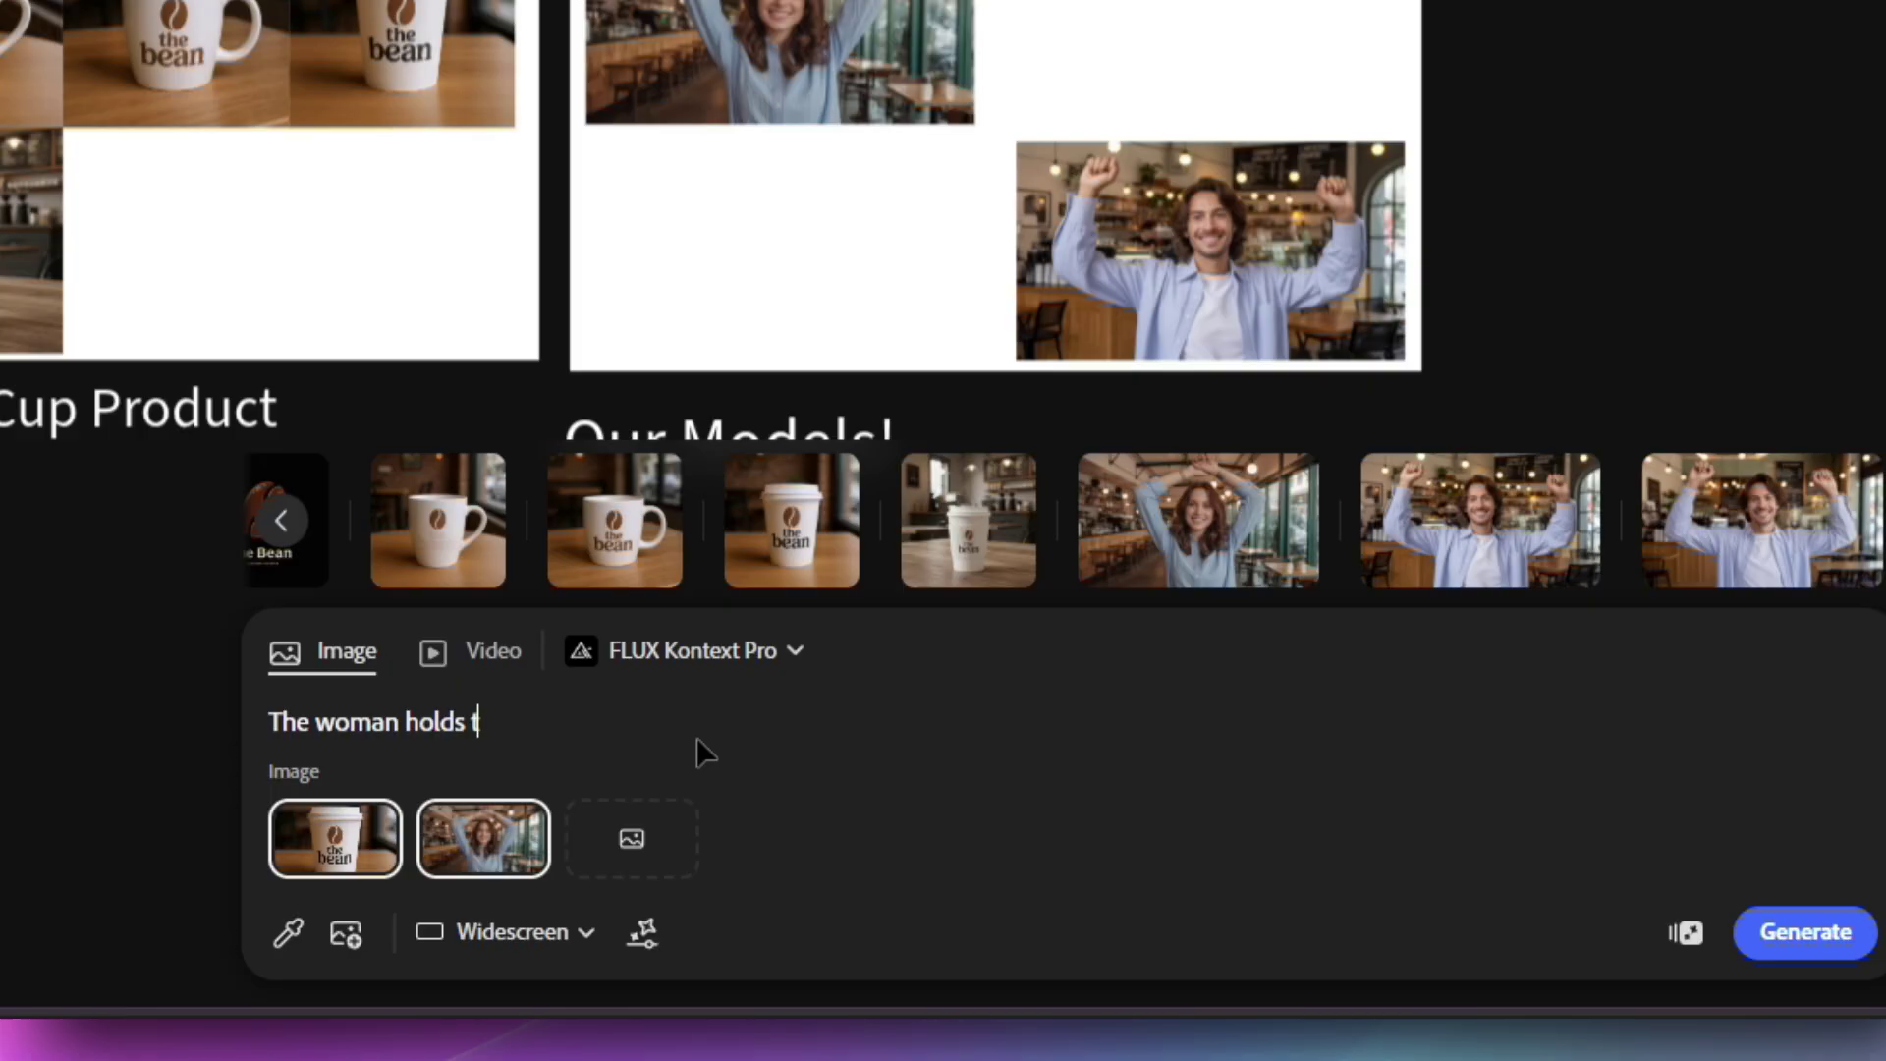
text(he takeaway co)
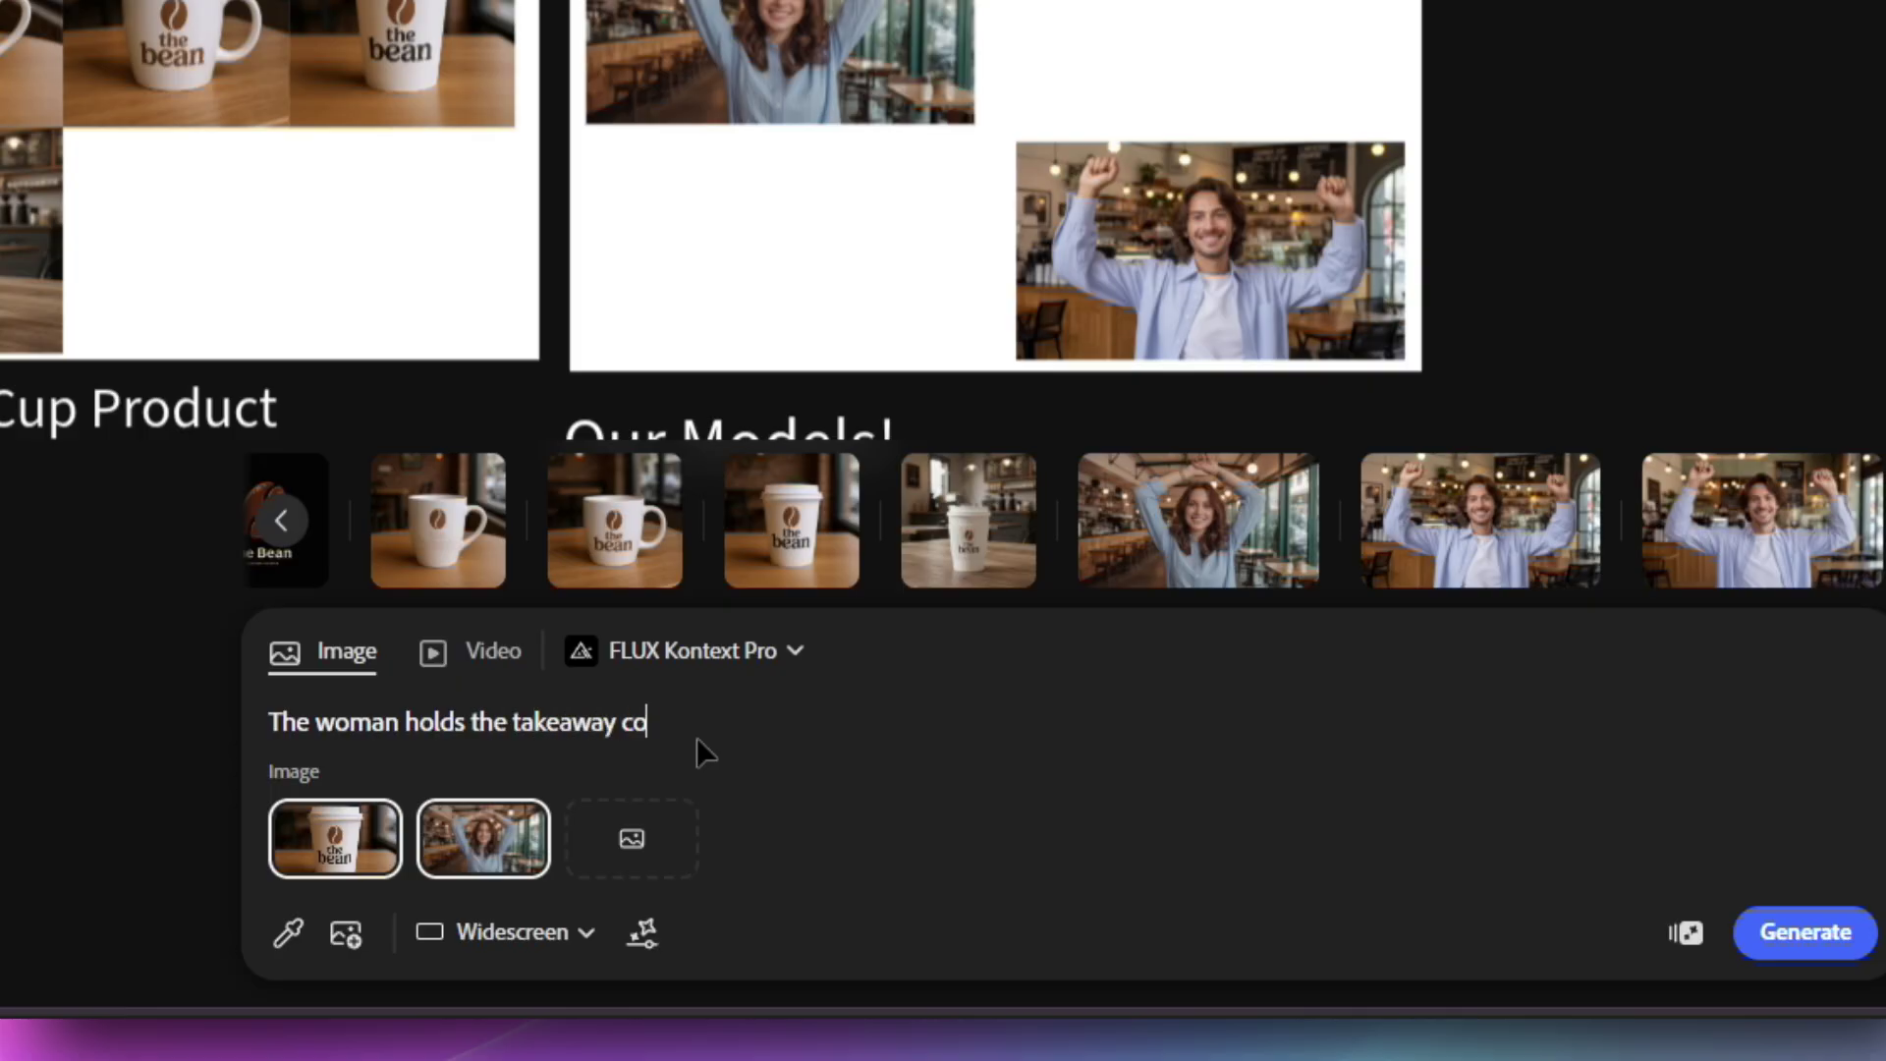
text(ffee cup and speaks to the camera, she is smi)
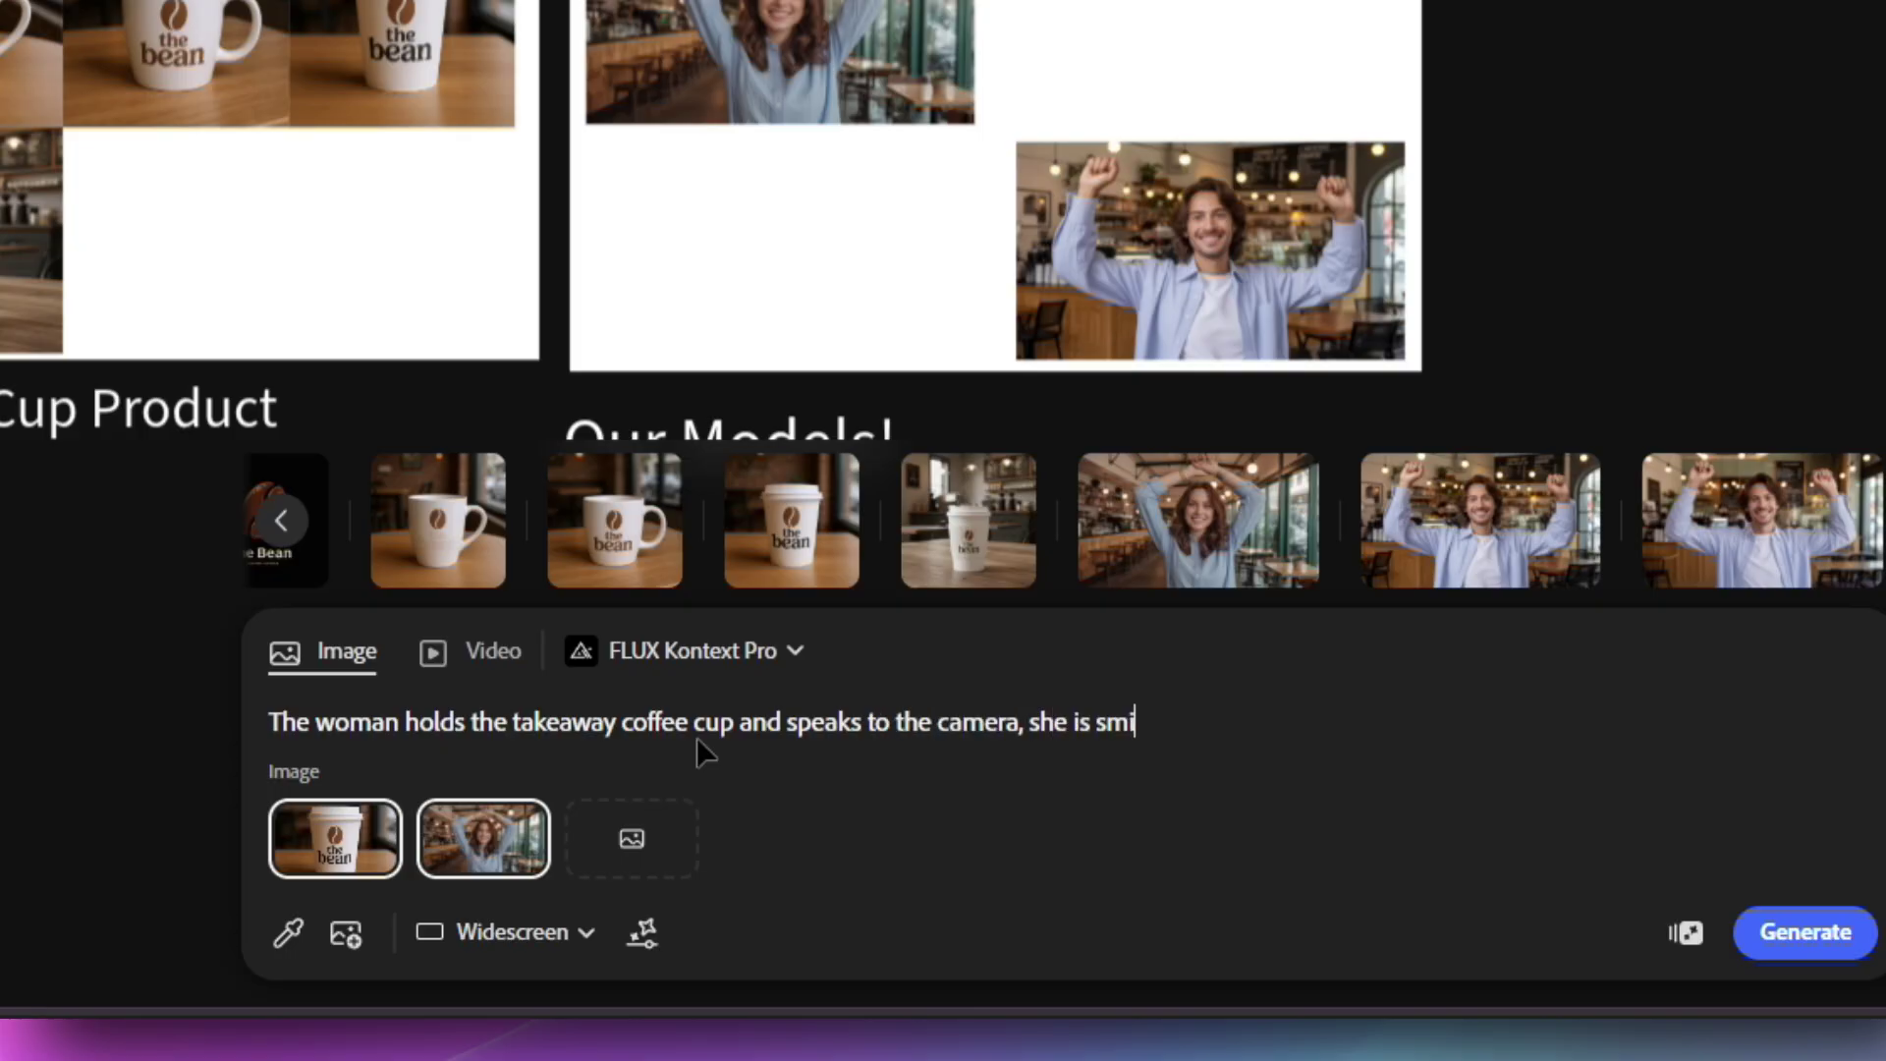
text(ling, the cup is beautifully displayed.)
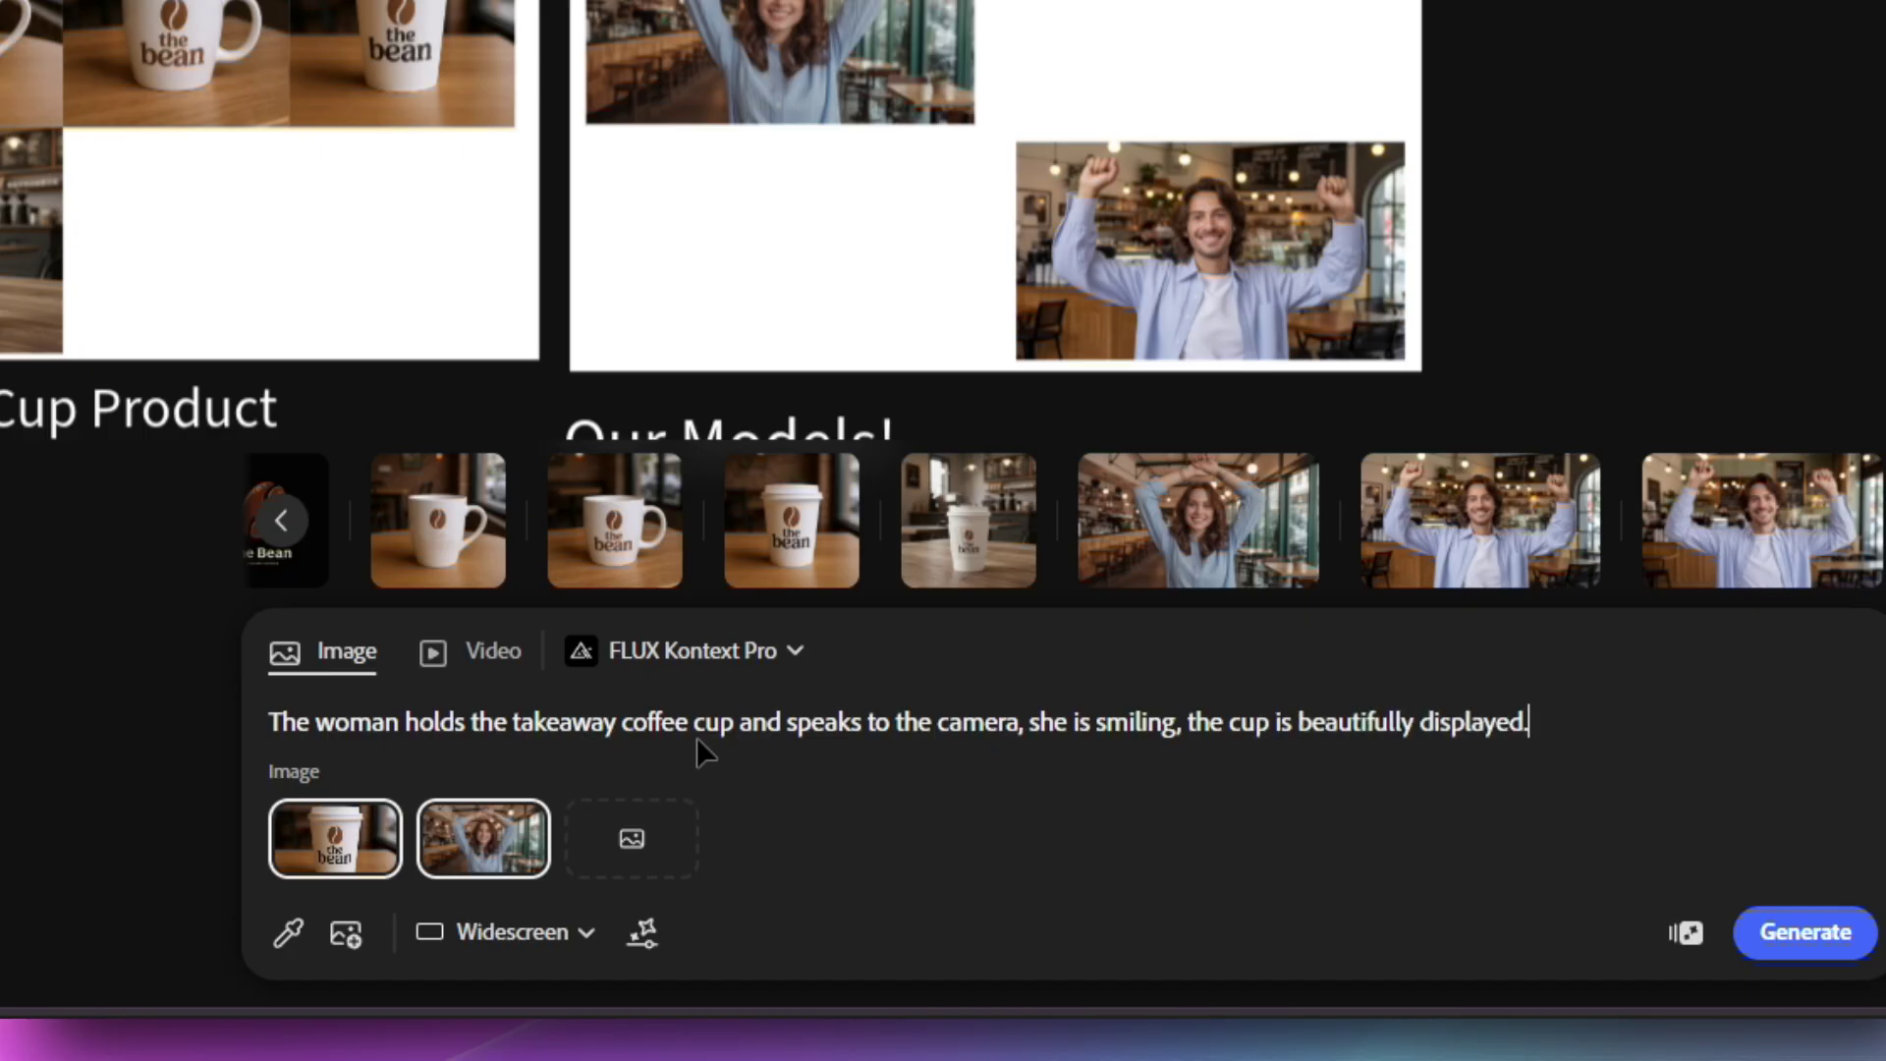
key(Return)
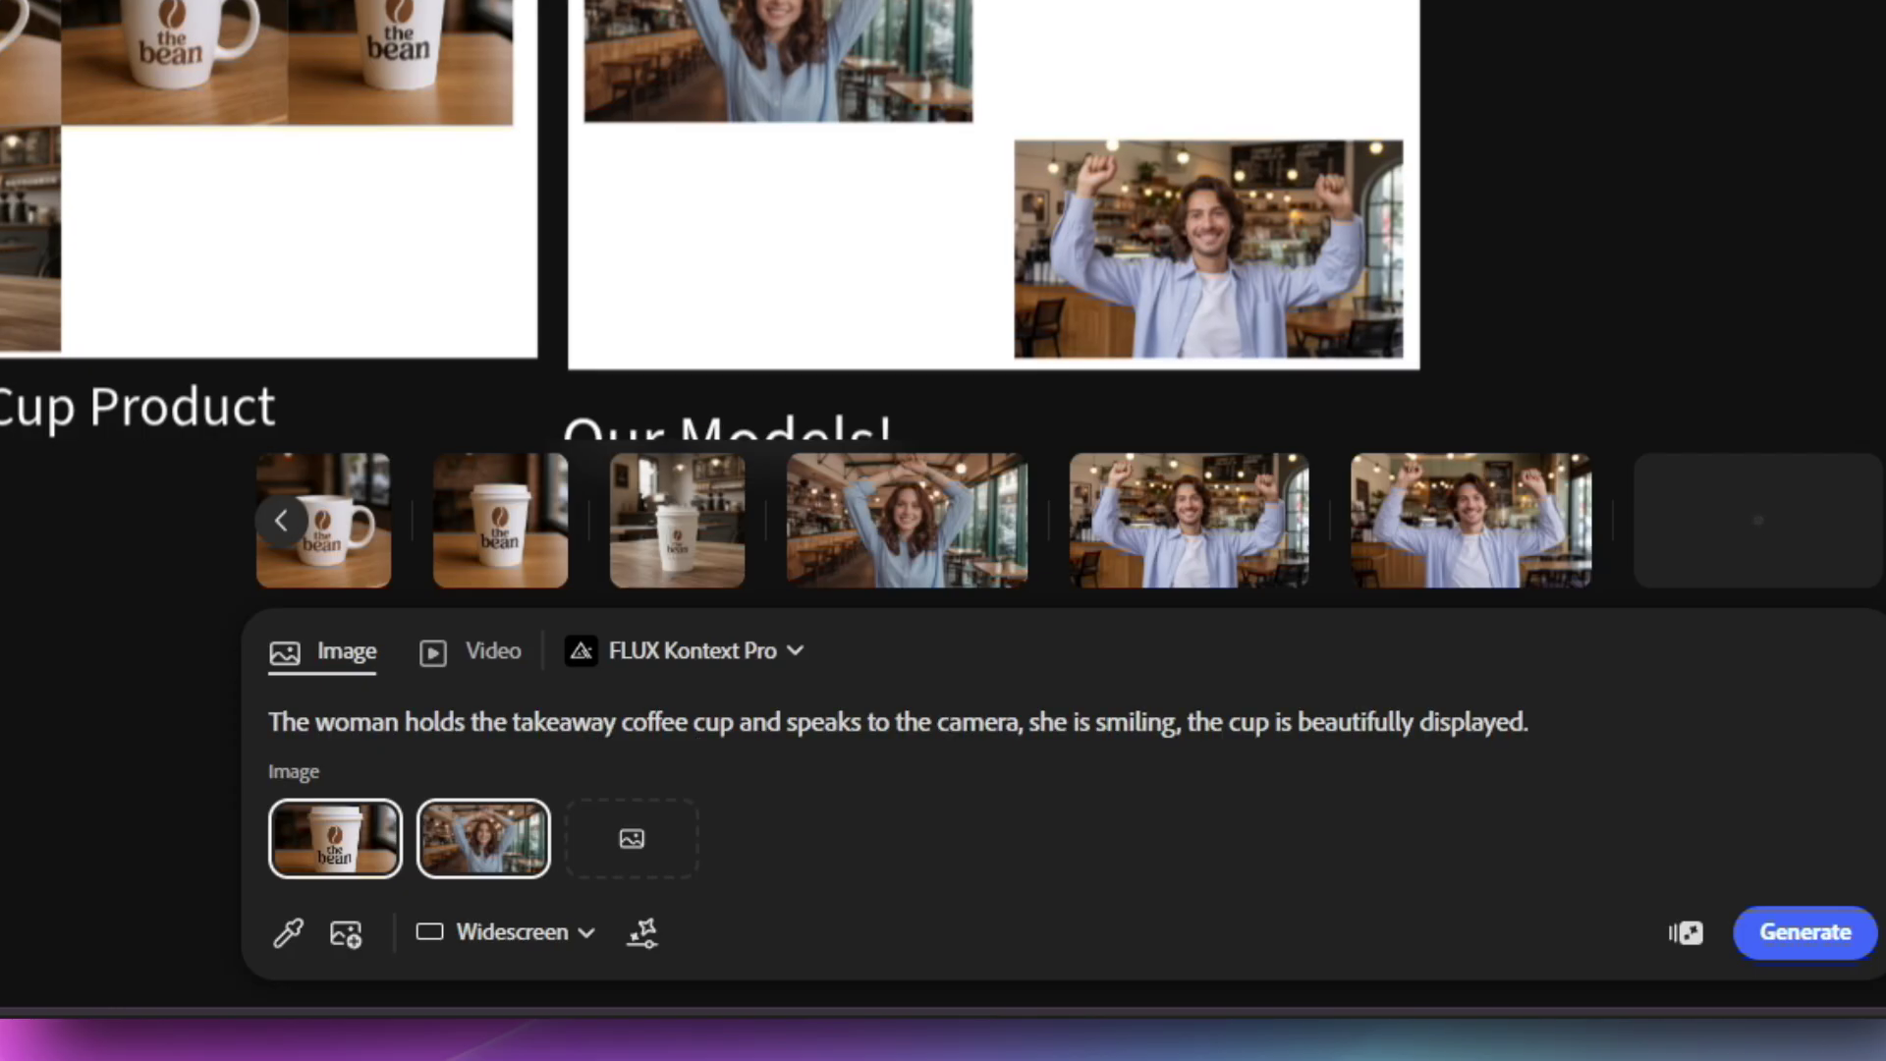
Step: Swap the woman reference for the man photo and select 'woman' in the prompt for replacement
scroll(712, 187, down, 2)
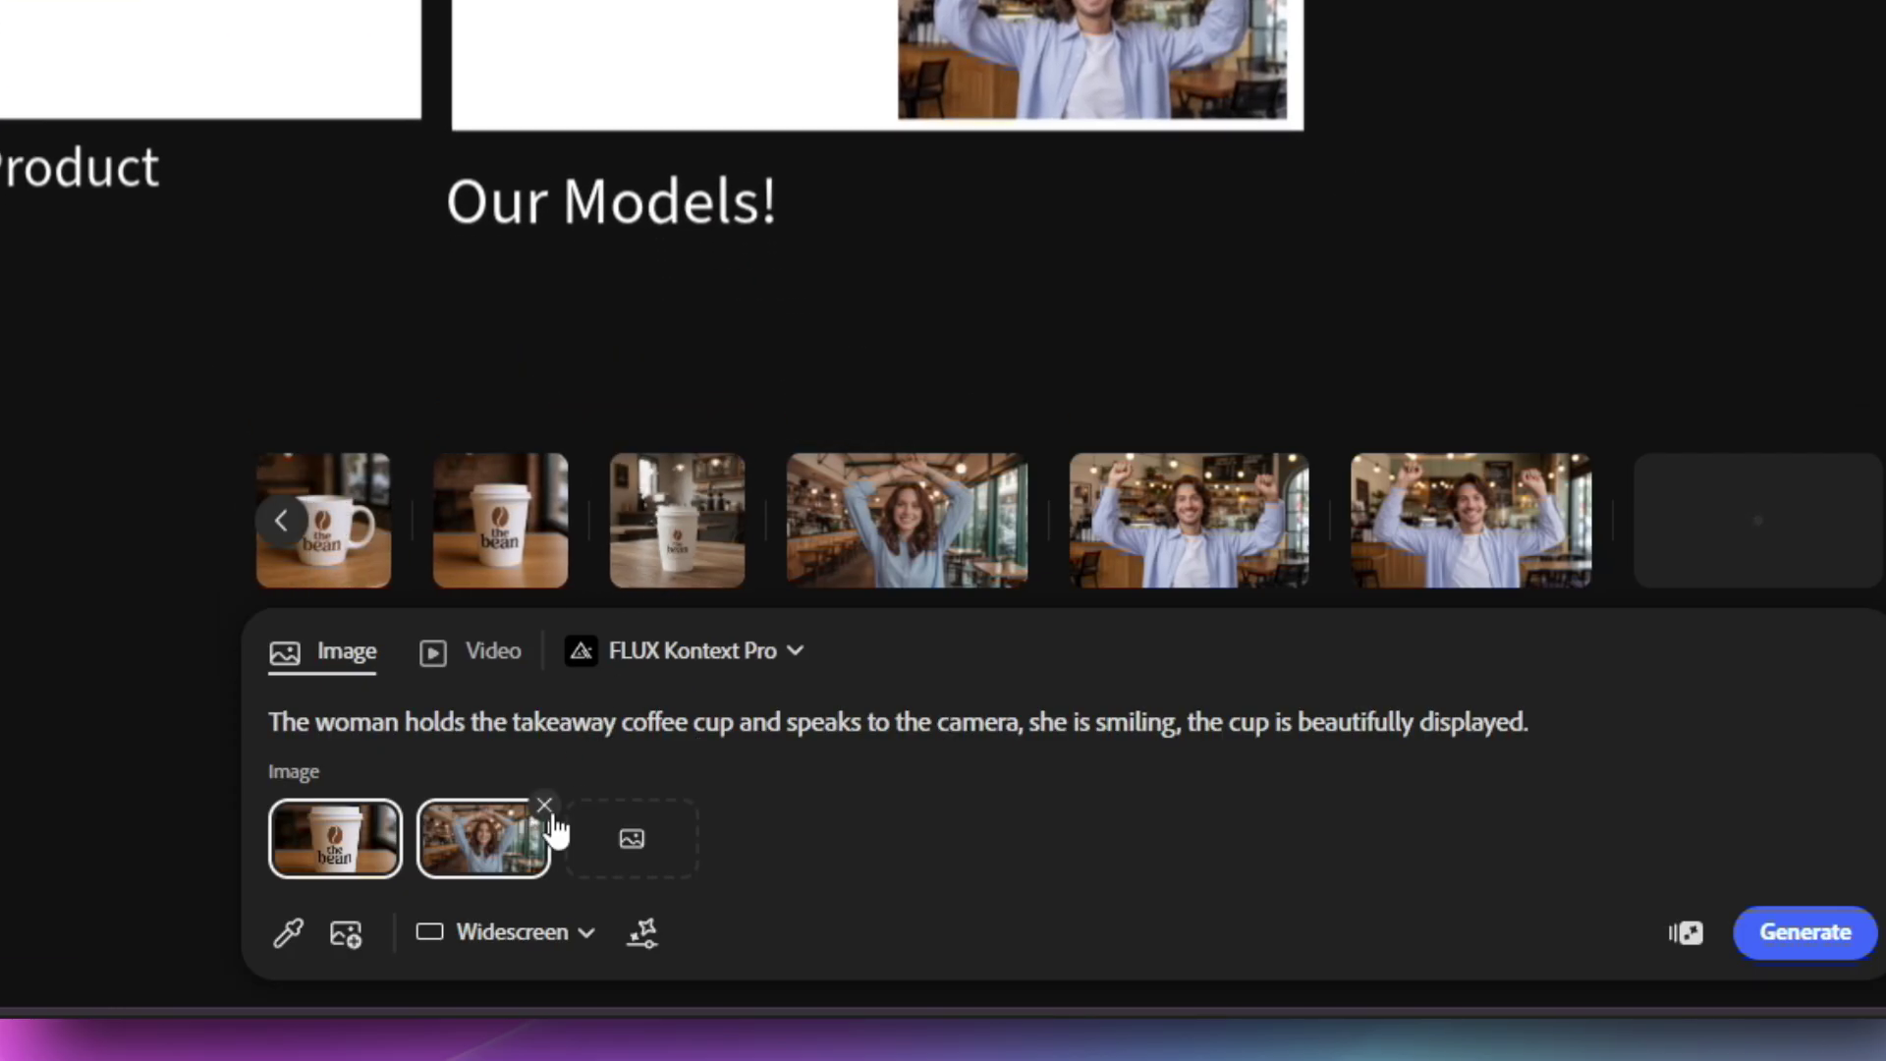
click(546, 808)
click(287, 931)
click(1129, 61)
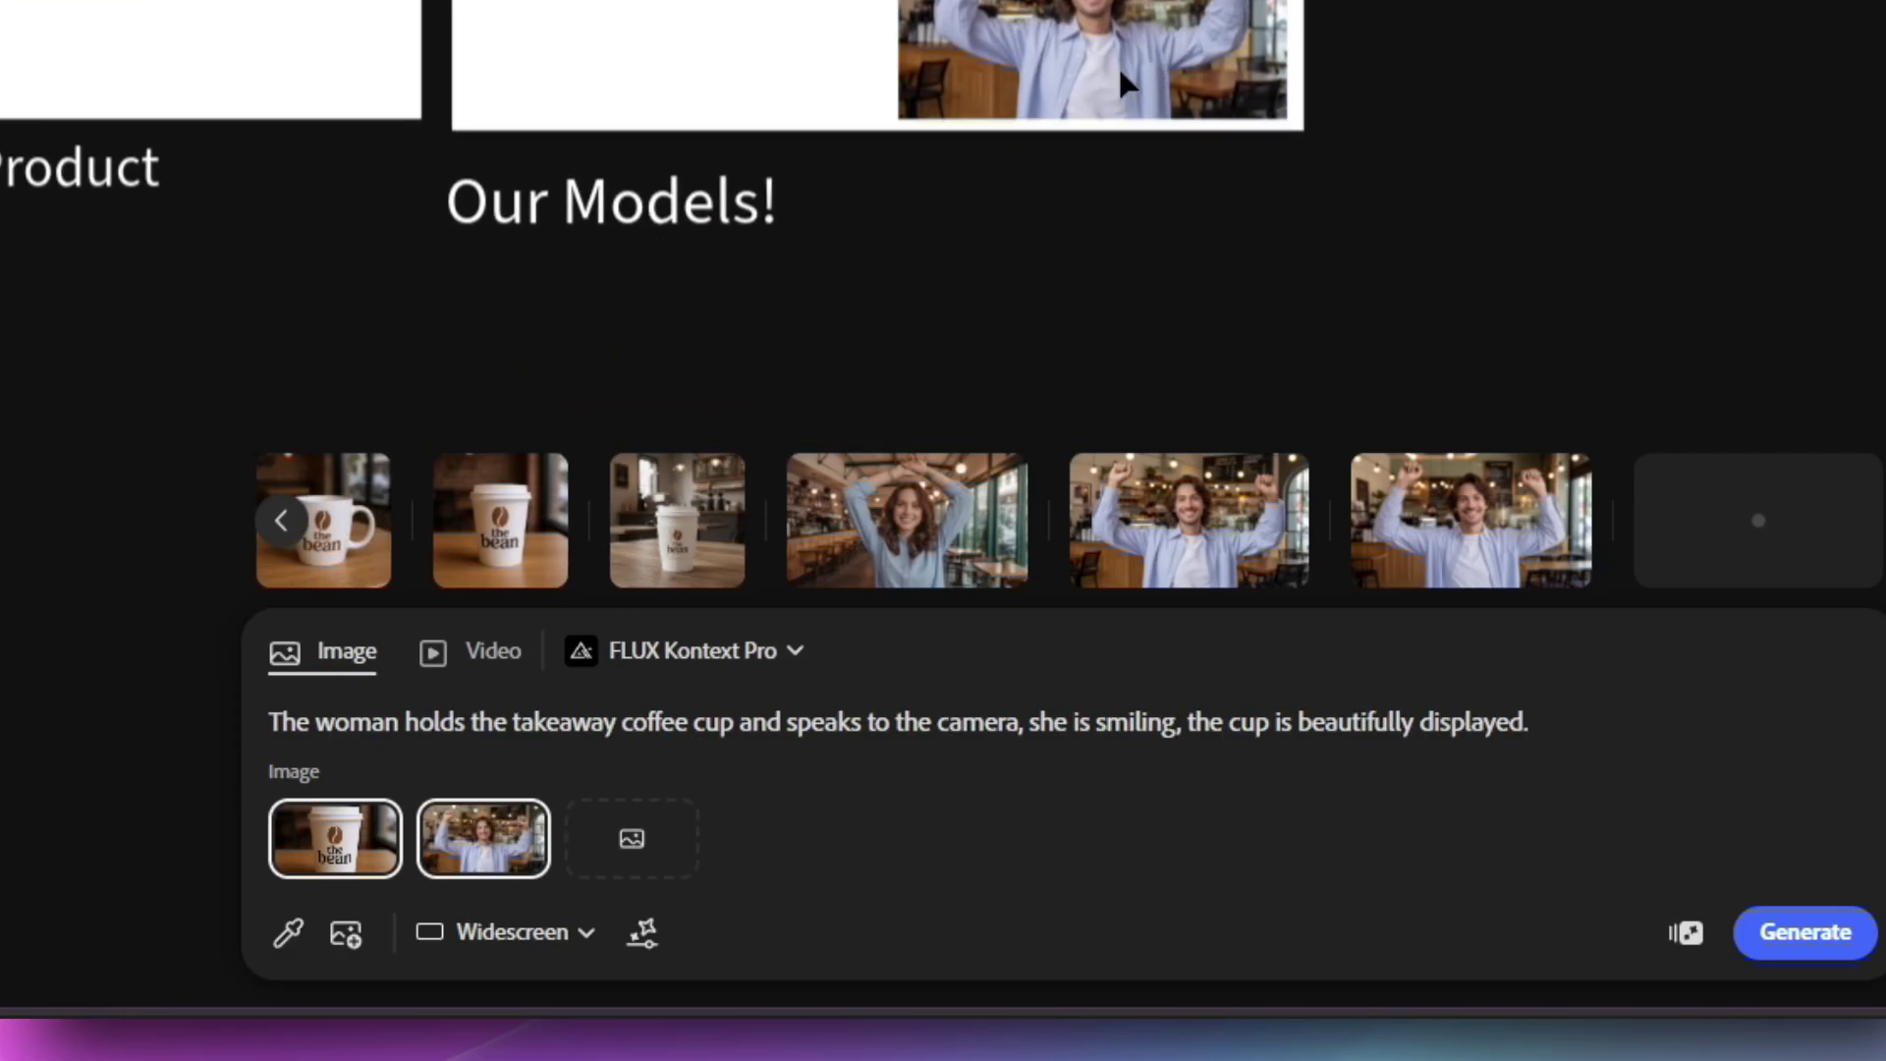
double_click(346, 727)
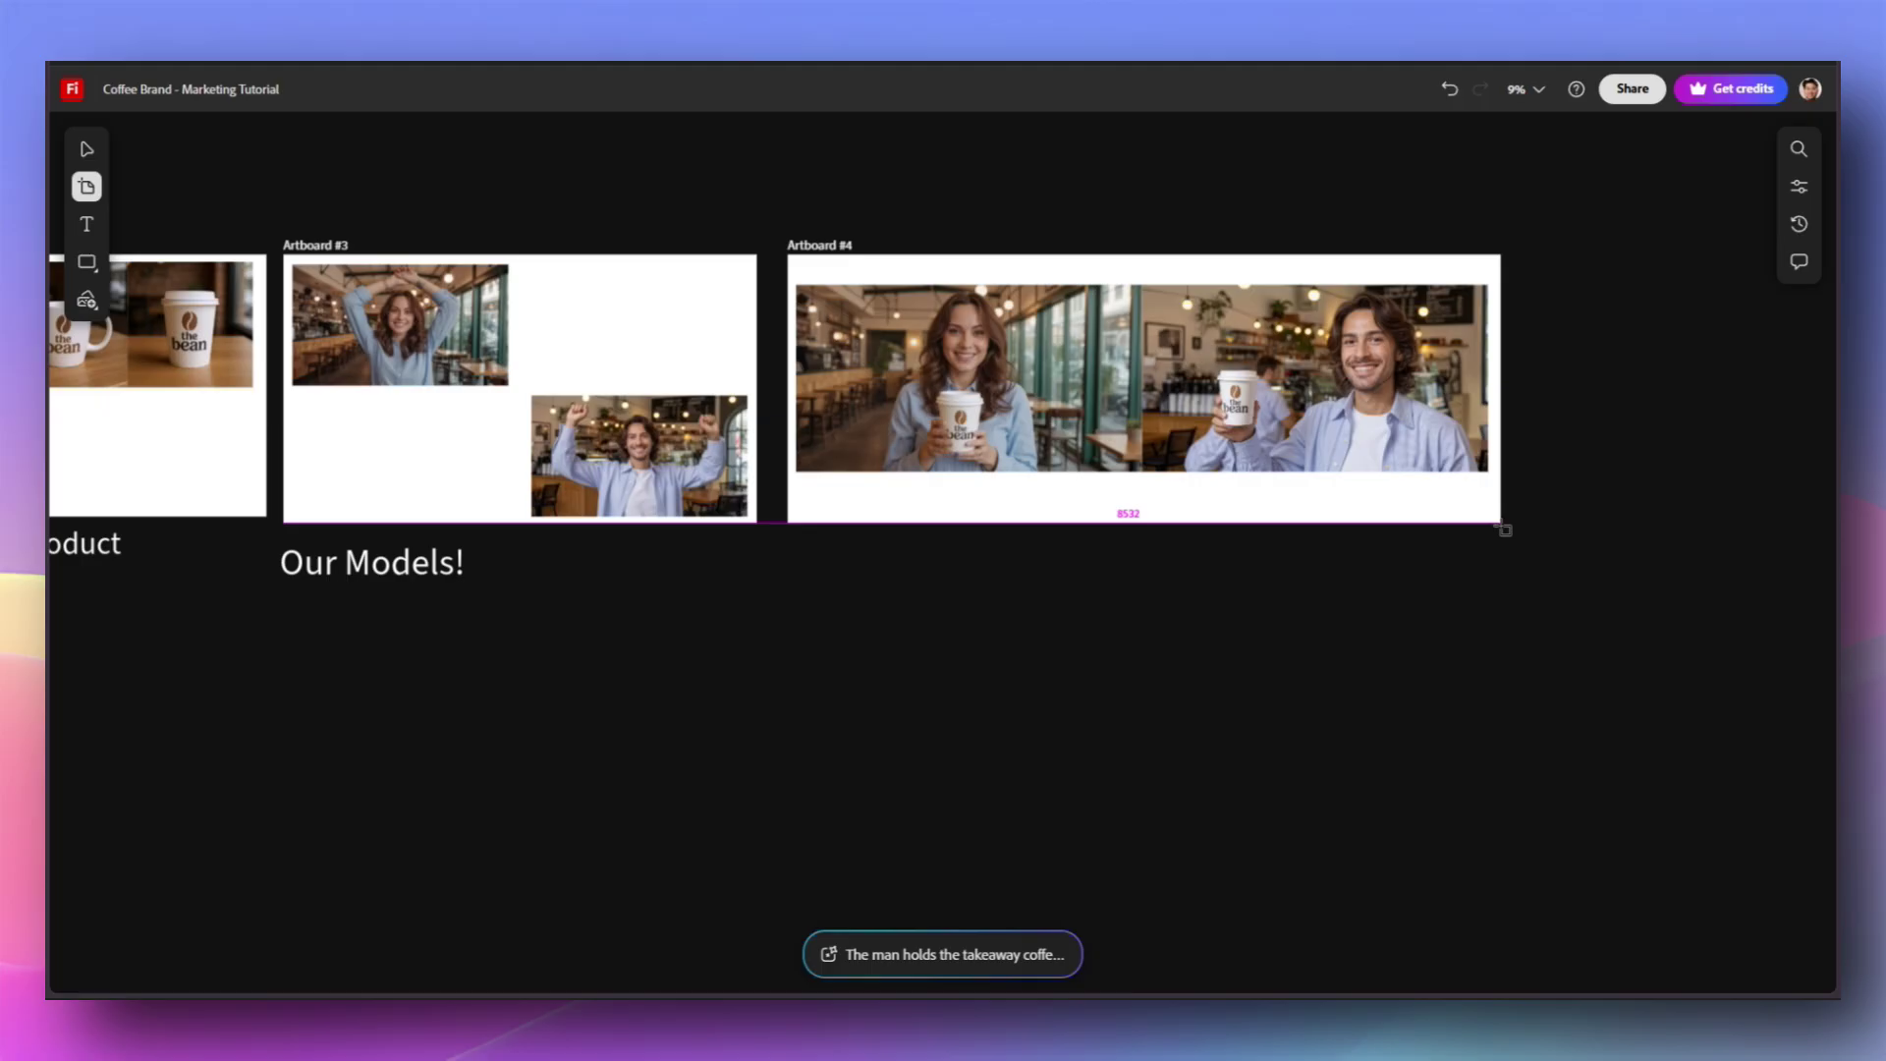
Step: Copy the 'Our Models!' heading under Artboard #4 and retype it as 'Models + Coffee Cup'
click(993, 506)
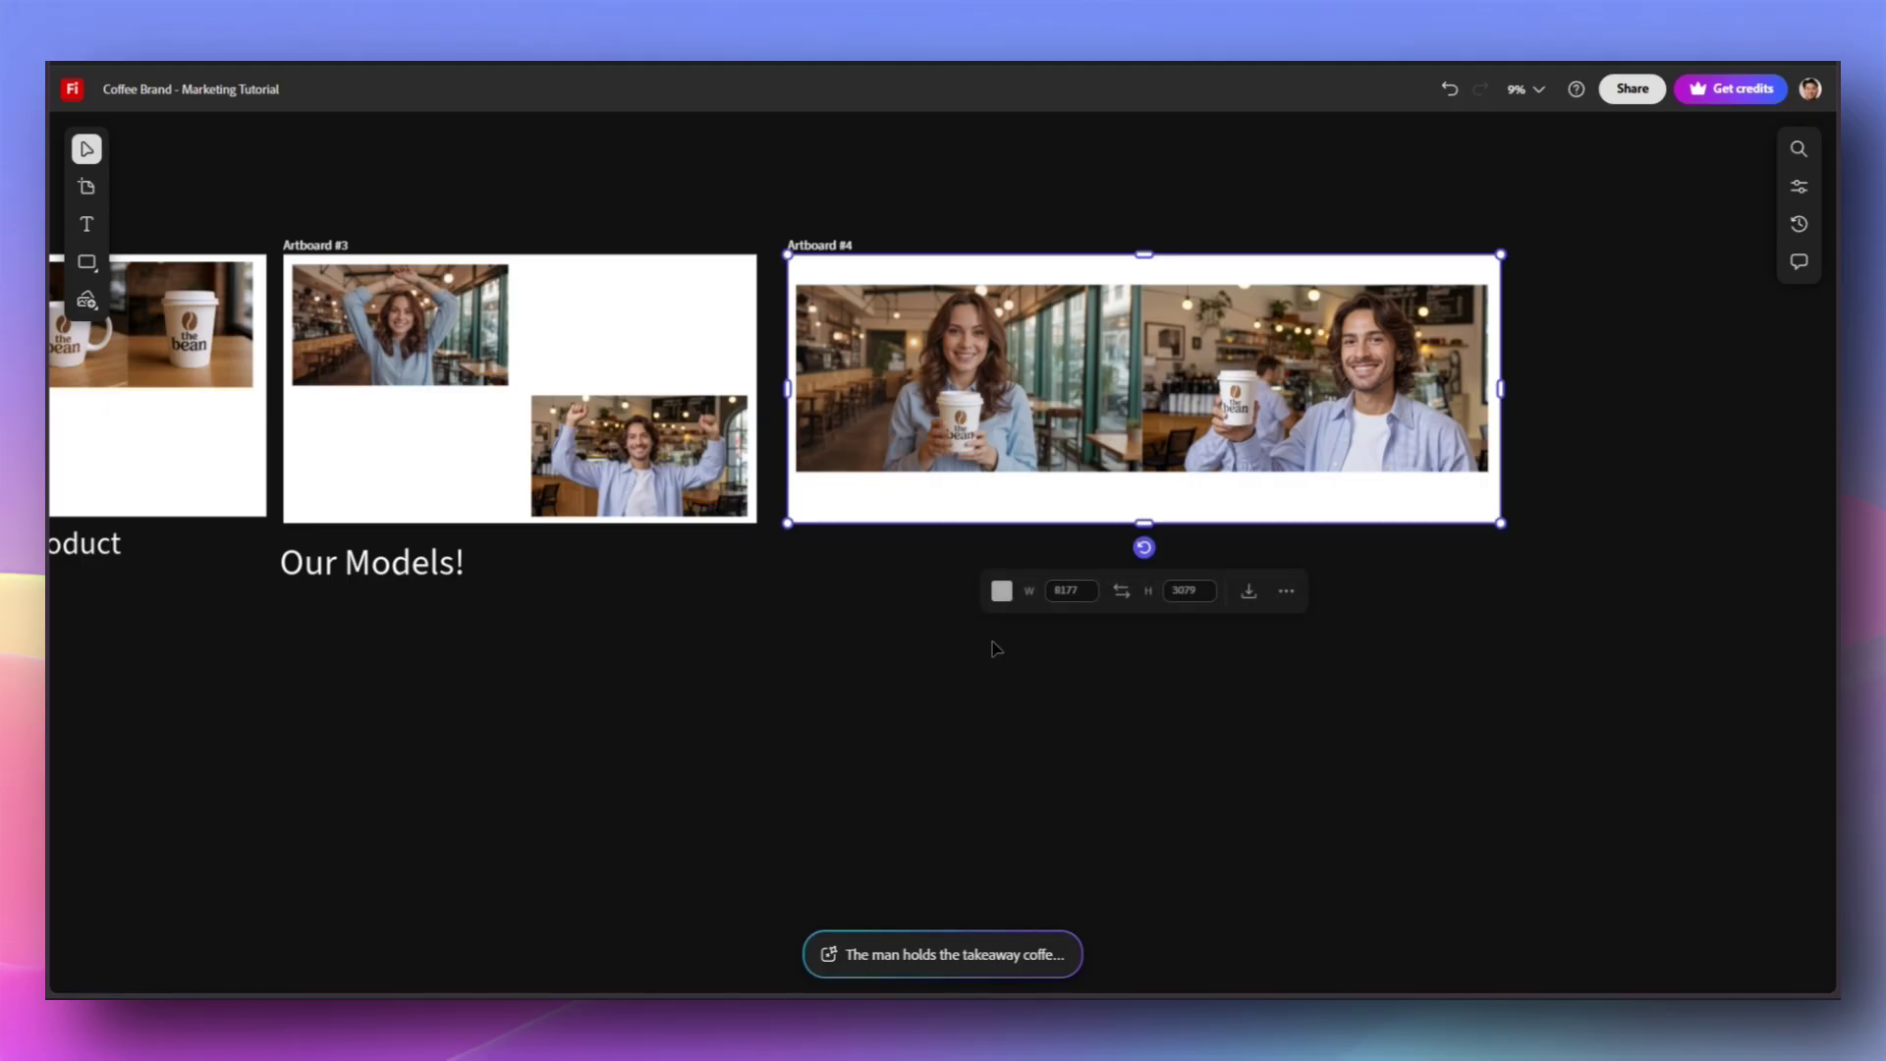
click(799, 636)
click(365, 570)
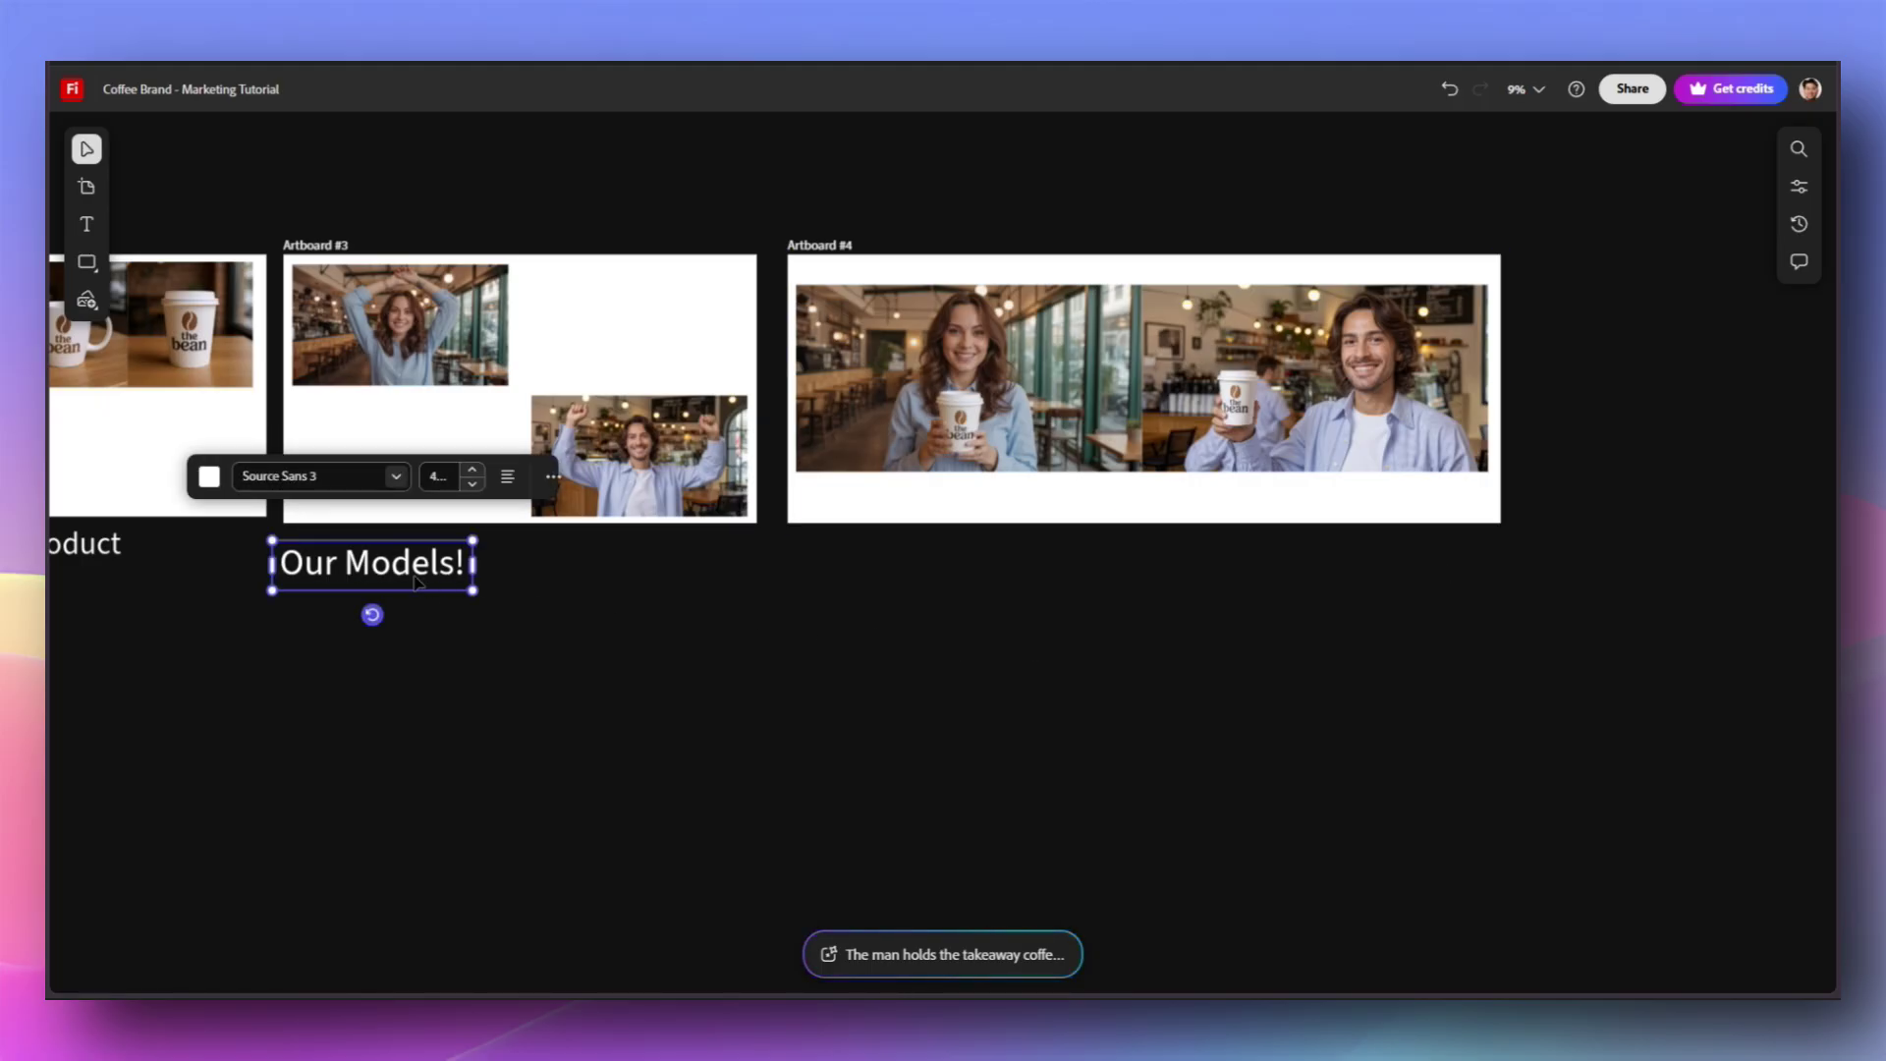
drag(385, 572, 919, 572)
double_click(918, 569)
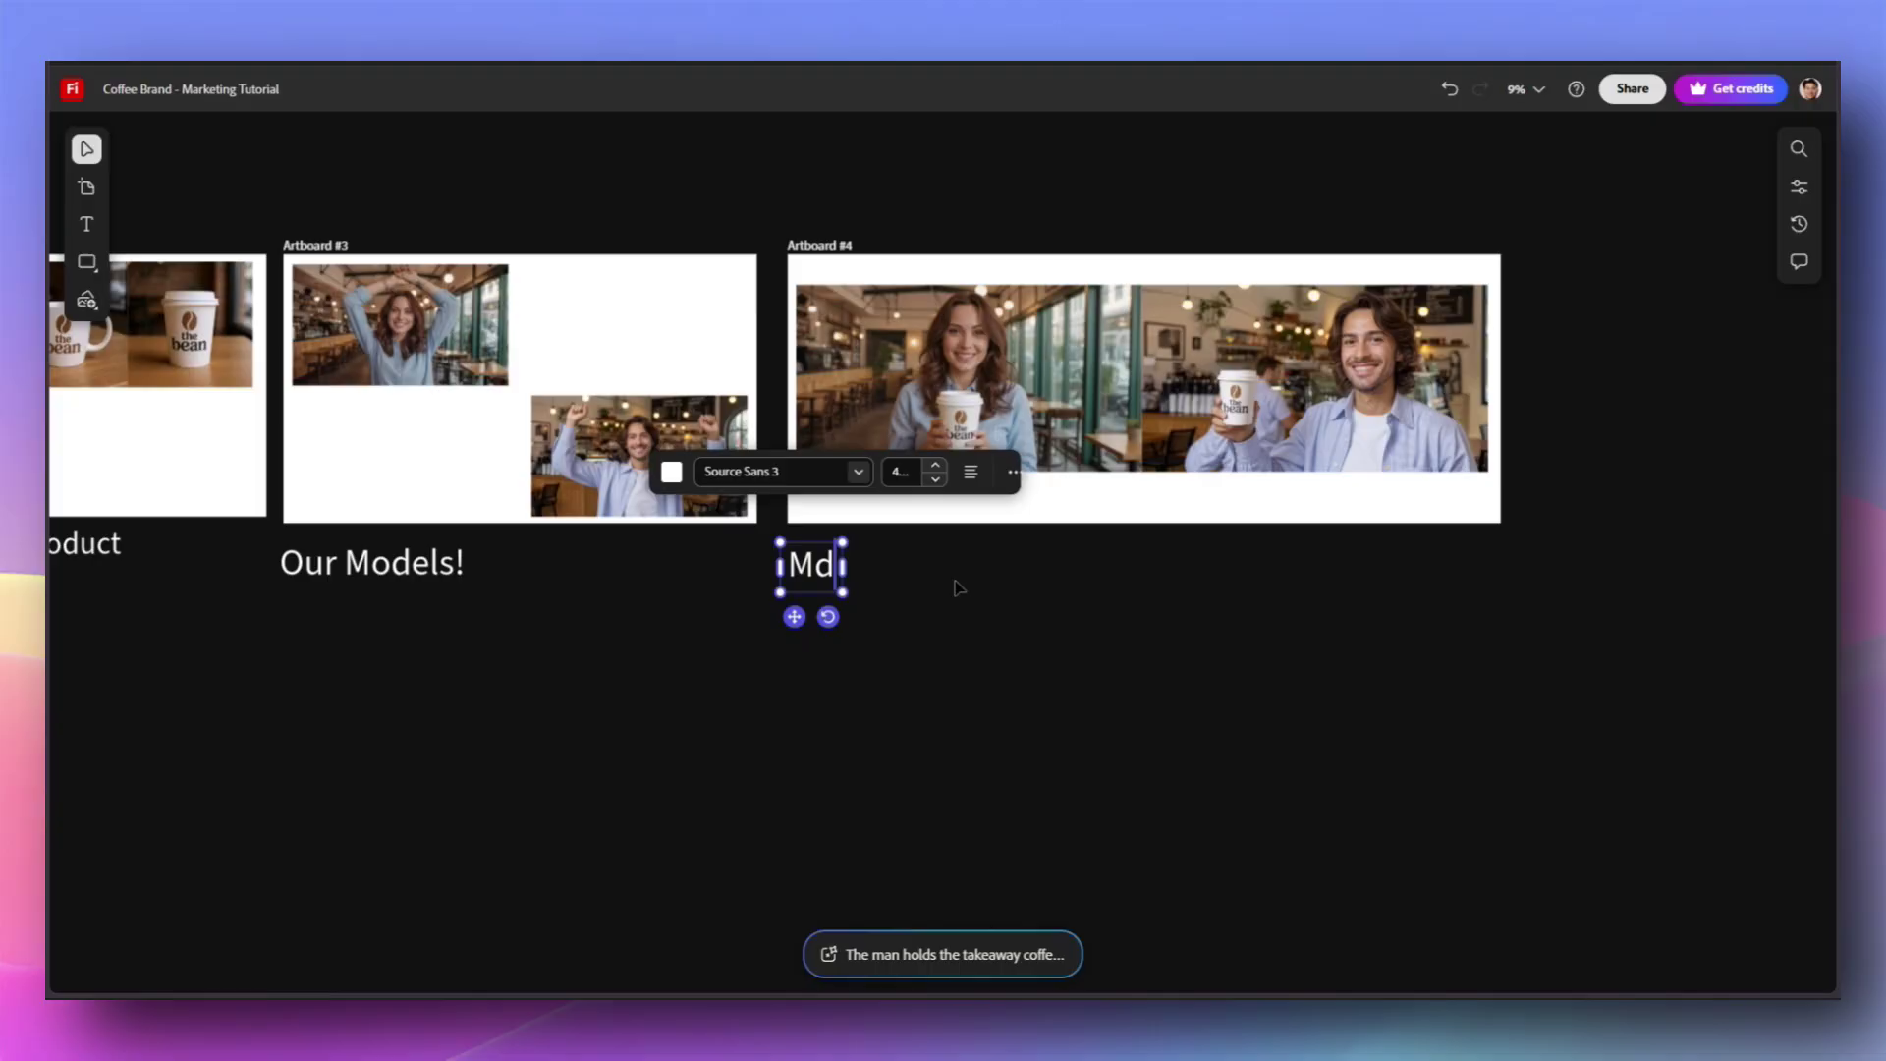
text(ls + Cof)
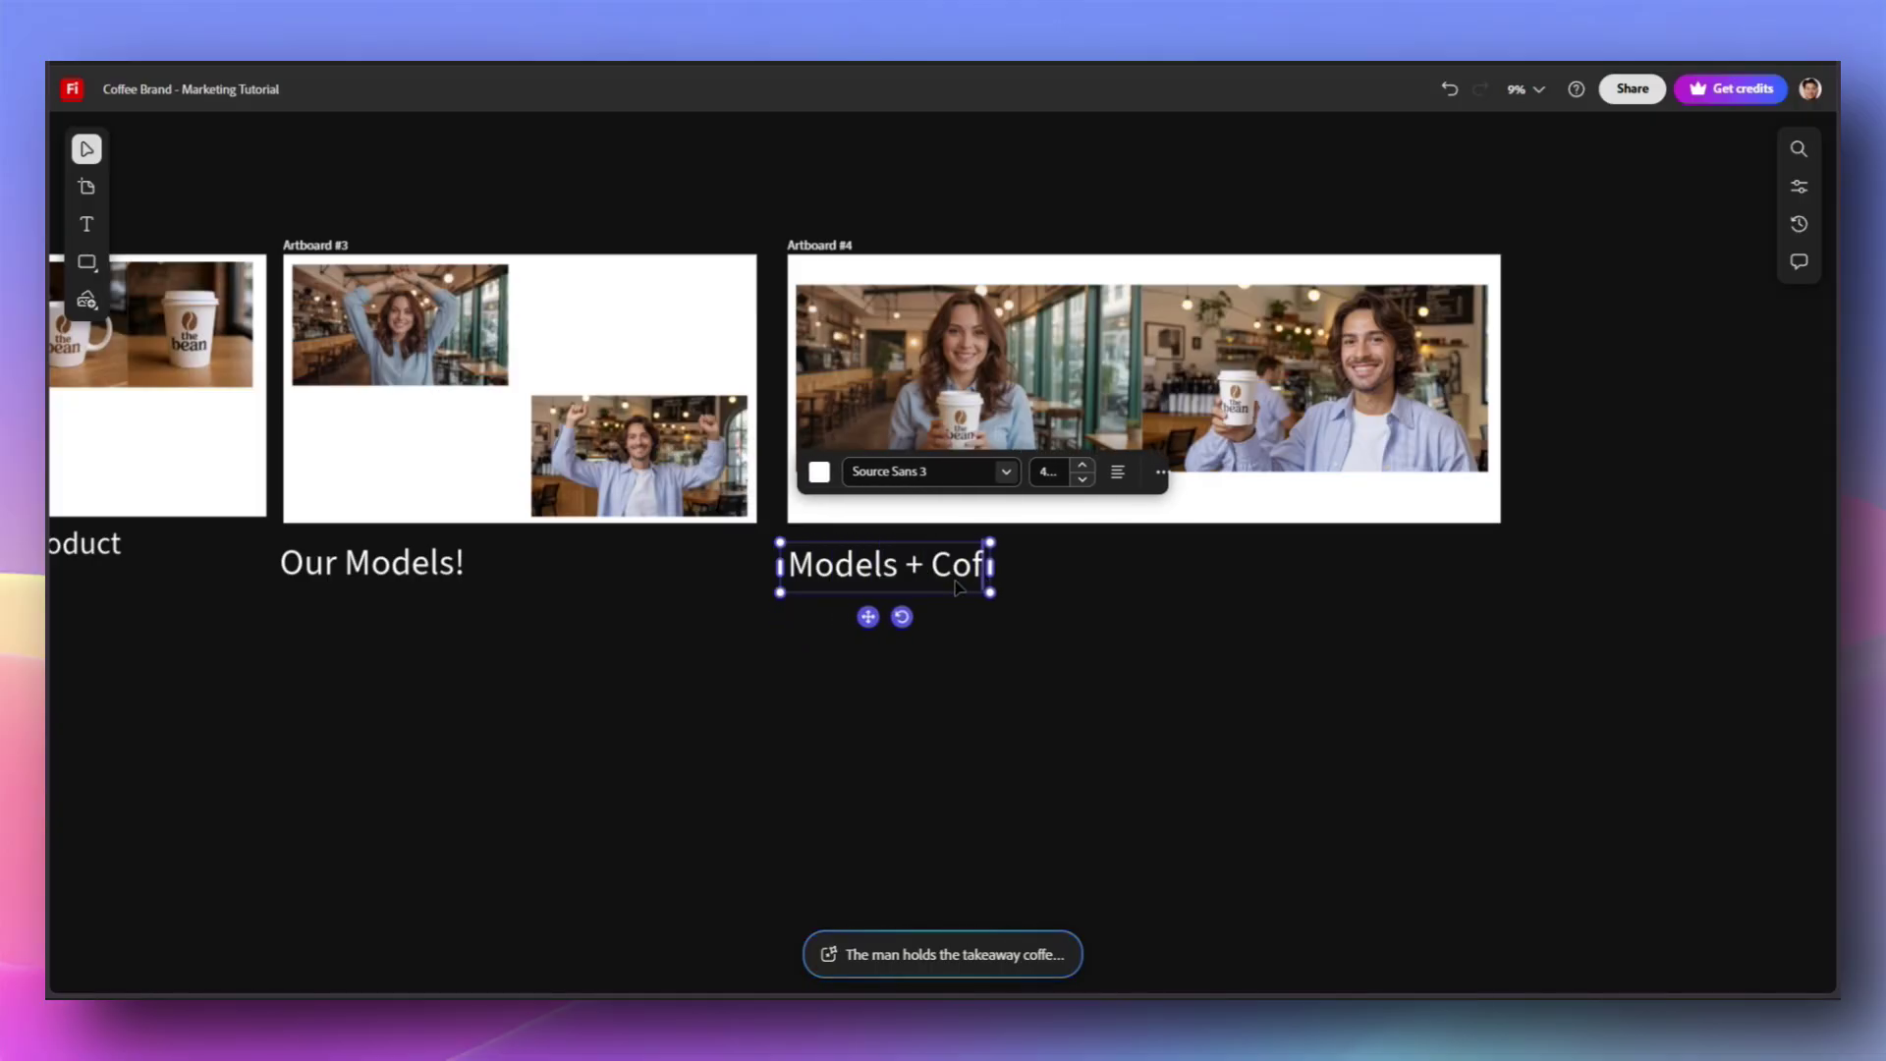
text(fee Cup)
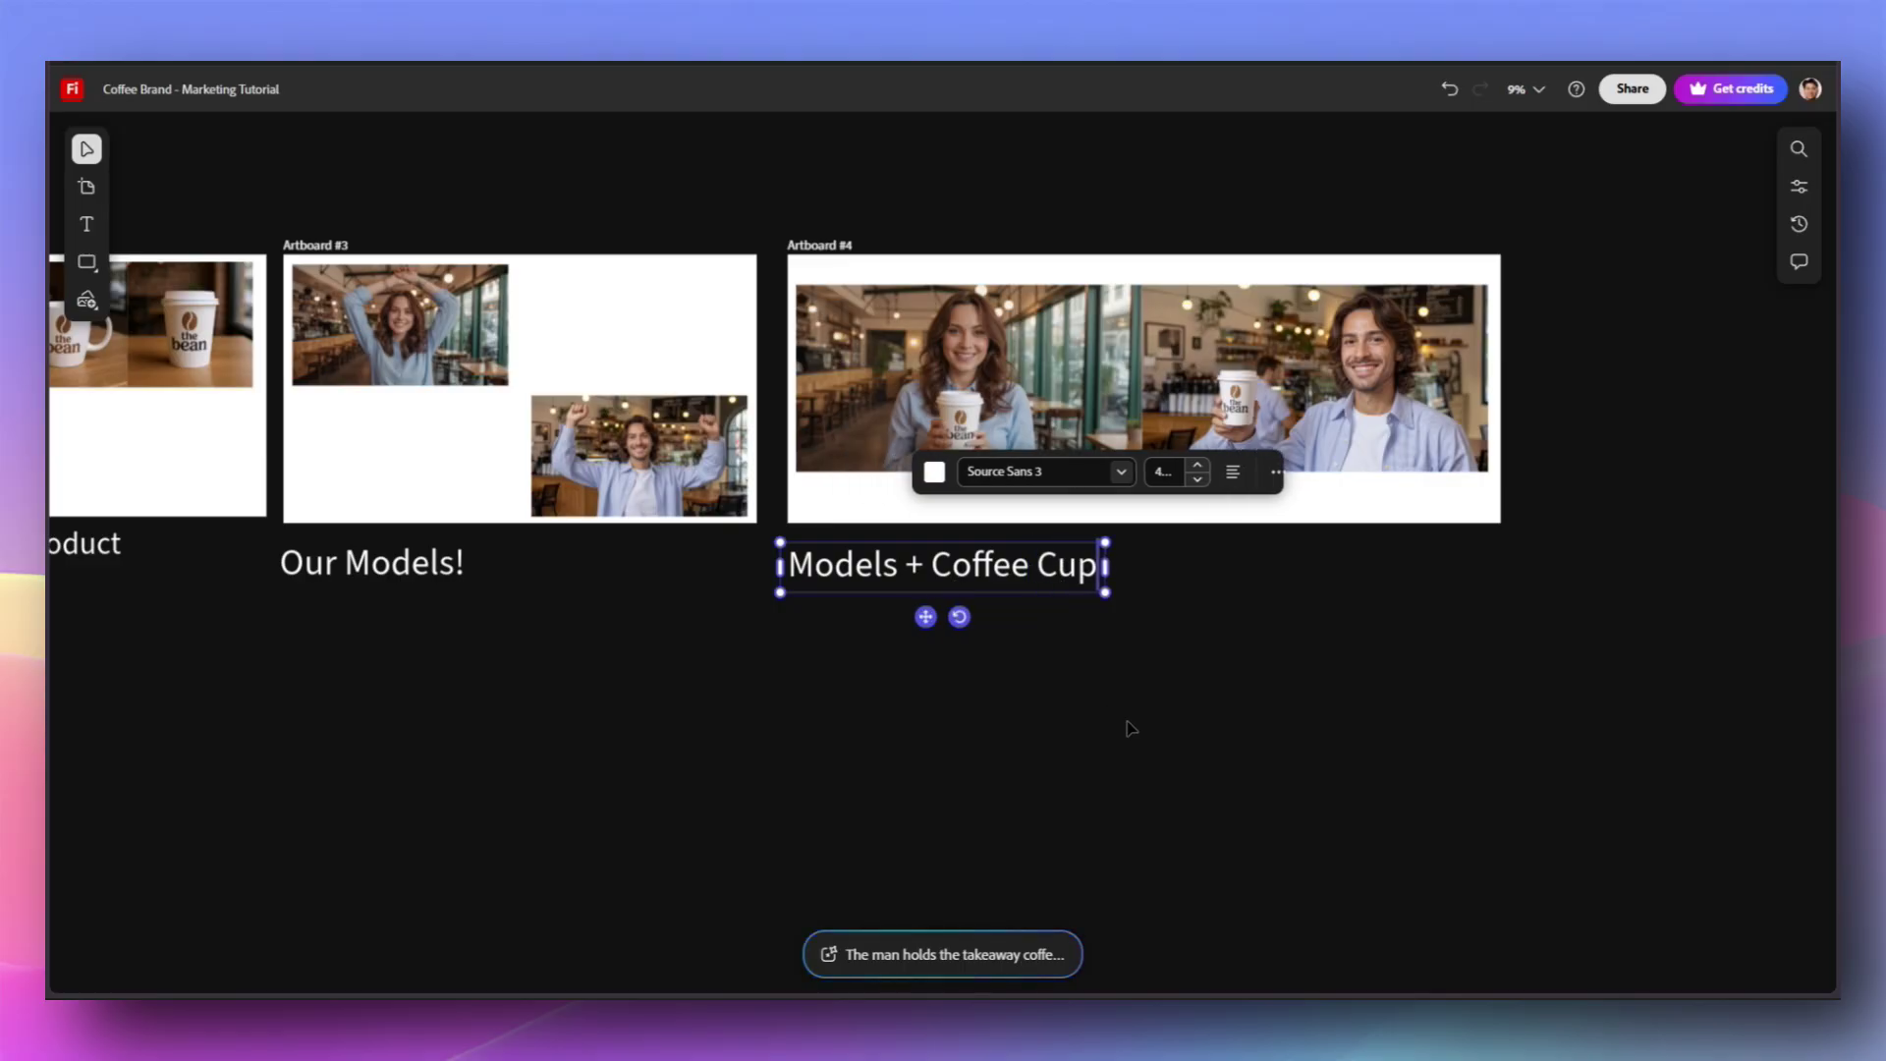
key(Escape)
key(Escape)
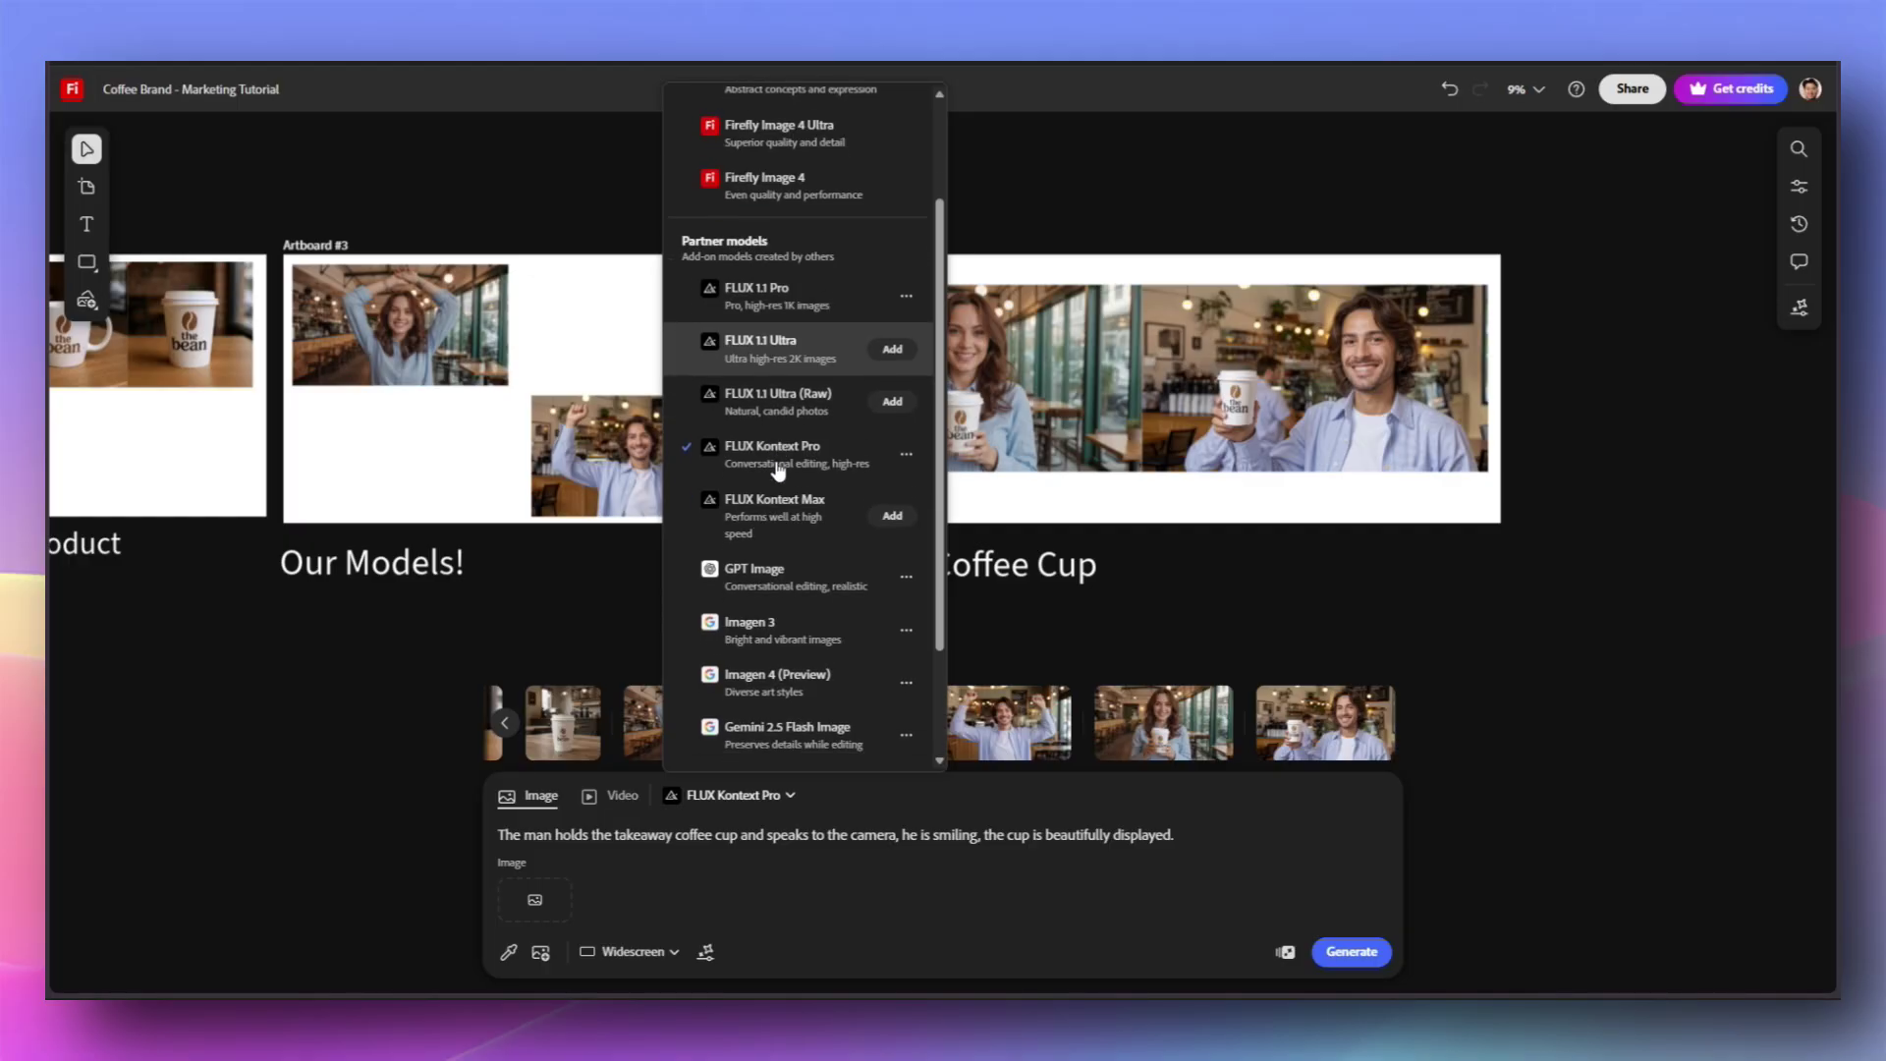
scroll(778, 472, down, 1)
Step: Switch the model to Gemini 2.5 Flash Image and use the man's photo as reference
click(790, 663)
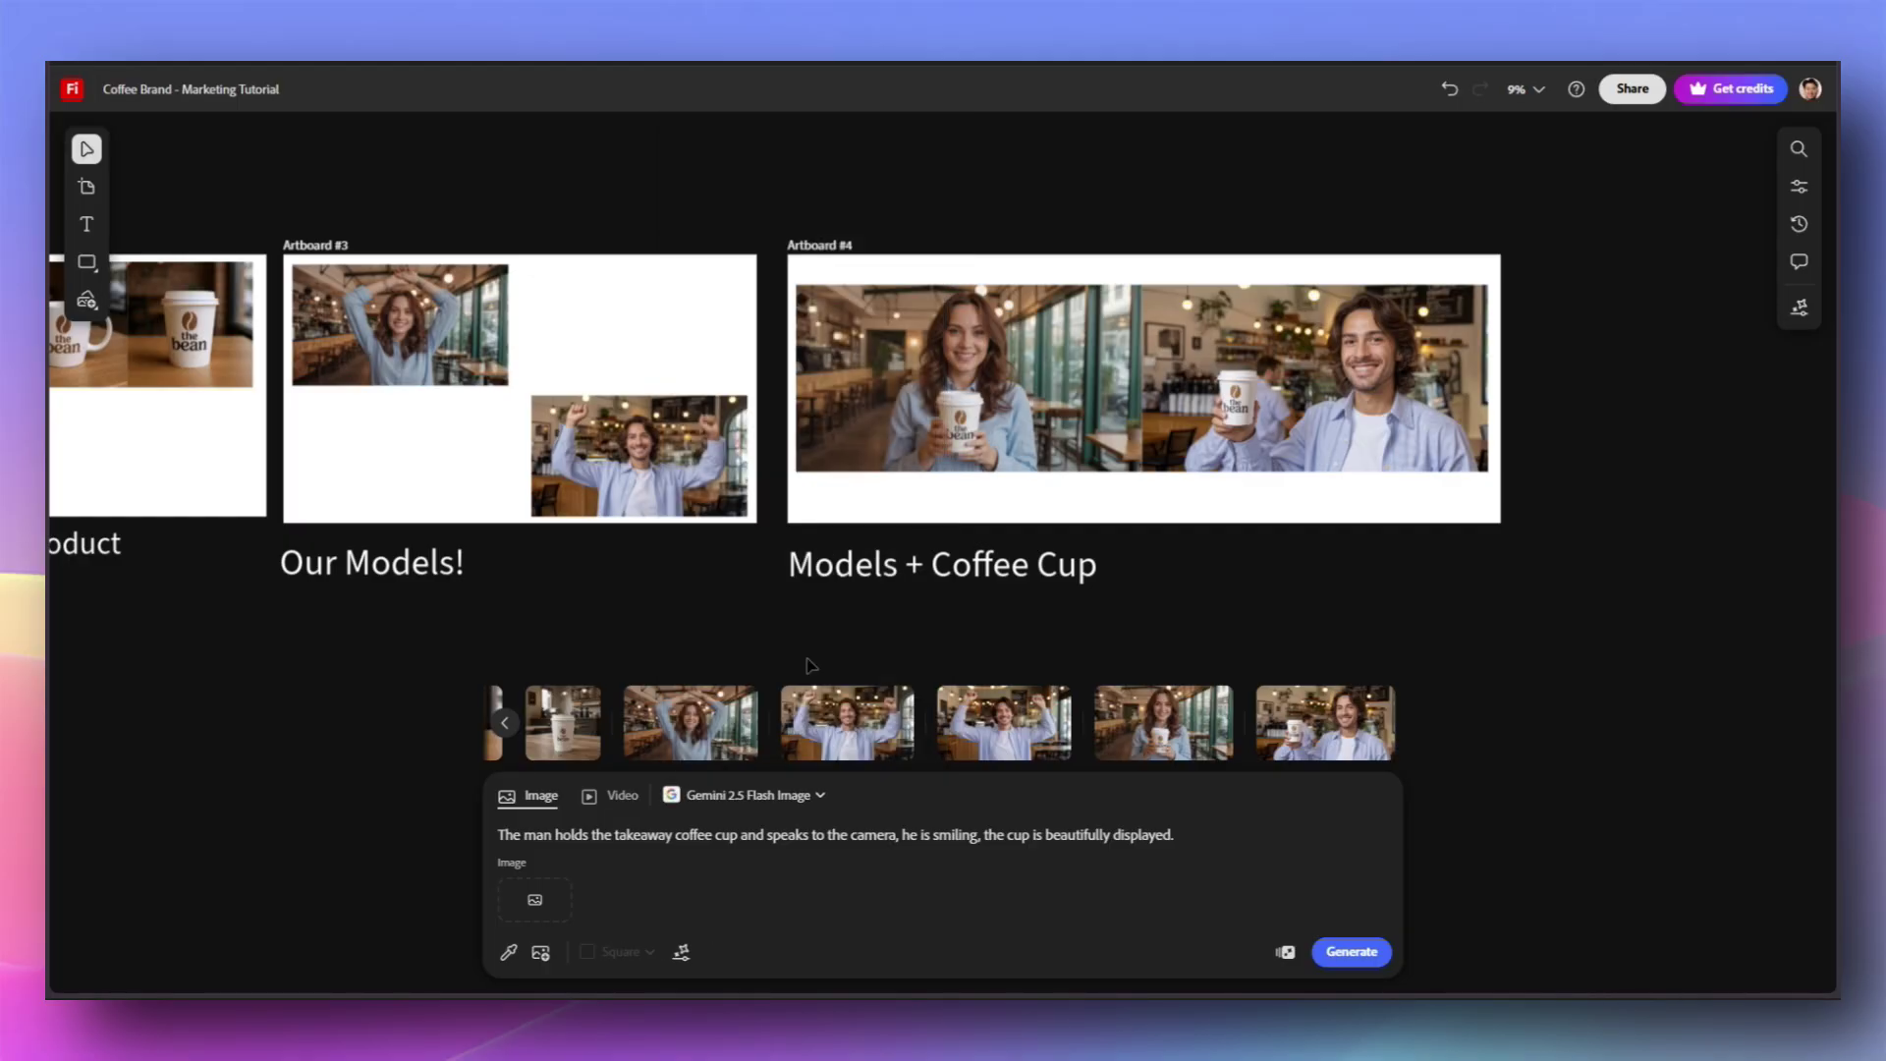
click(545, 912)
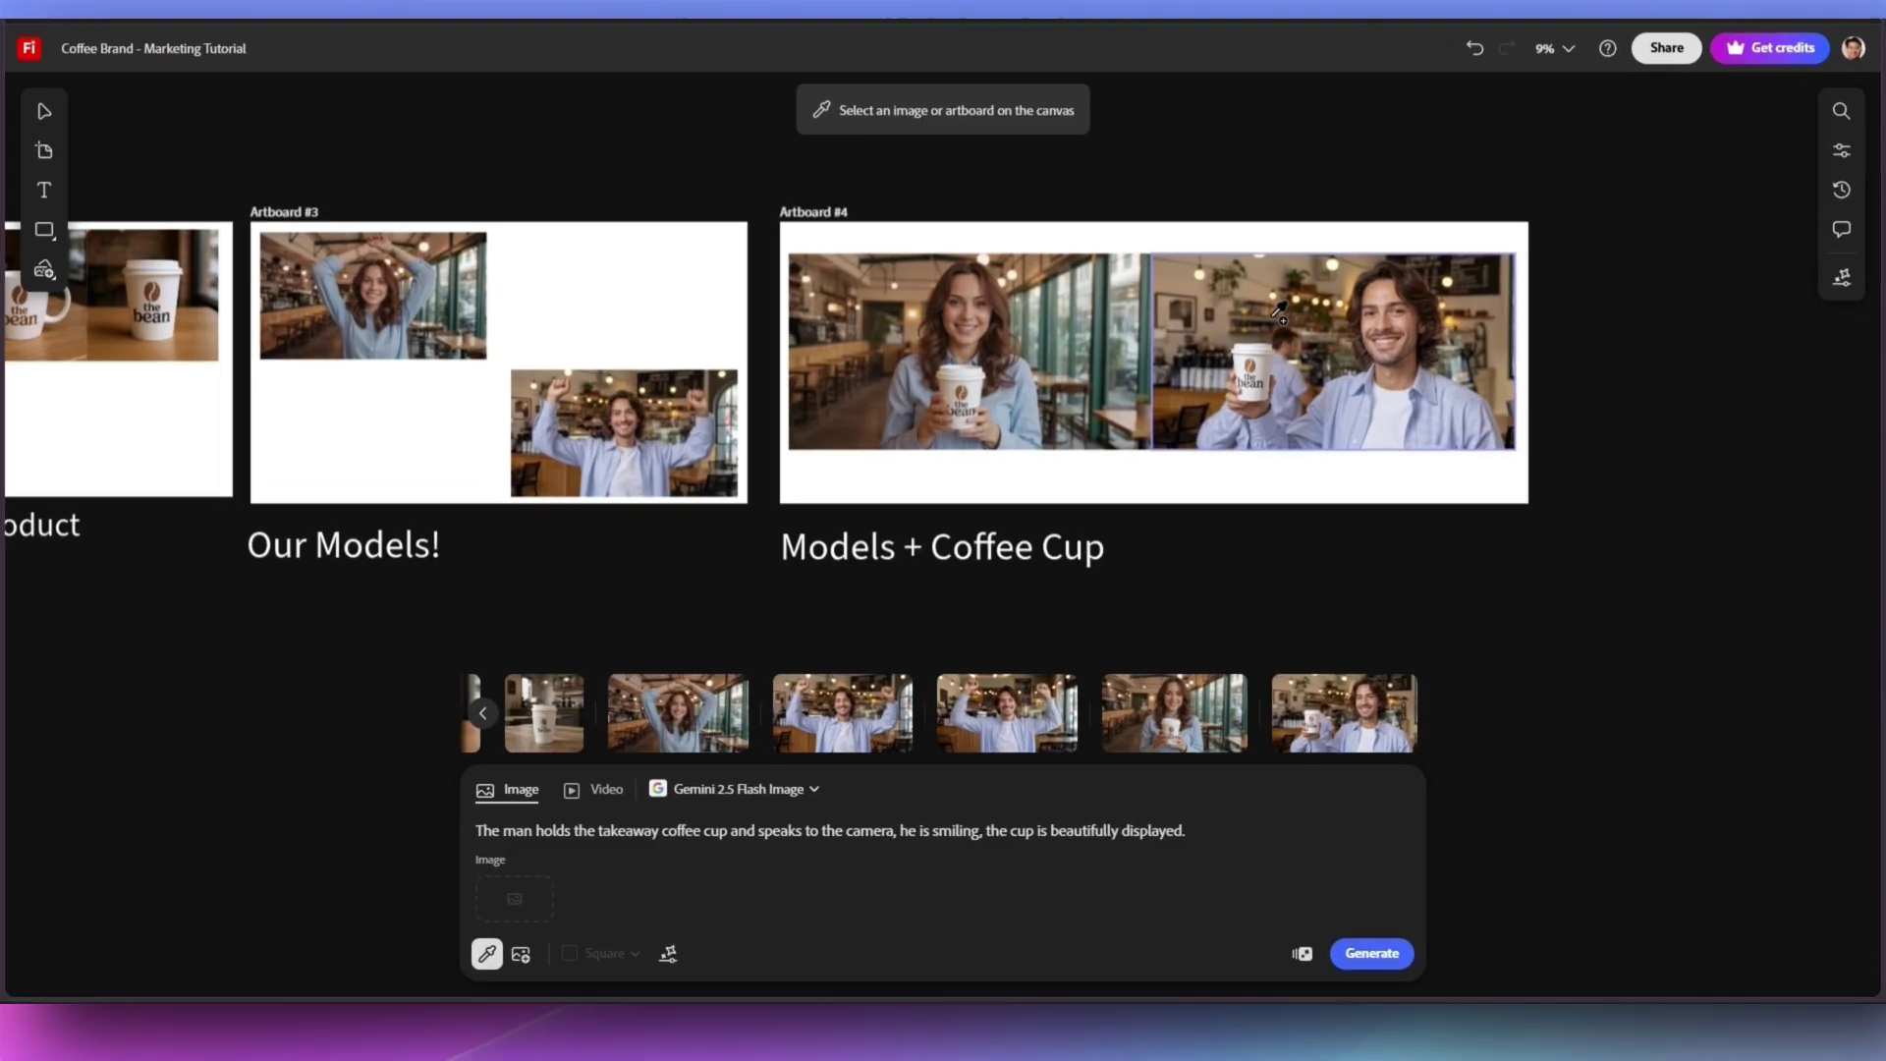
click(1254, 351)
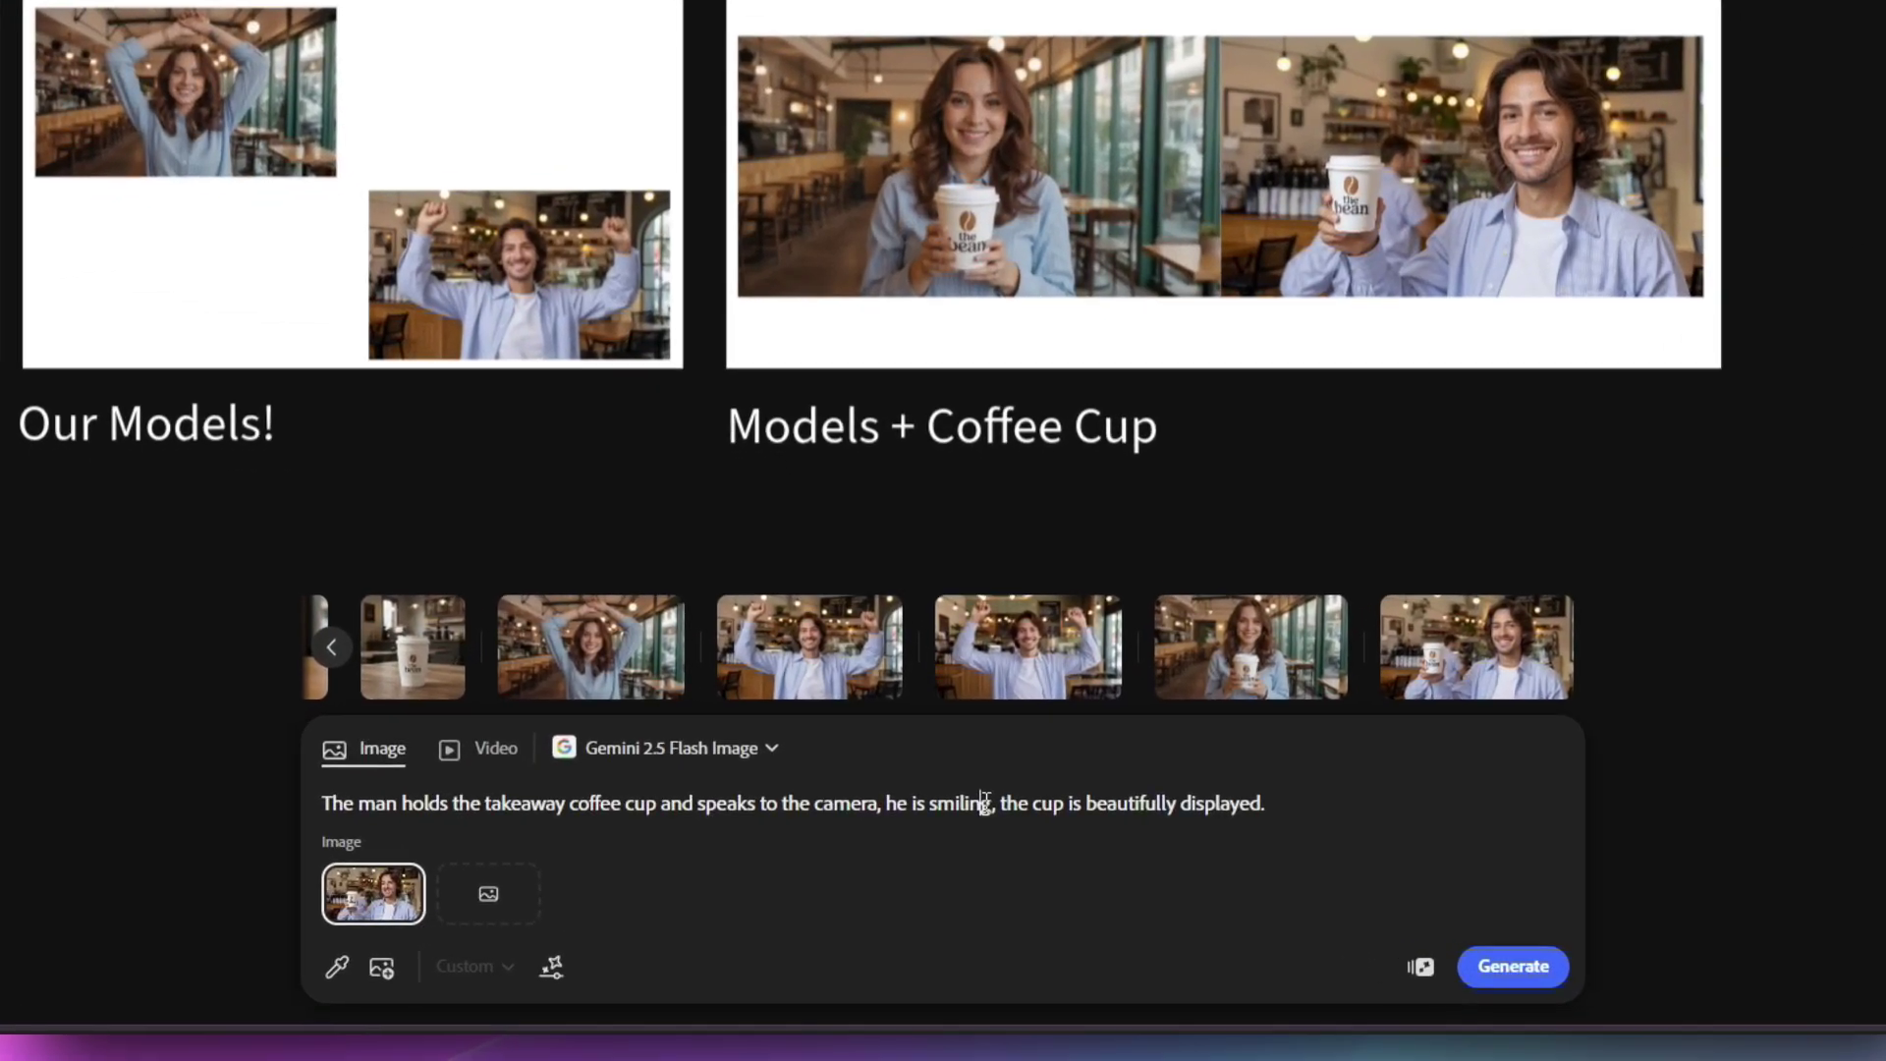
Step: Replace the prompt with an edit request: woman in a red shirt, man in white
triple_click(979, 823)
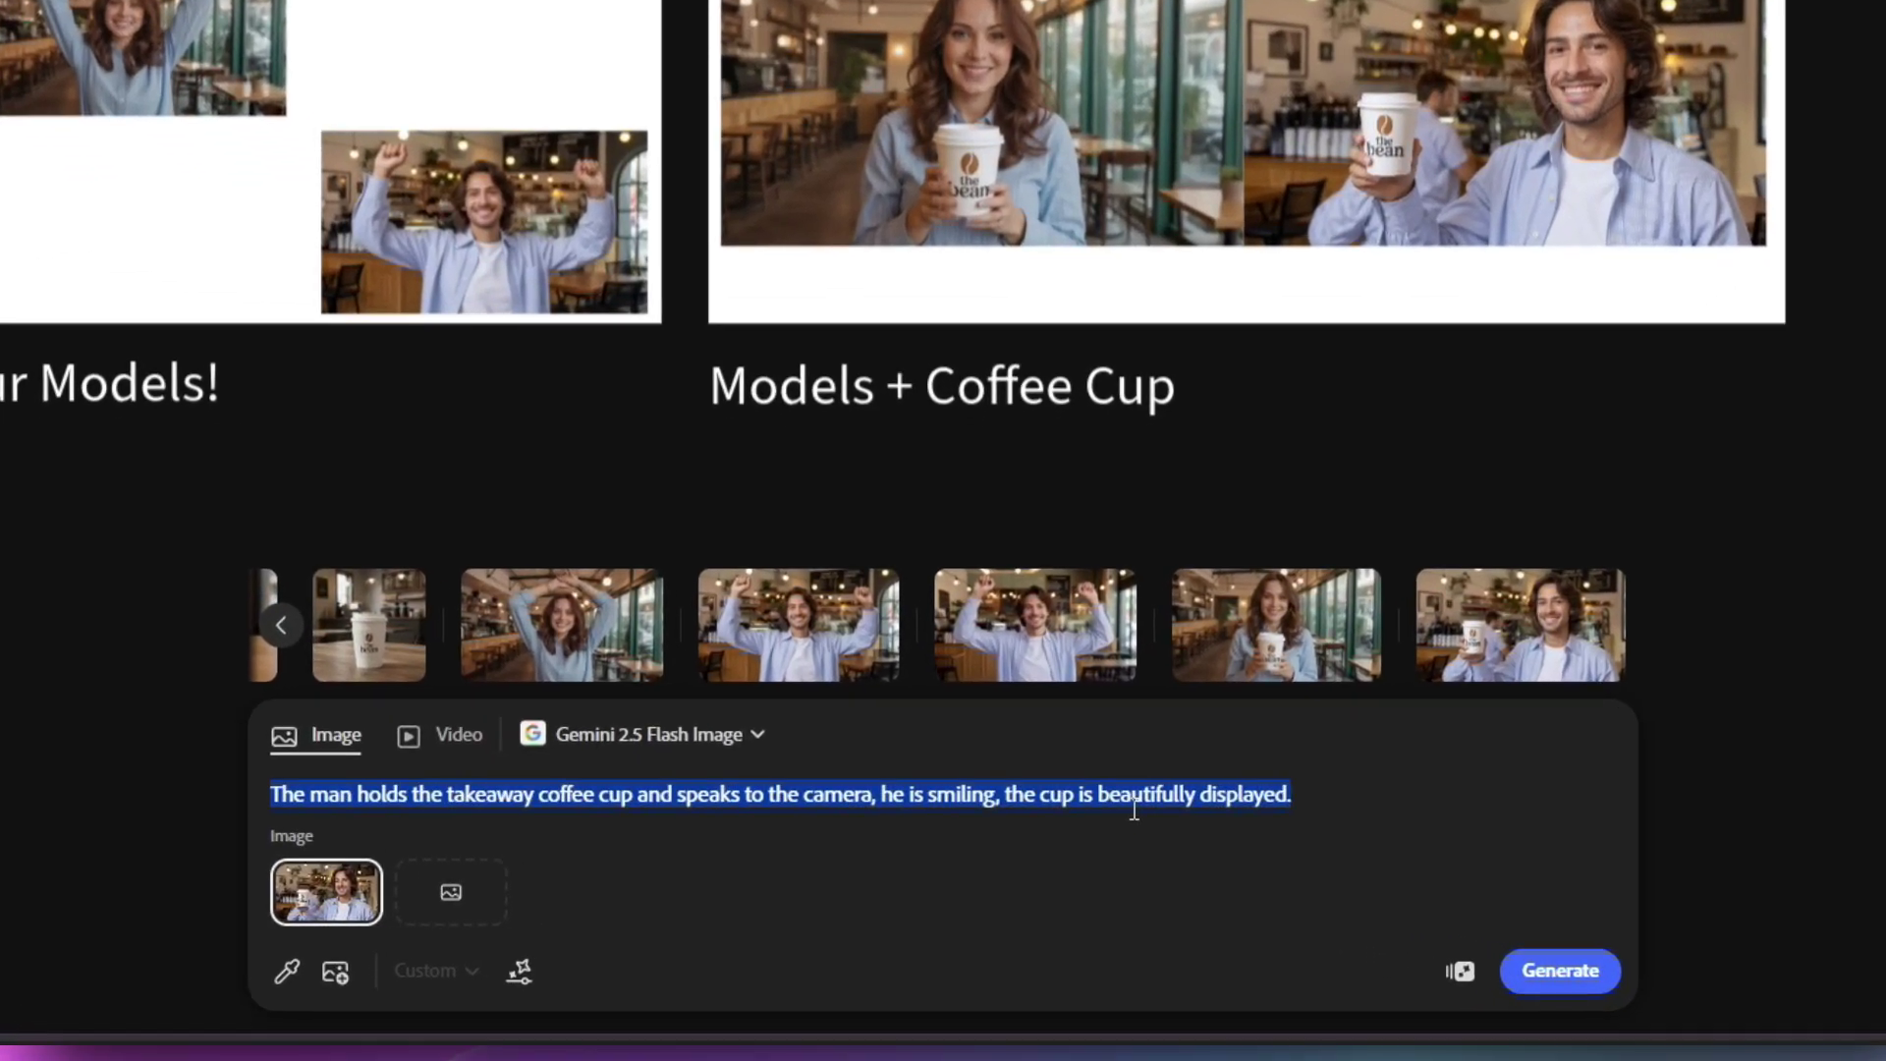
scroll(1547, 79, up, 5)
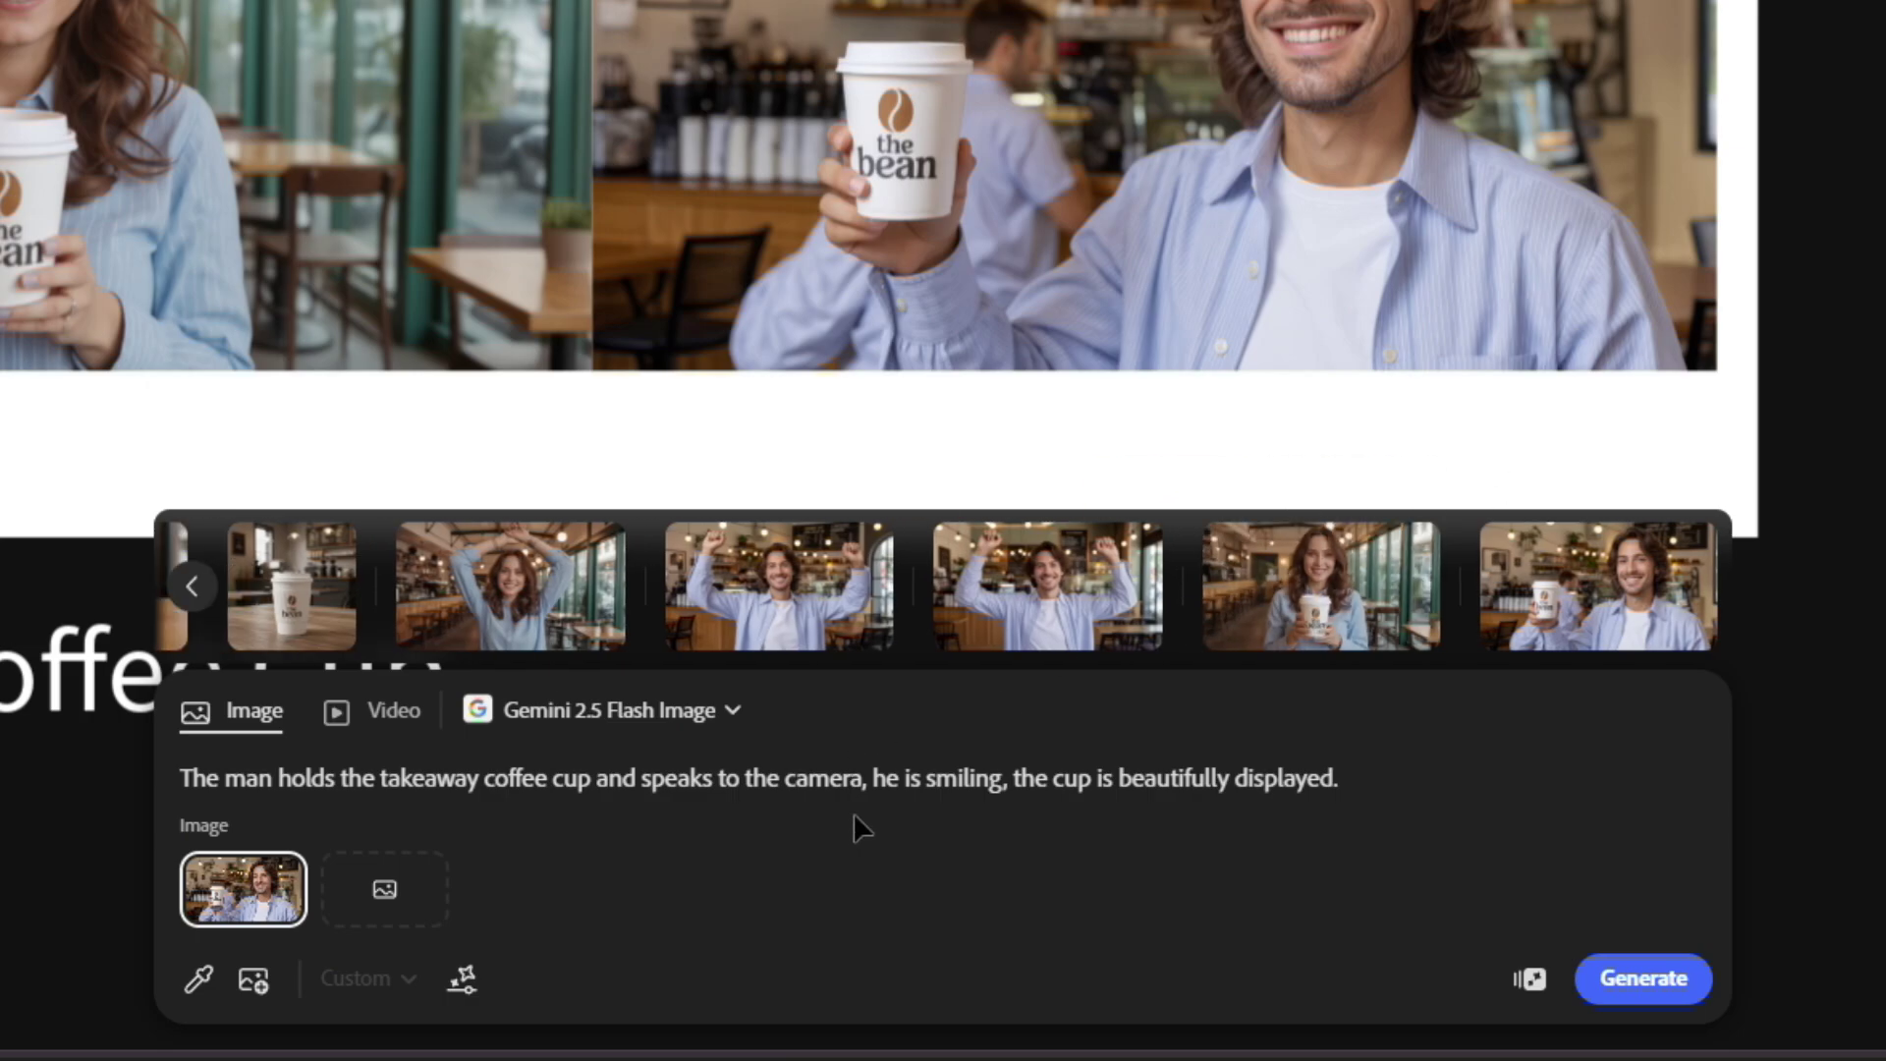
triple_click(874, 794)
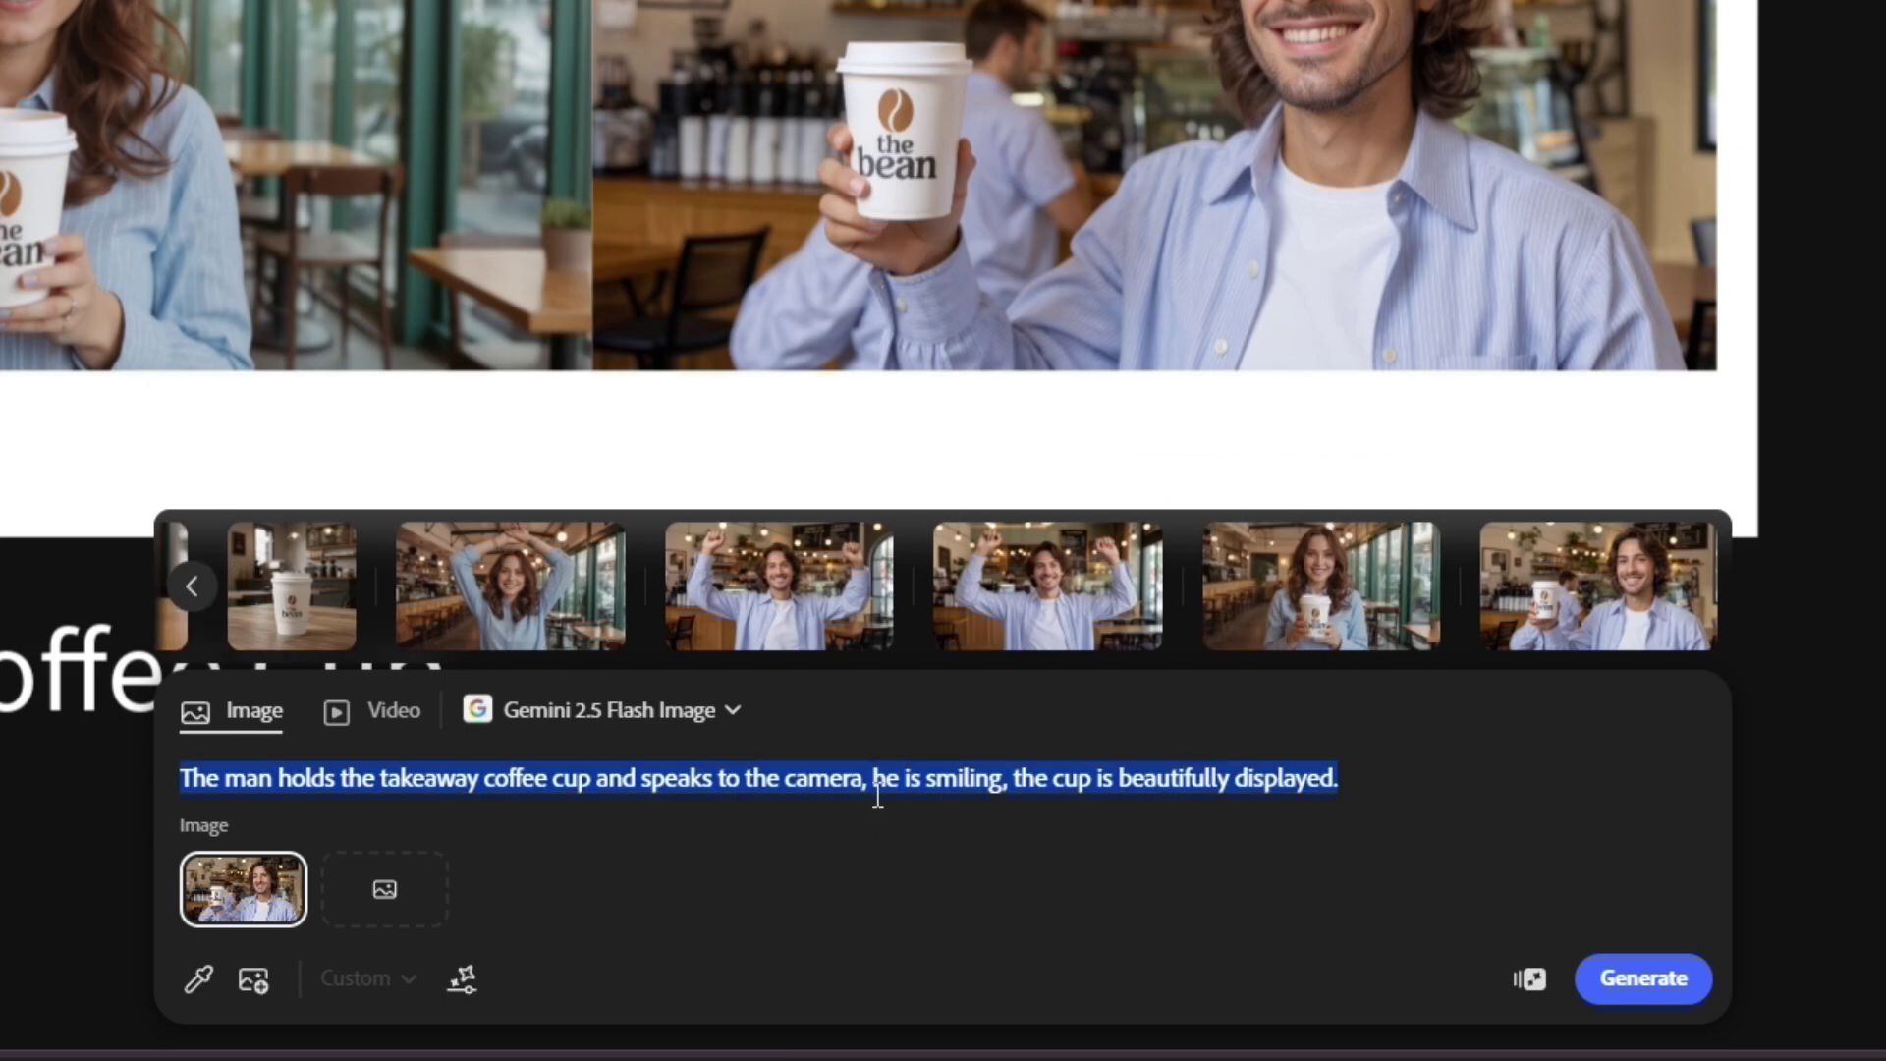
text(Can)
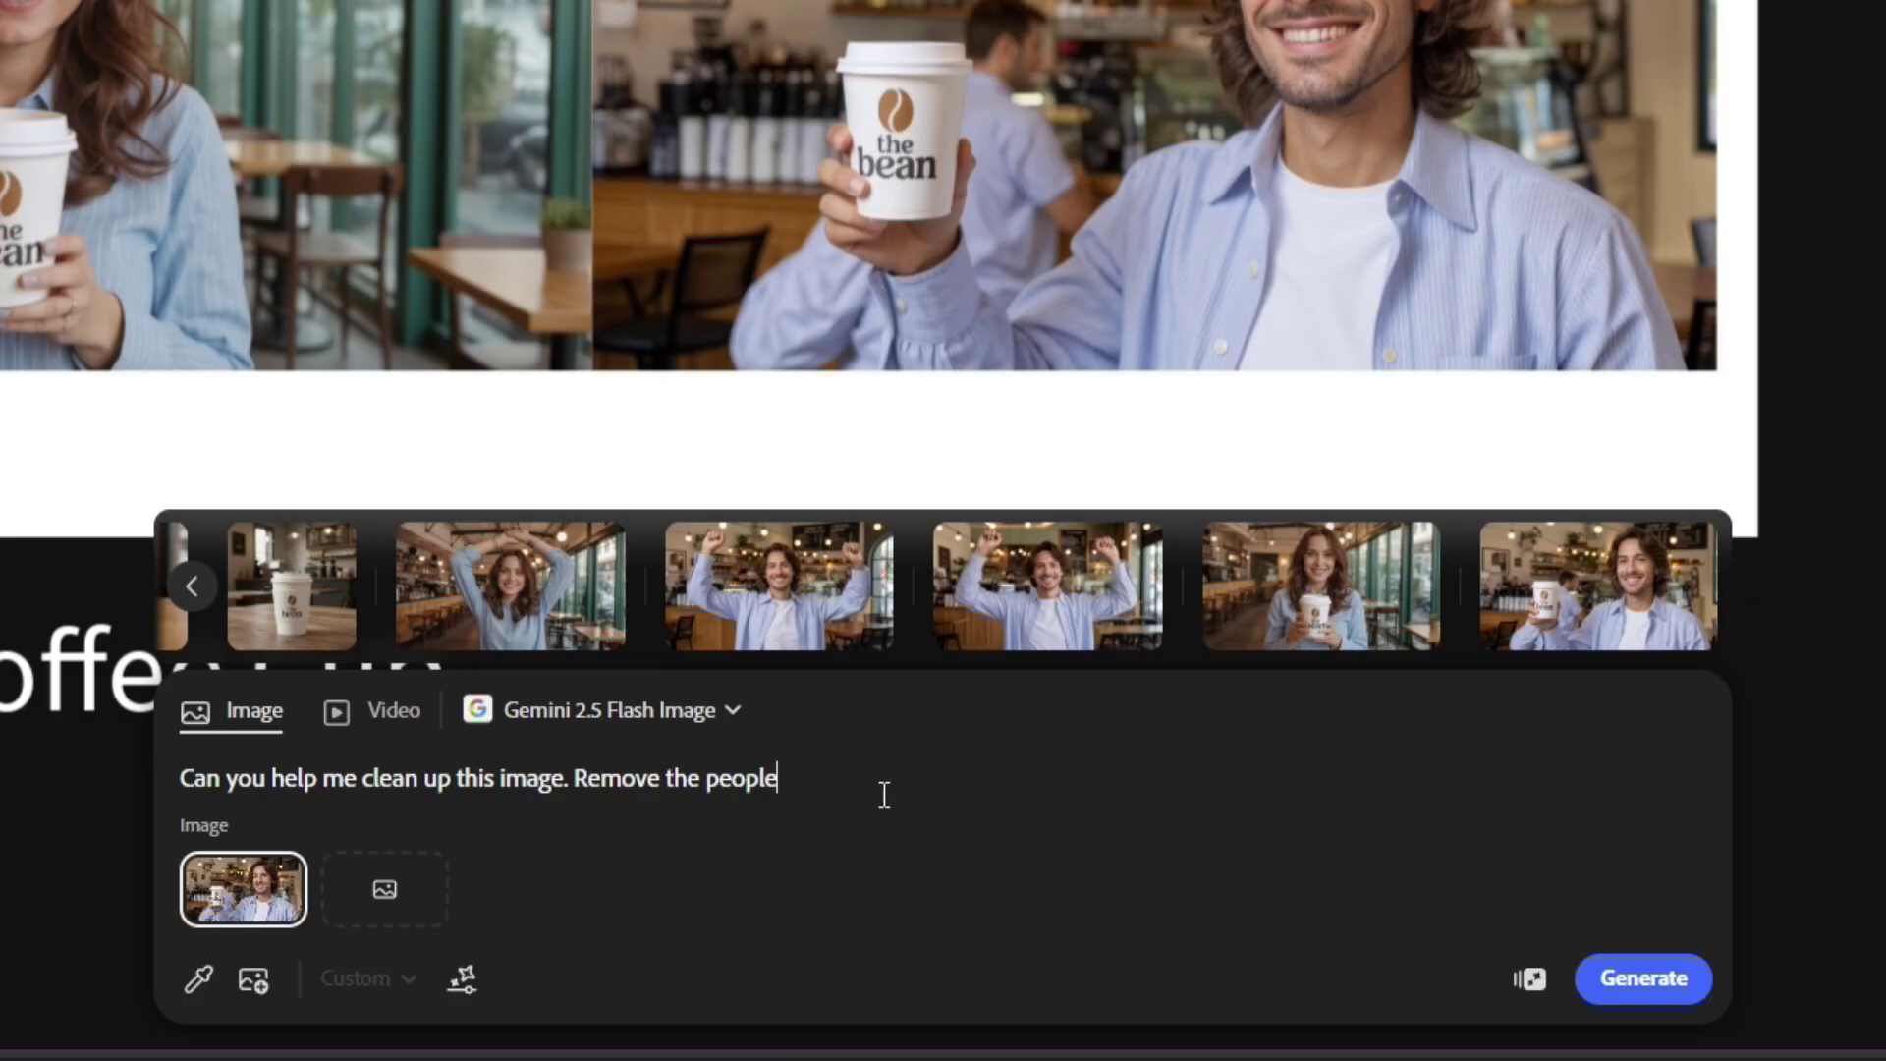
text(ackgrou)
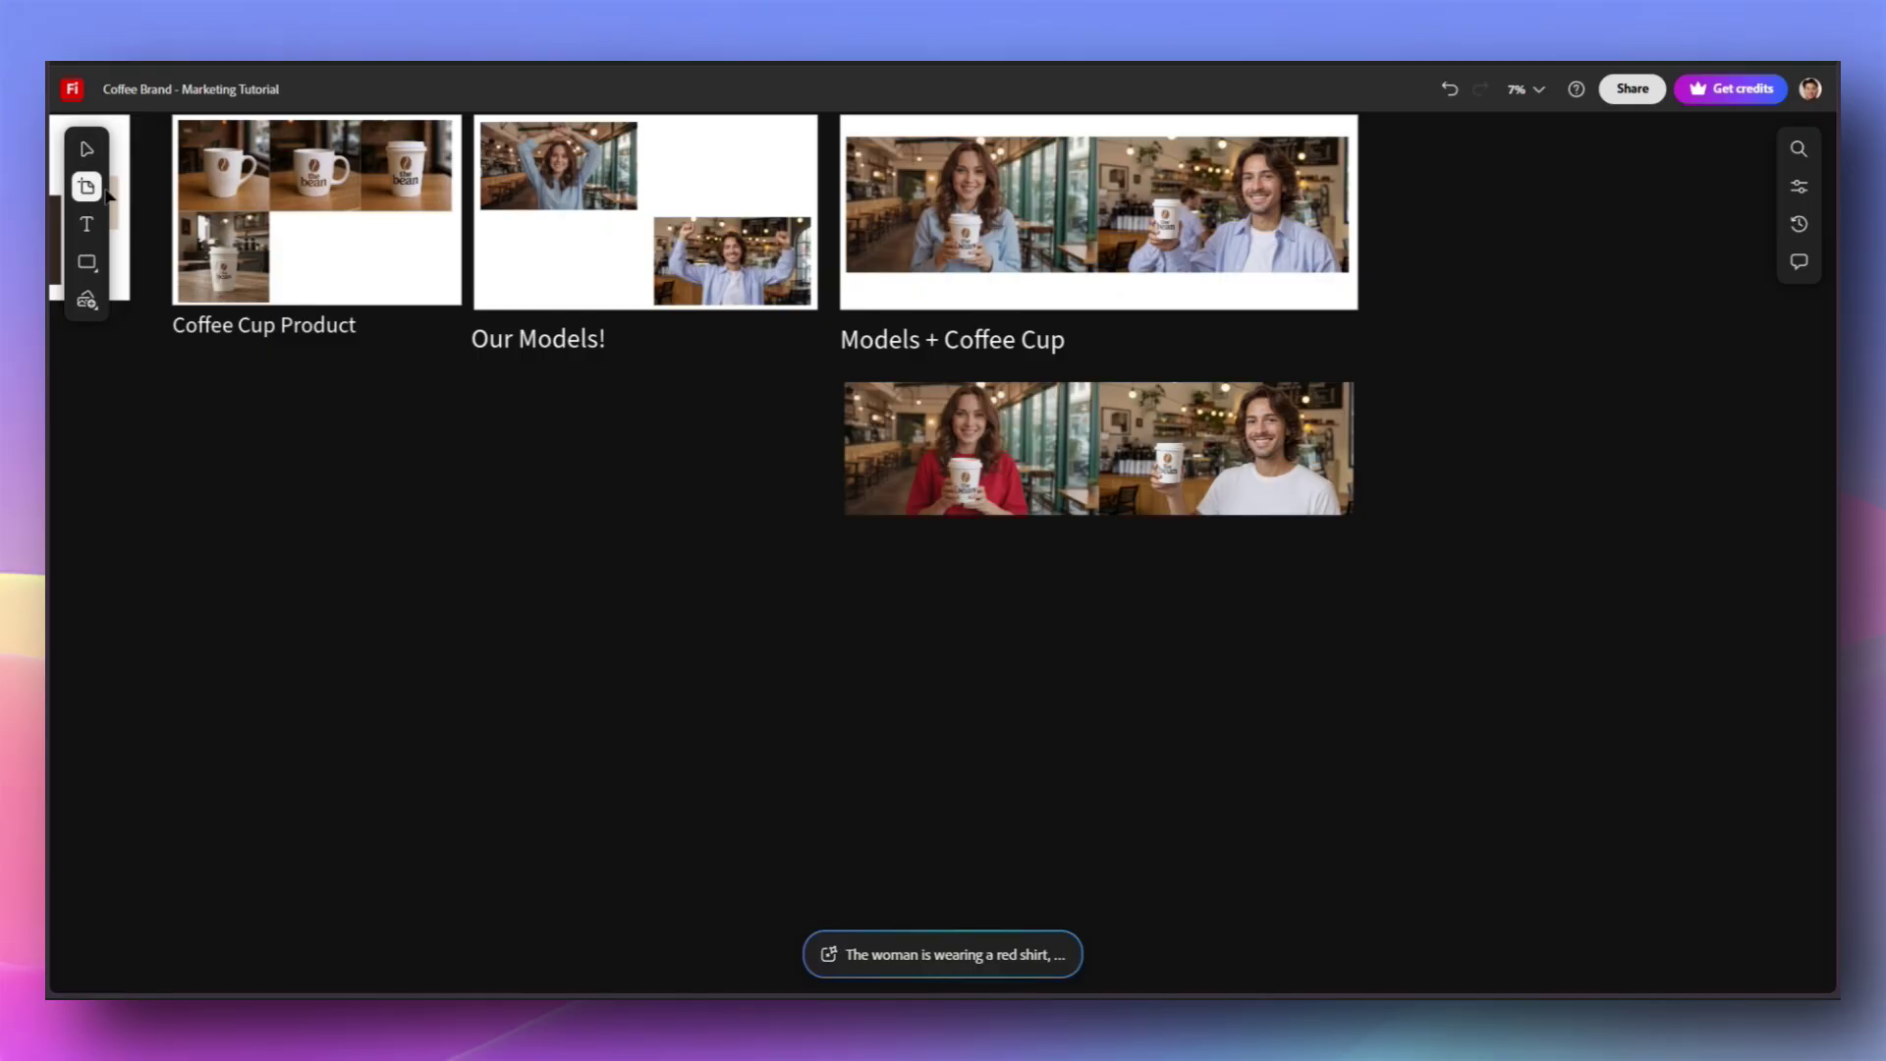
Step: Draw Artboard #5 around the edited red-shirt models image
drag(842, 369, 1365, 567)
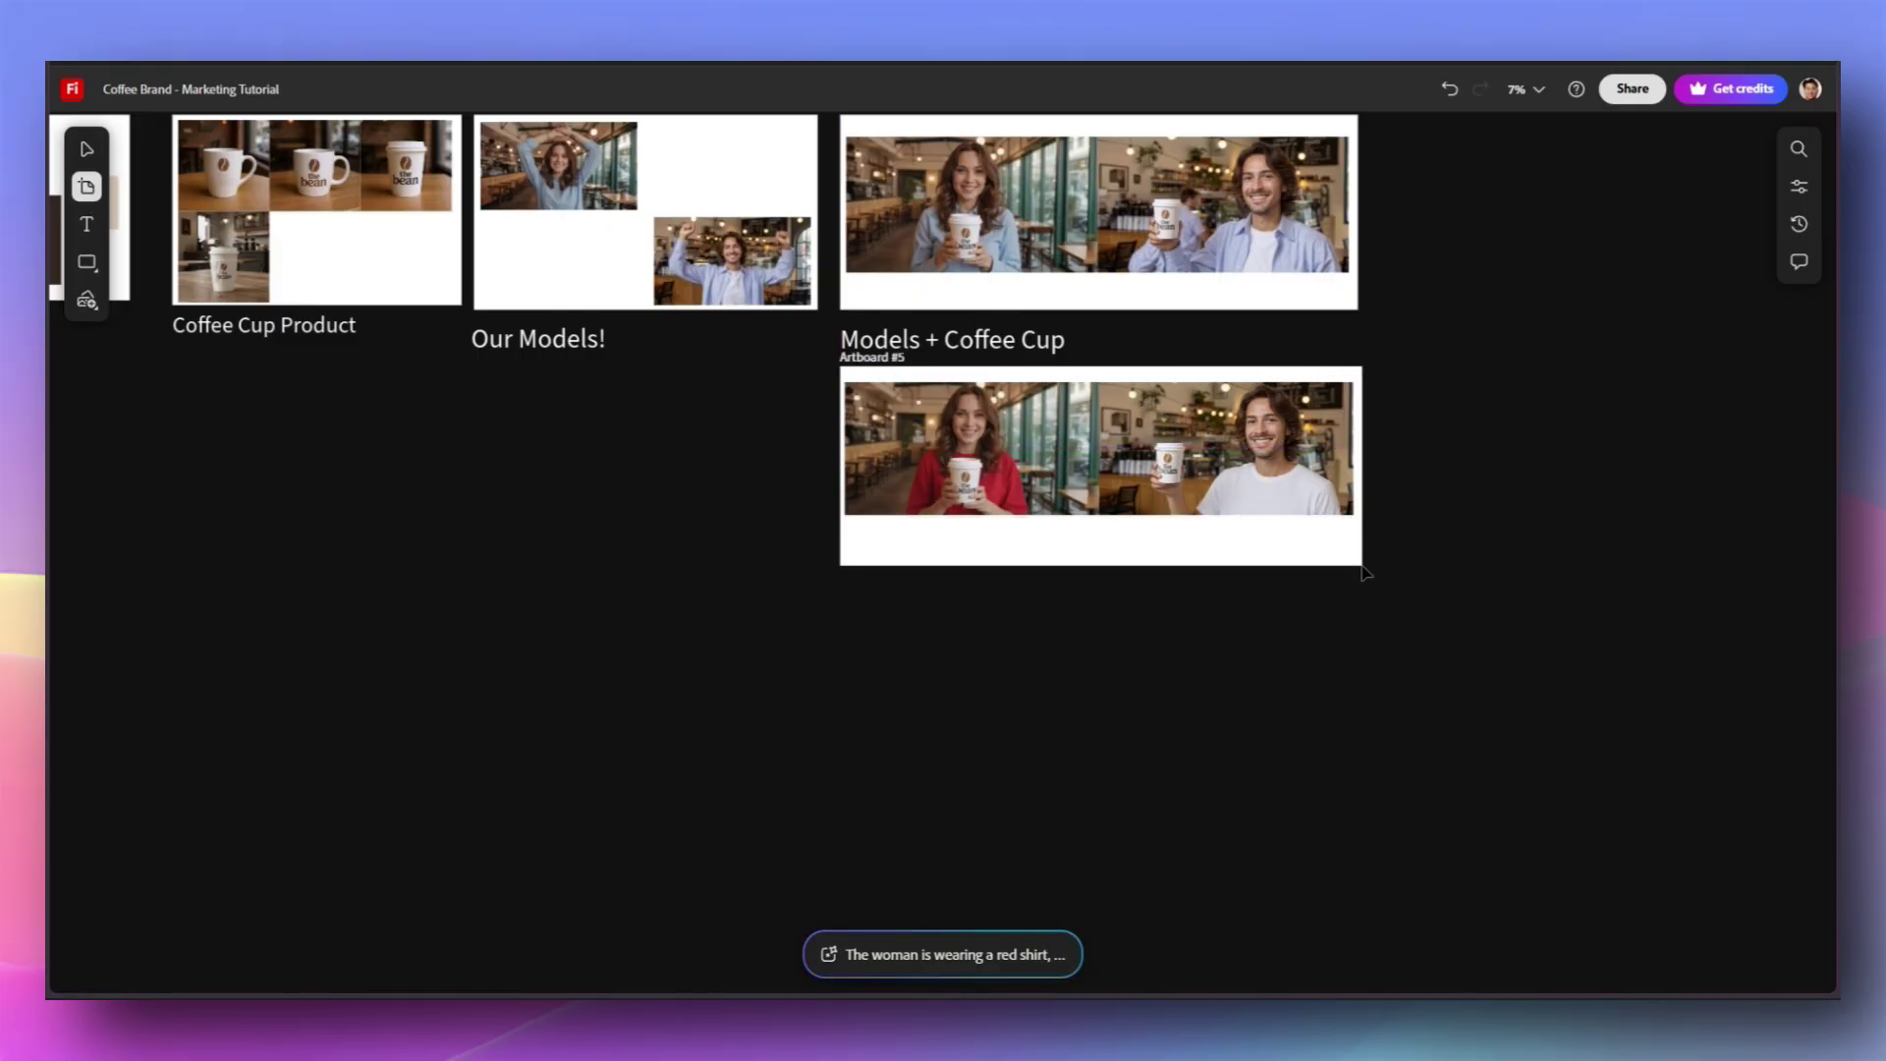
key(v)
click(1300, 560)
click(1495, 590)
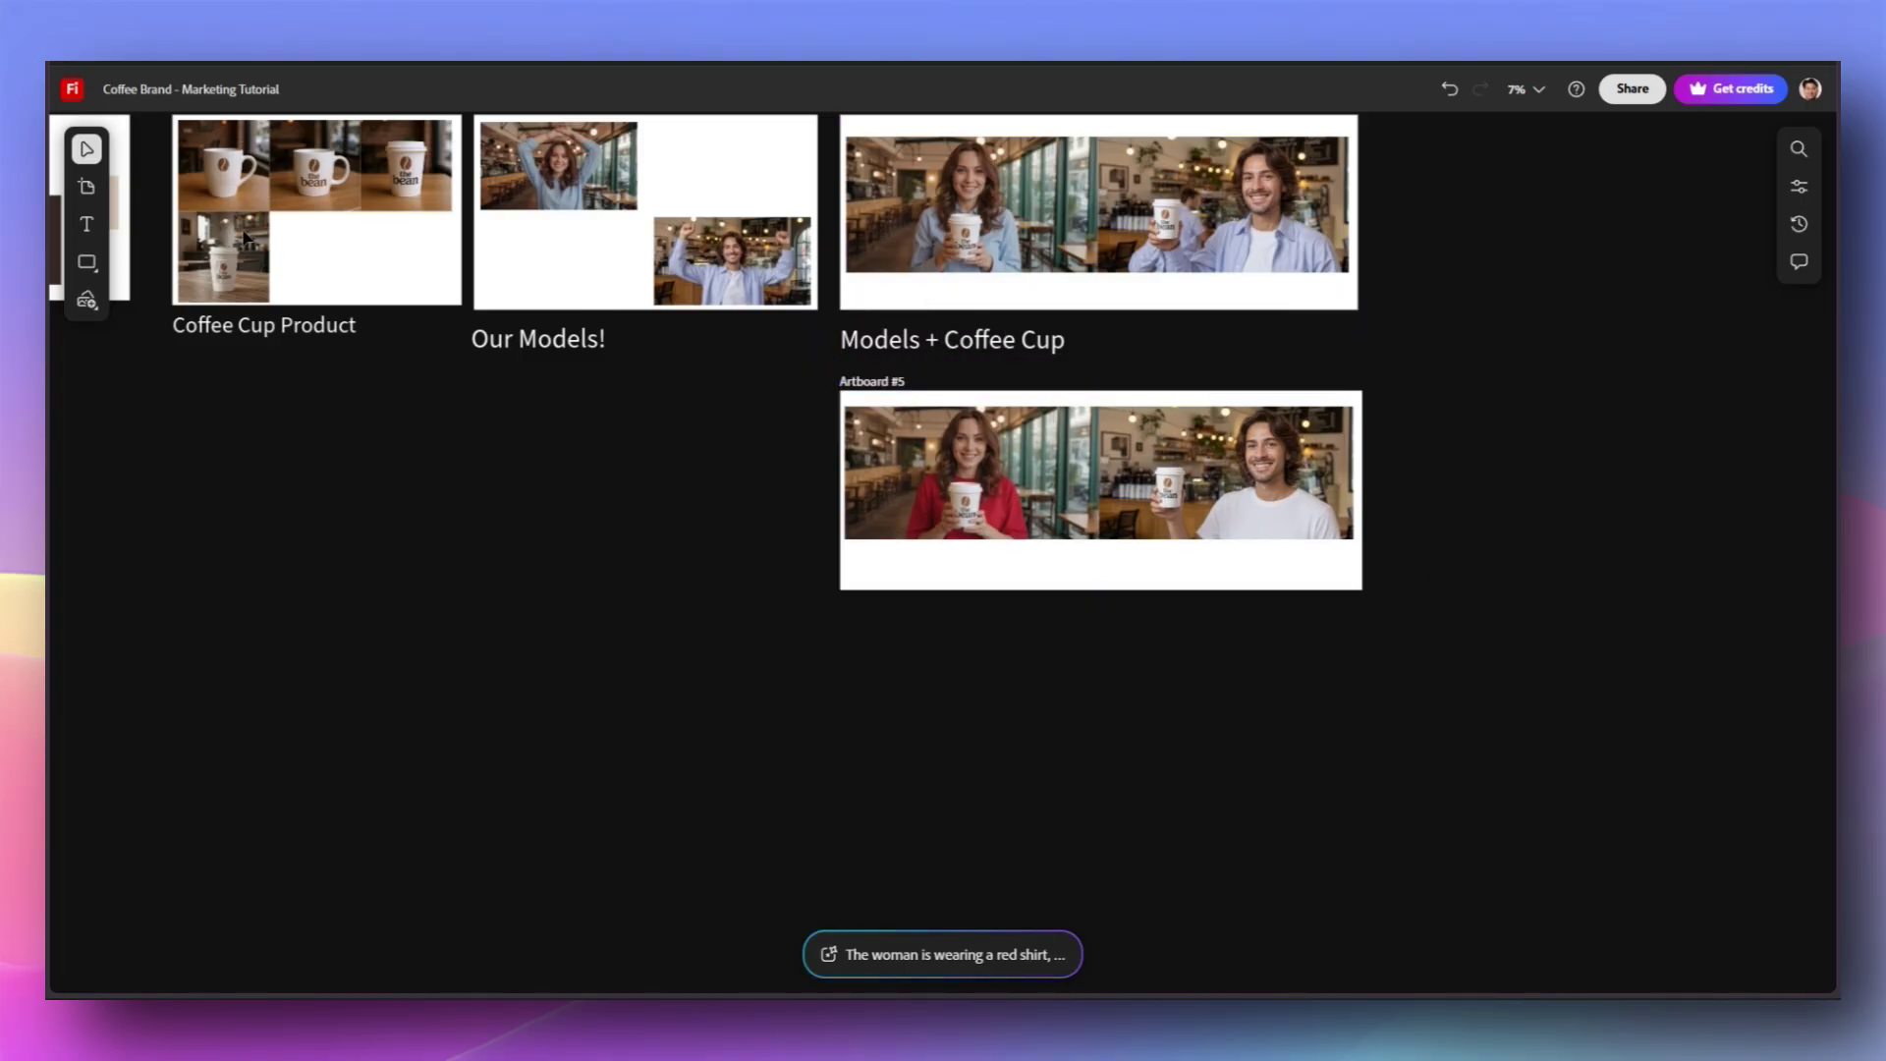
Step: Add the caption 'Edited Models shot' below Artboard #5
click(88, 228)
click(801, 562)
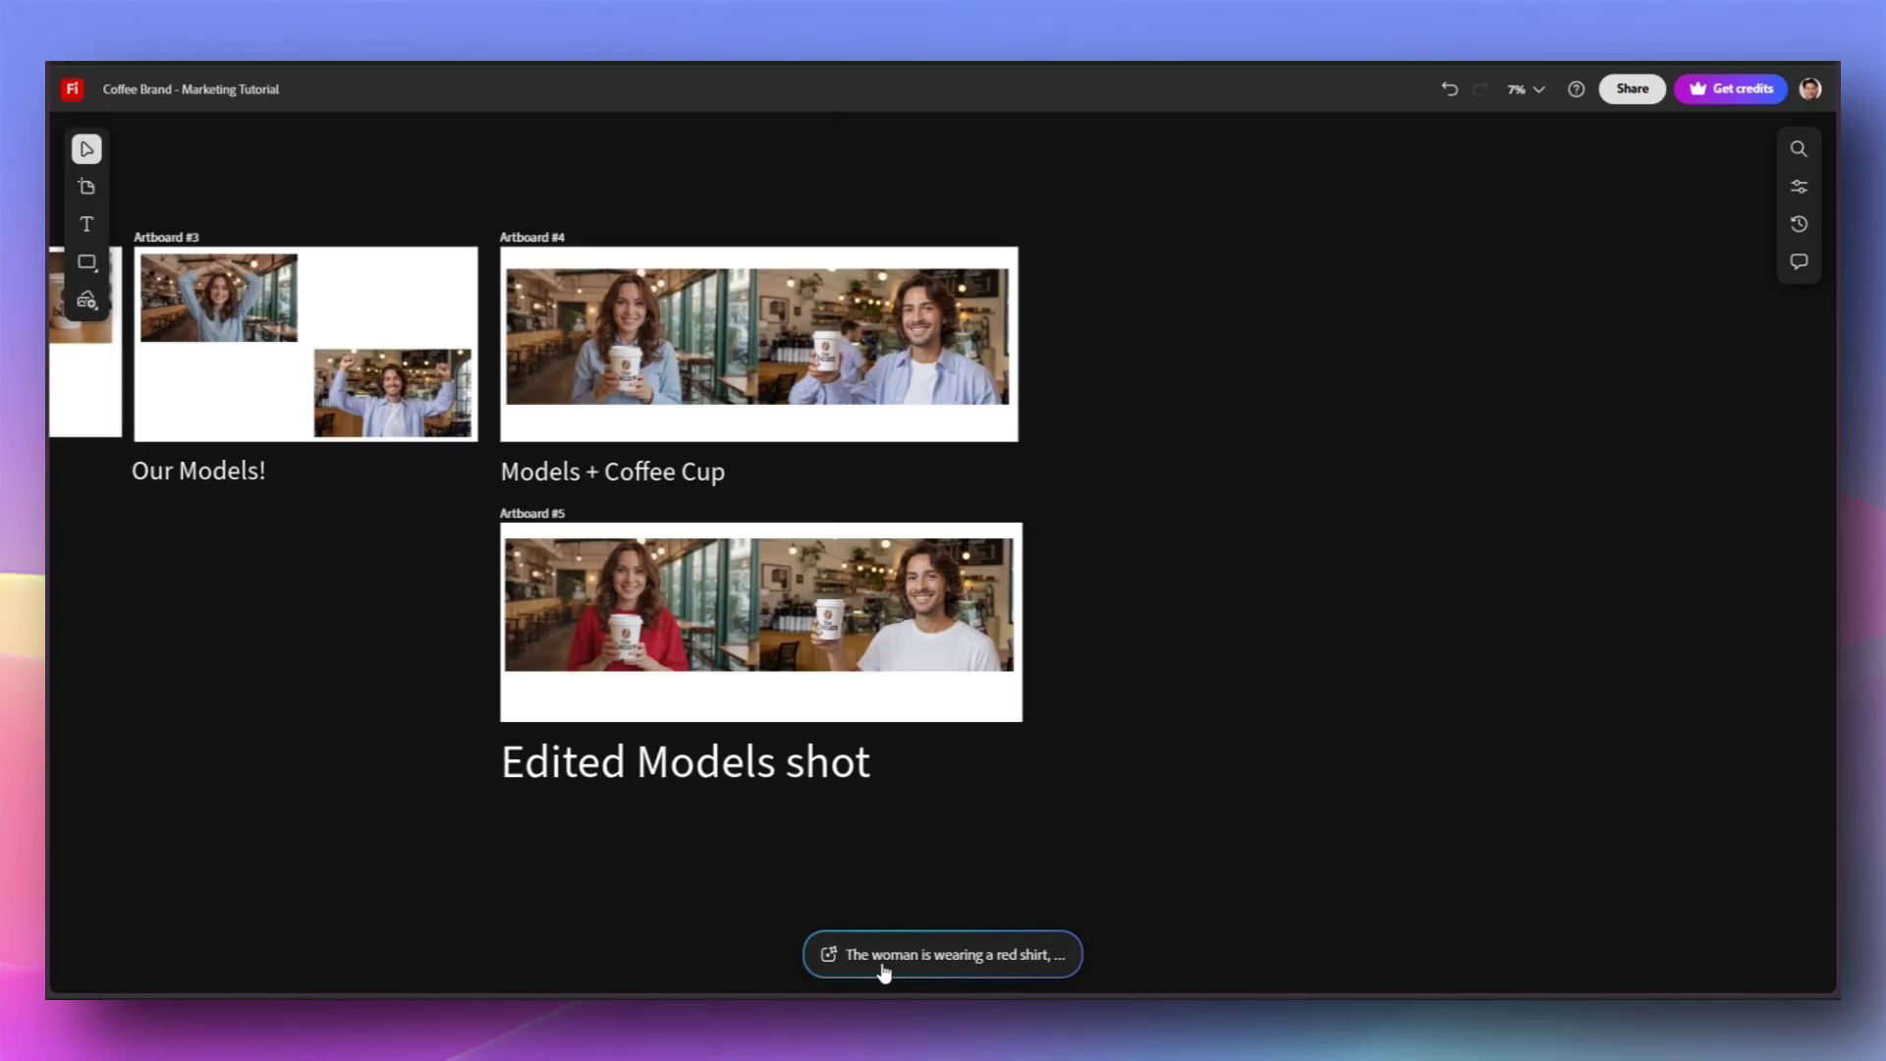
click(884, 971)
Step: Set up Veo 3 Fast video generation with the man's photo as the starting image
click(622, 797)
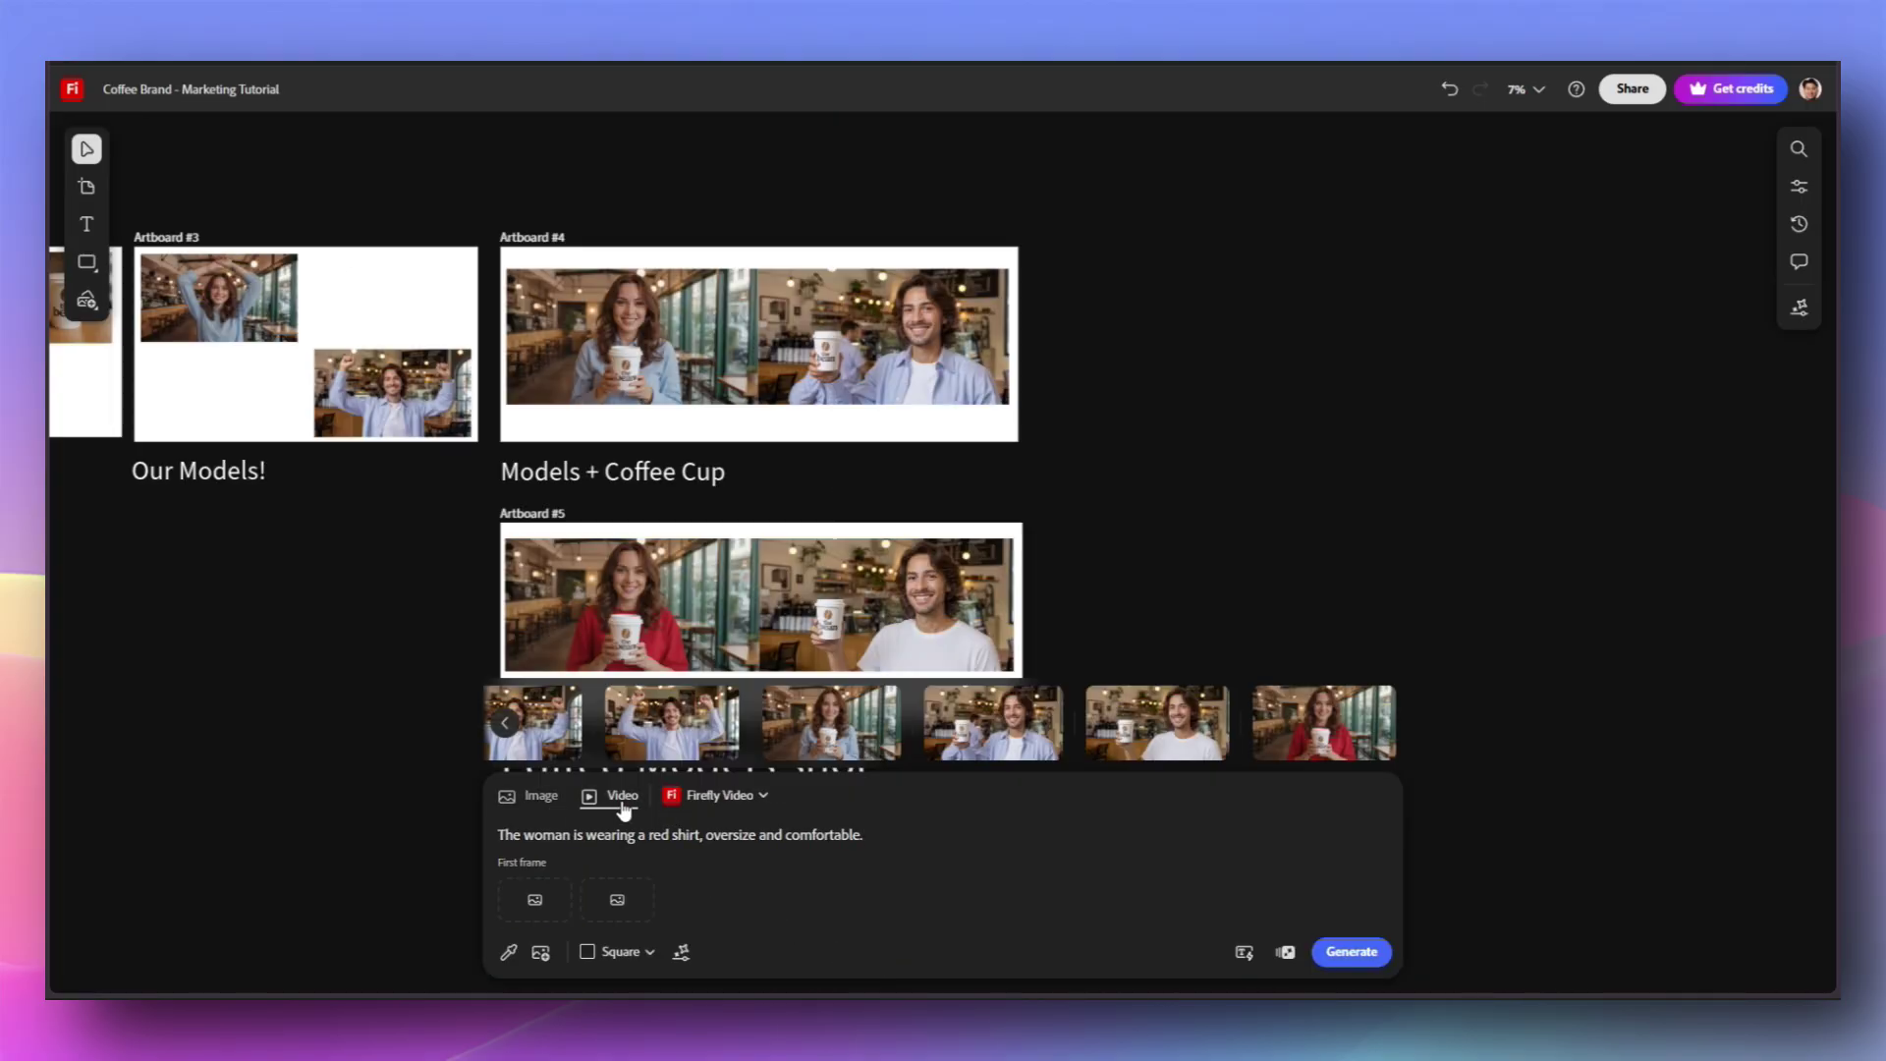
click(728, 797)
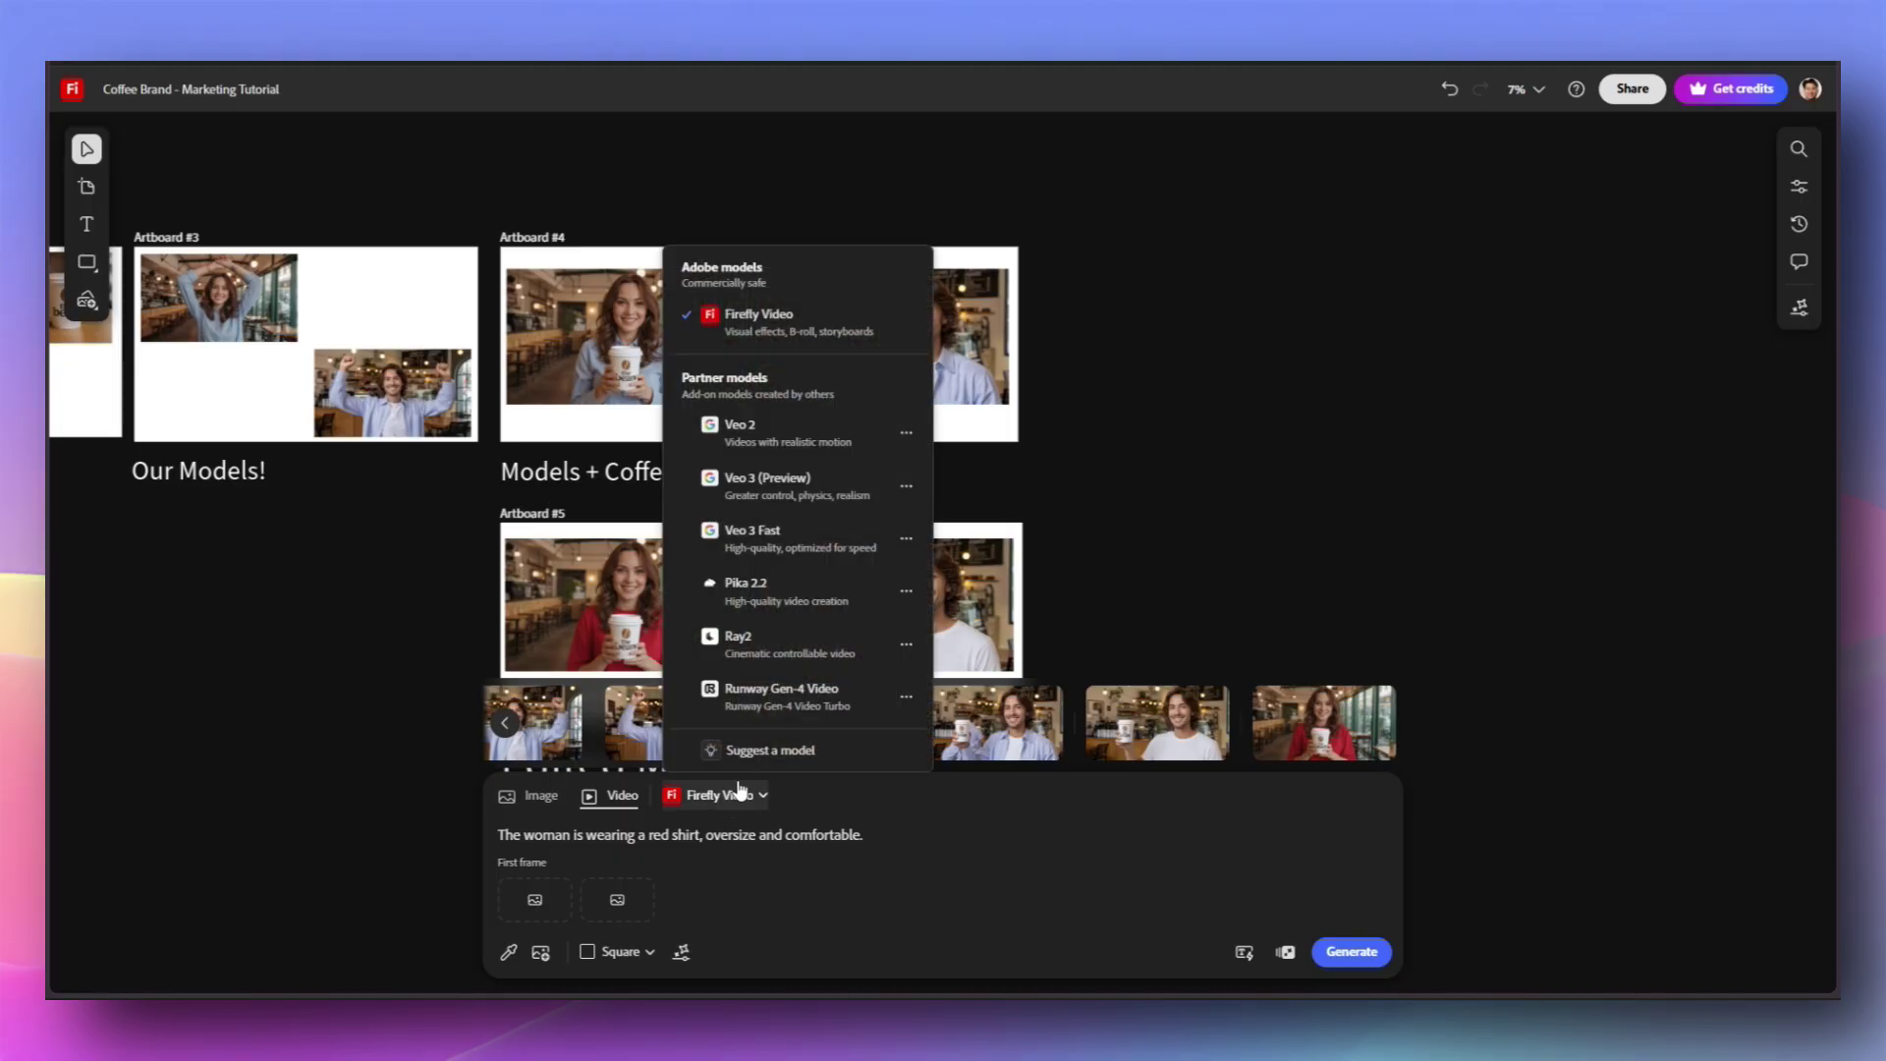
click(805, 556)
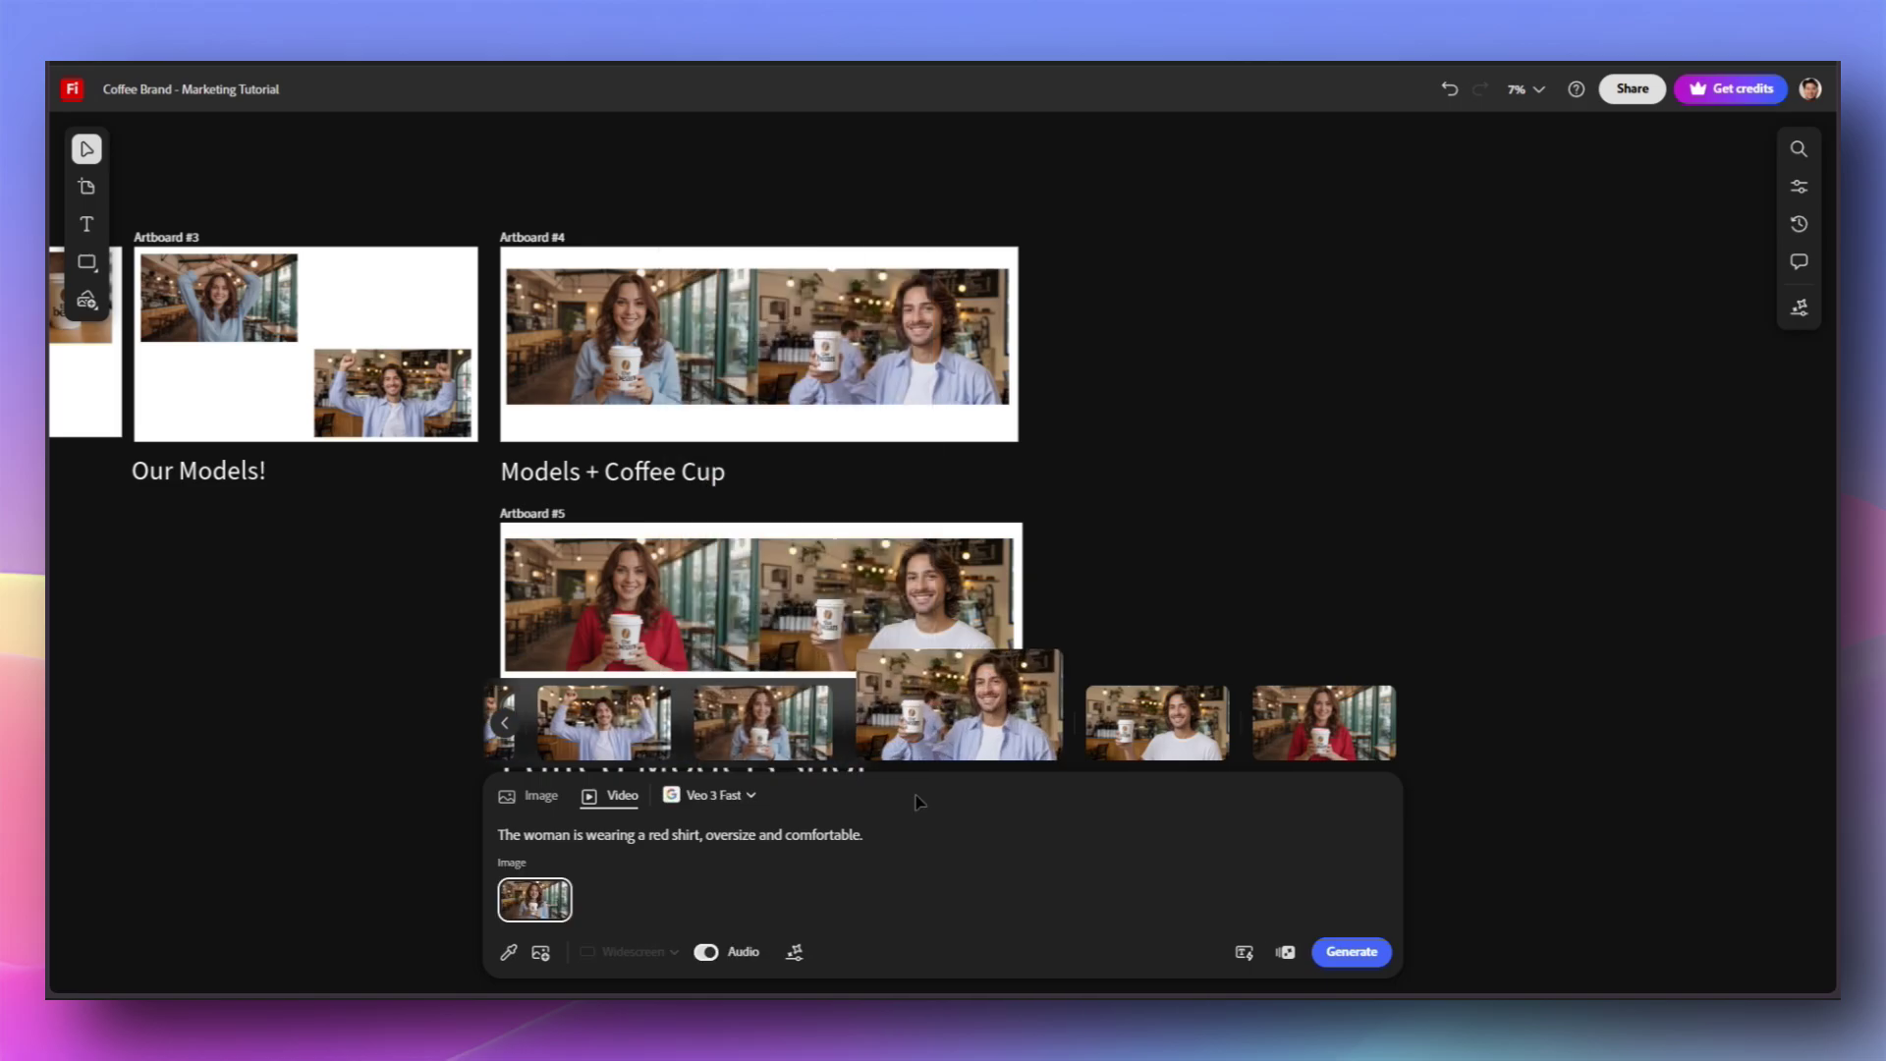
click(569, 882)
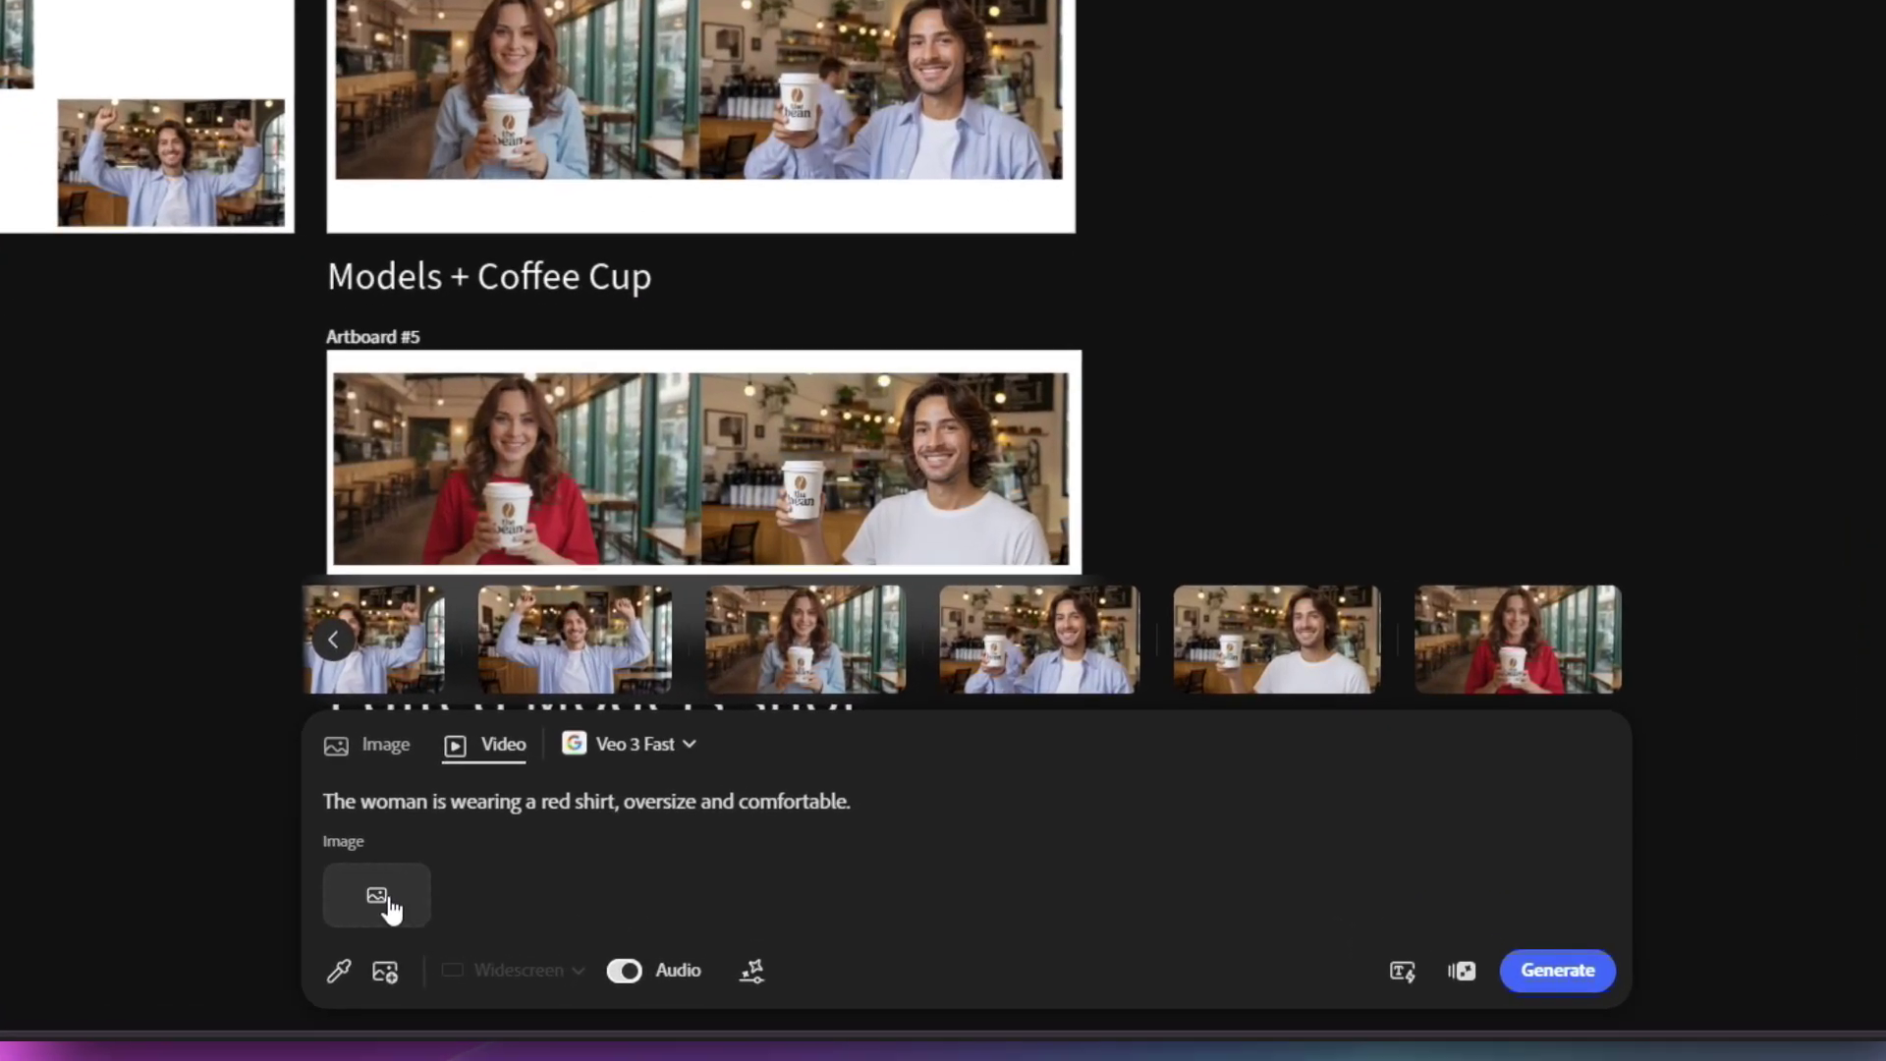
click(391, 909)
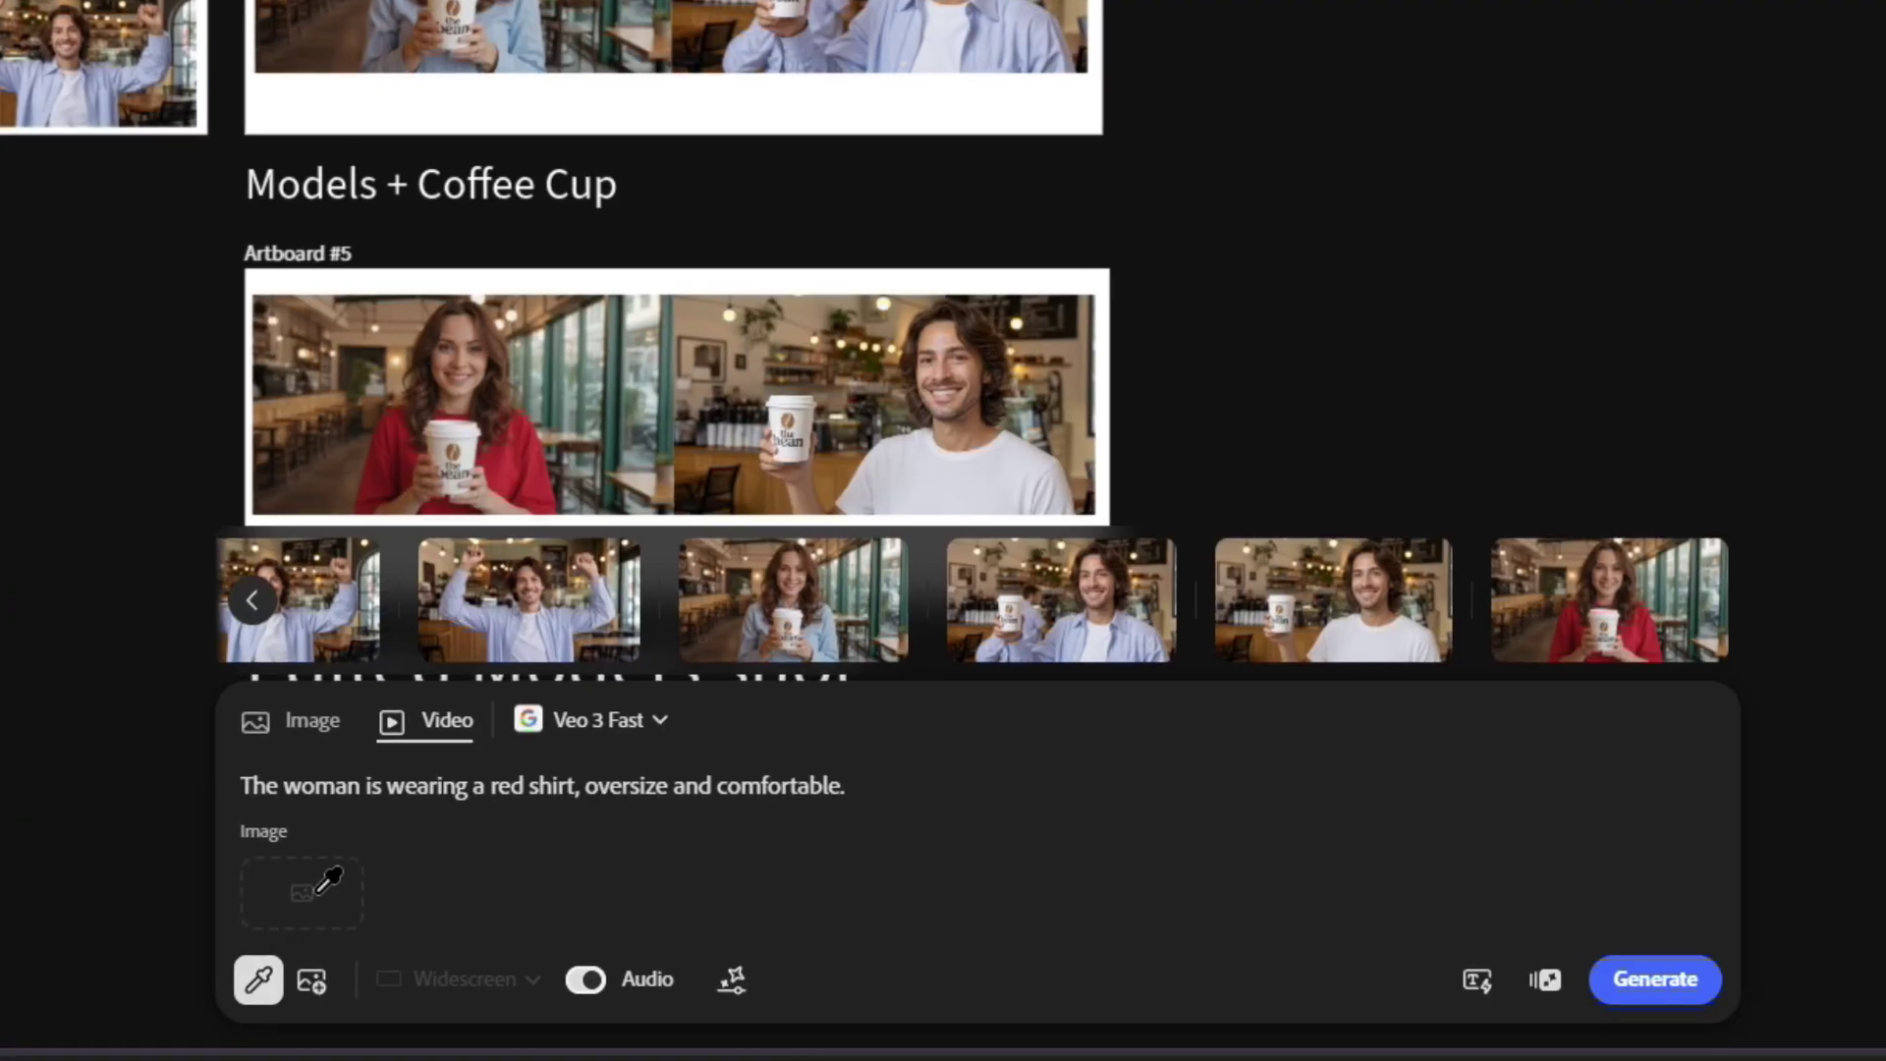
click(903, 339)
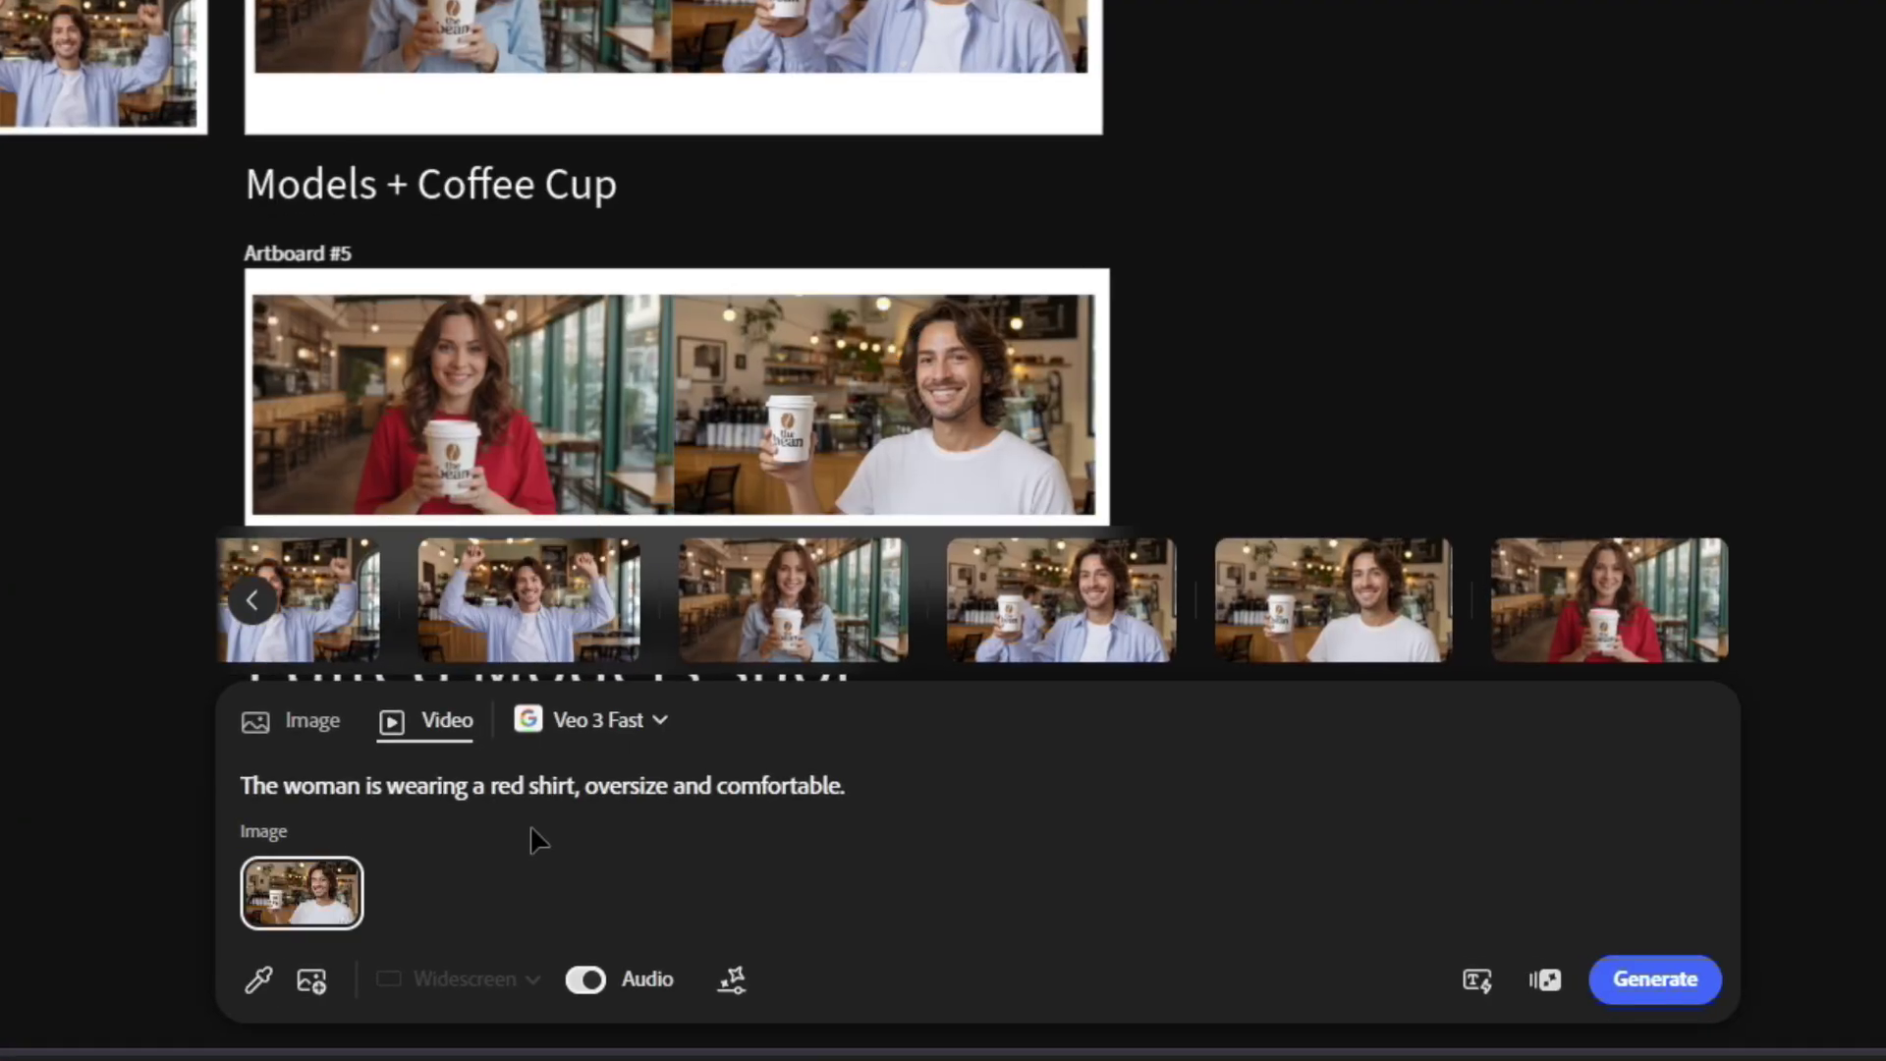
Step: Write the prompt of the man welcoming viewers to The Bean, using the woman's red-shirt photo
click(543, 783)
key(ctrl+a)
text(T)
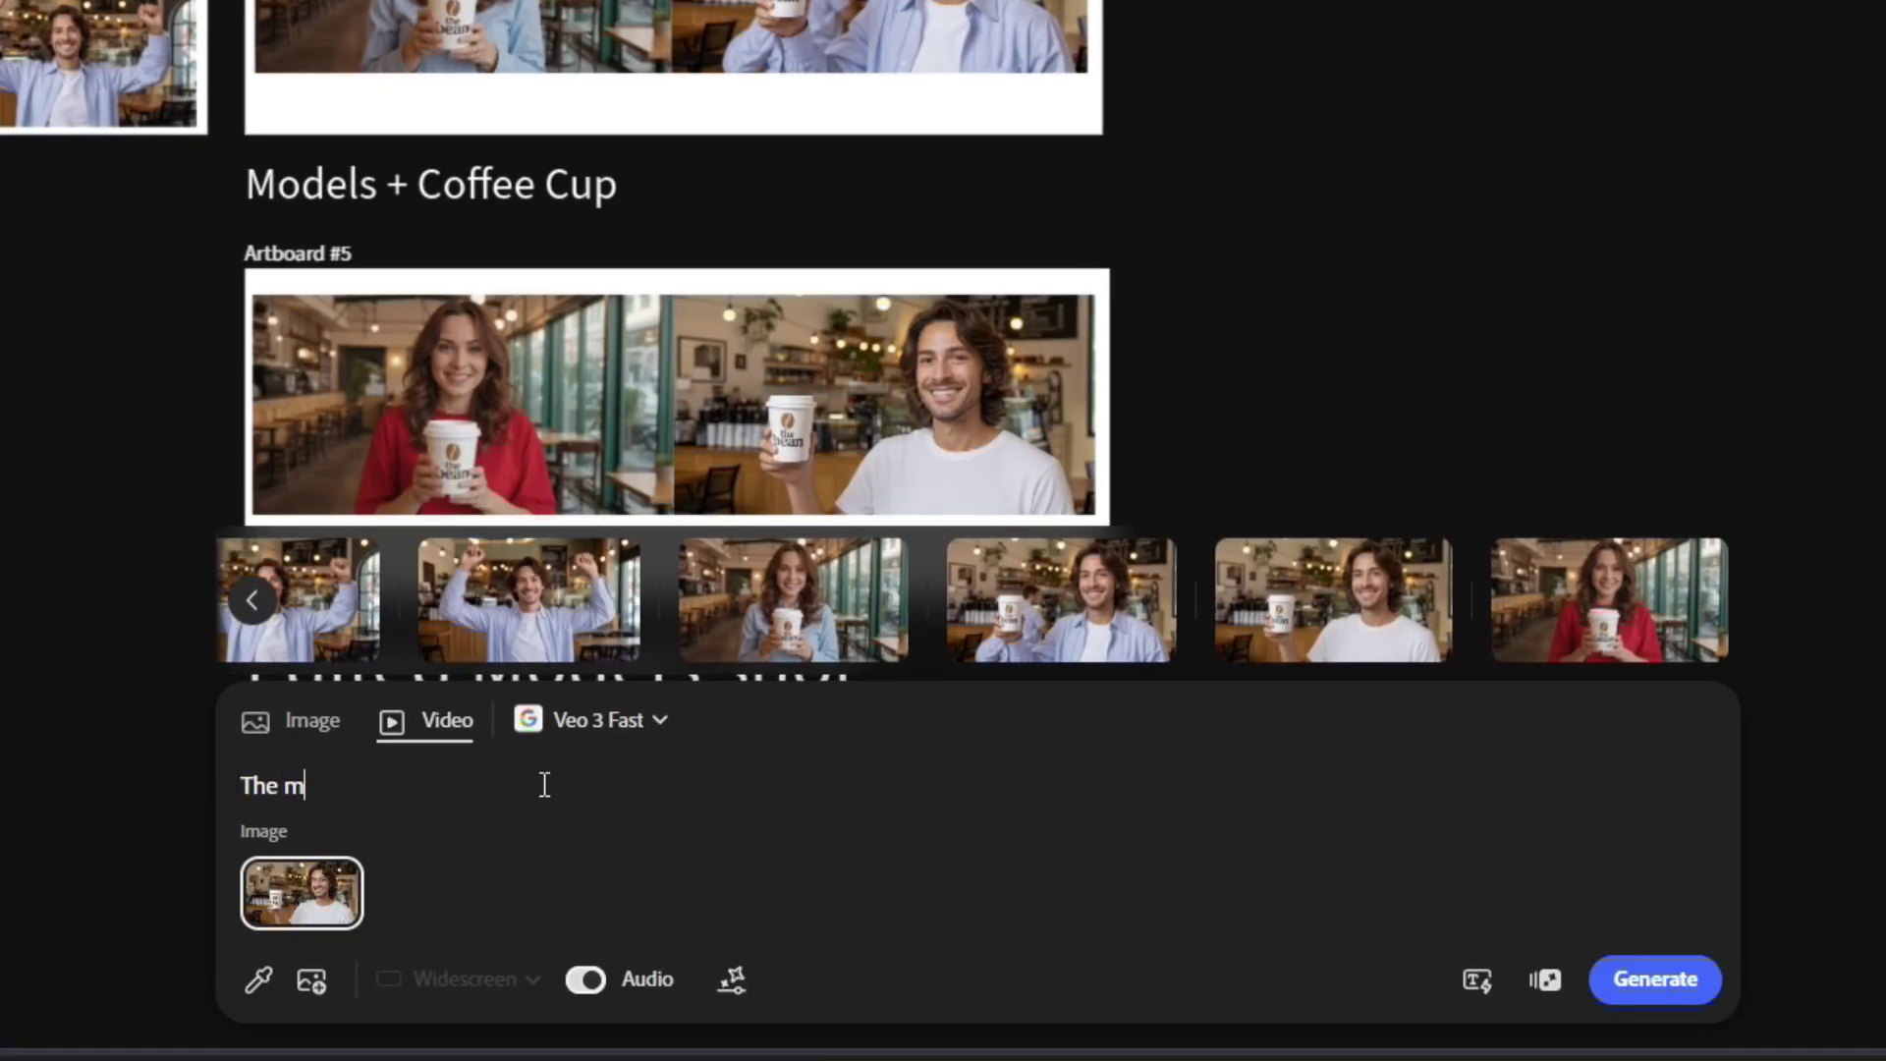
text(he m)
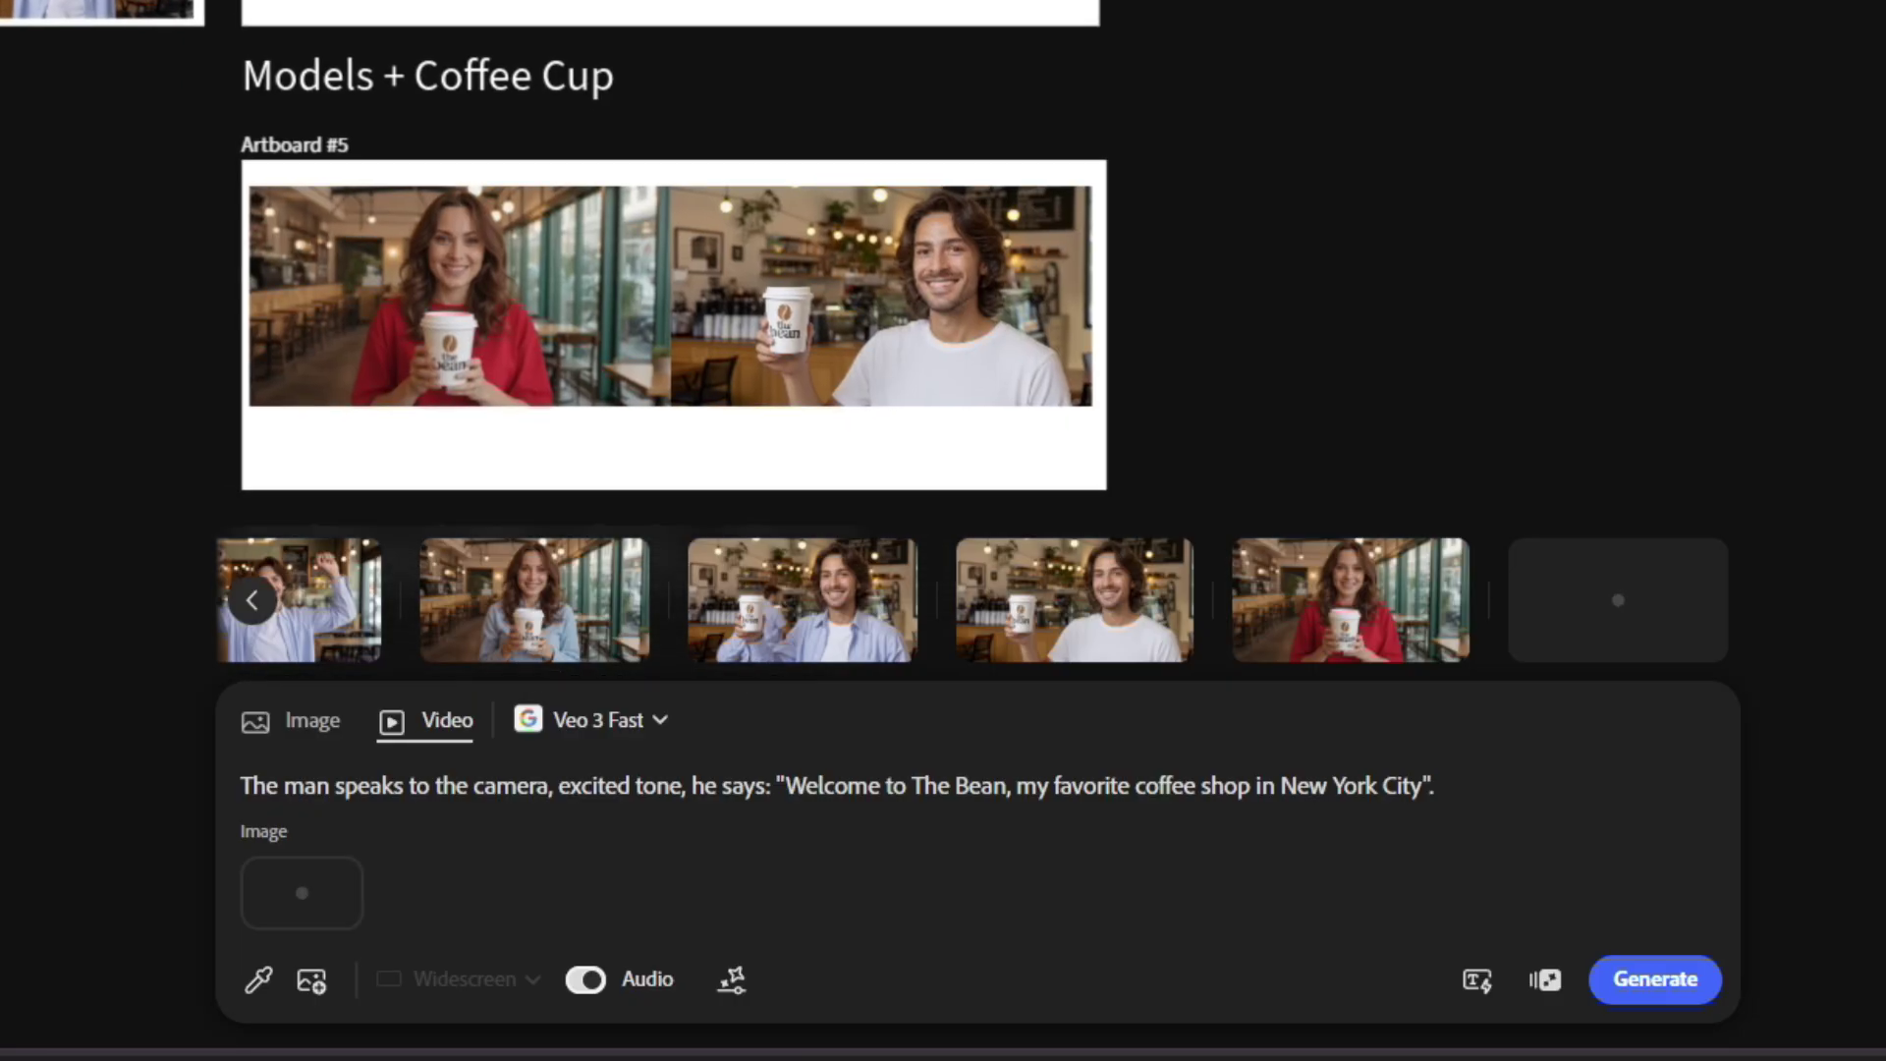
scroll(47, 567, down, 1)
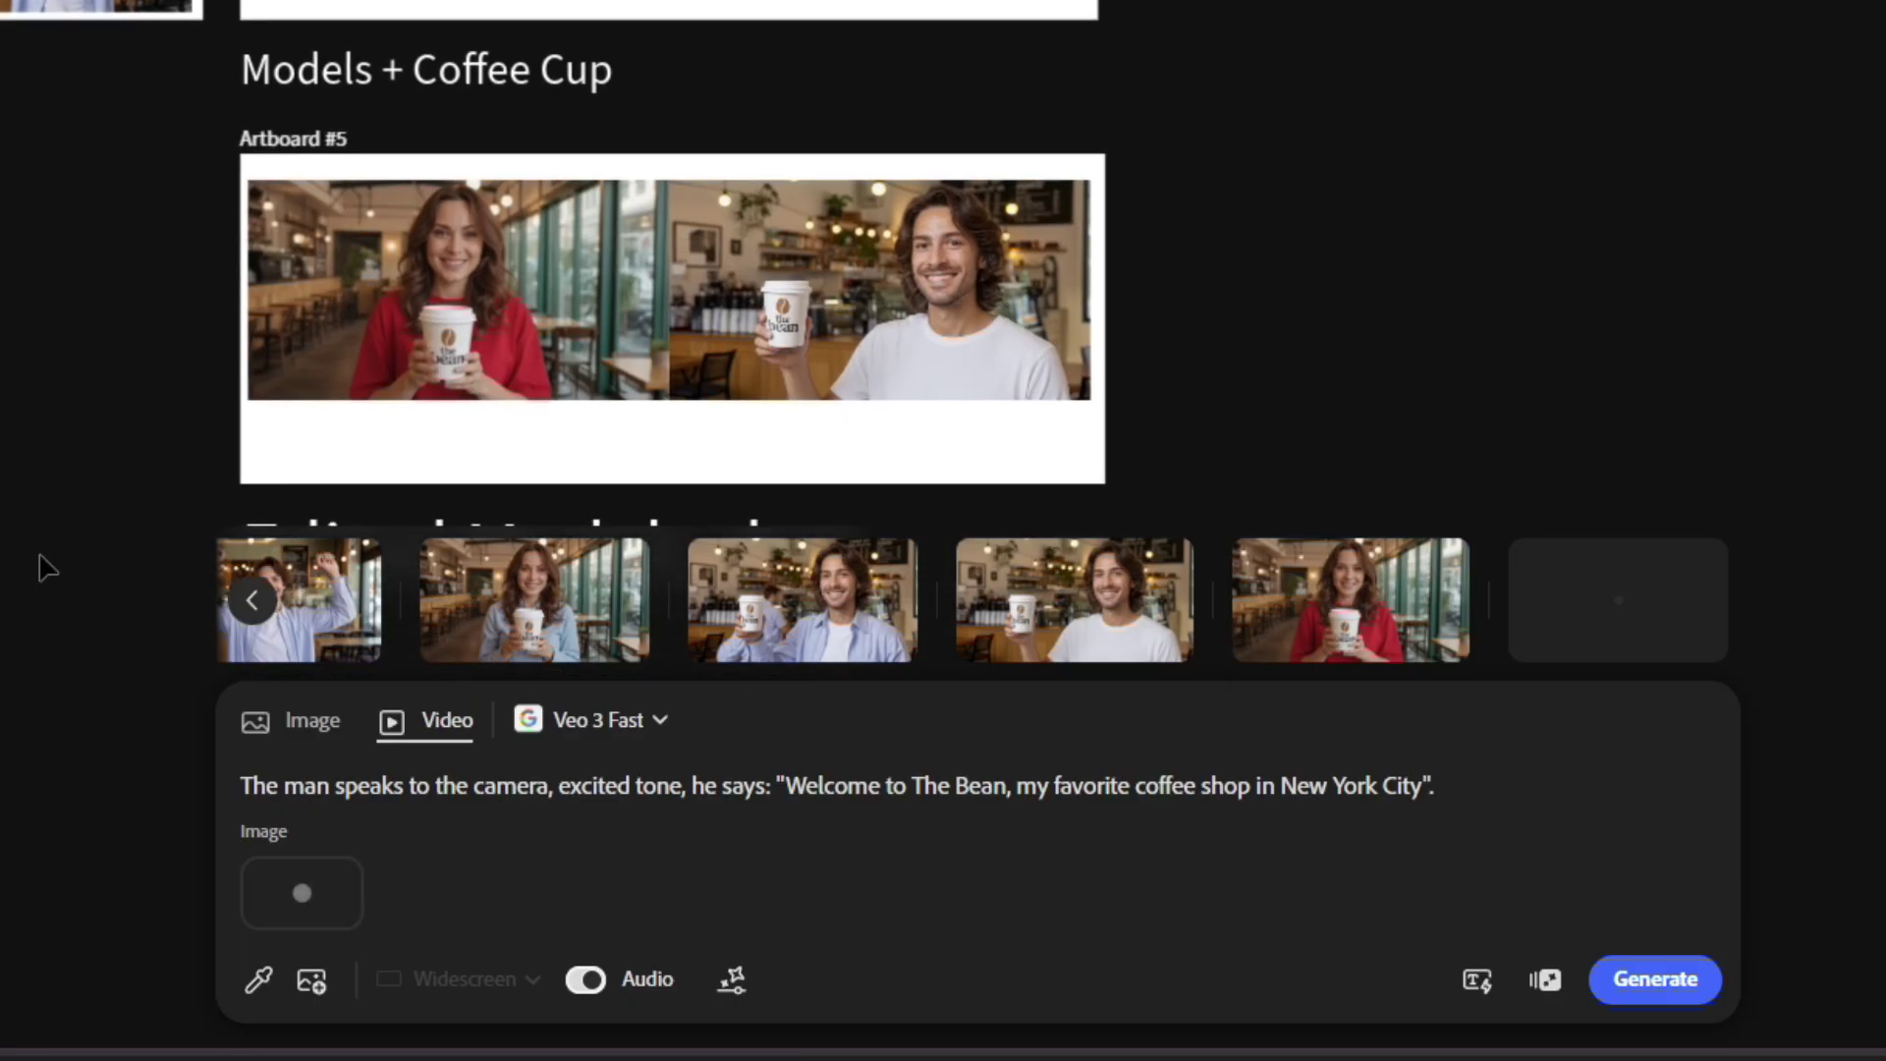
click(358, 863)
click(315, 895)
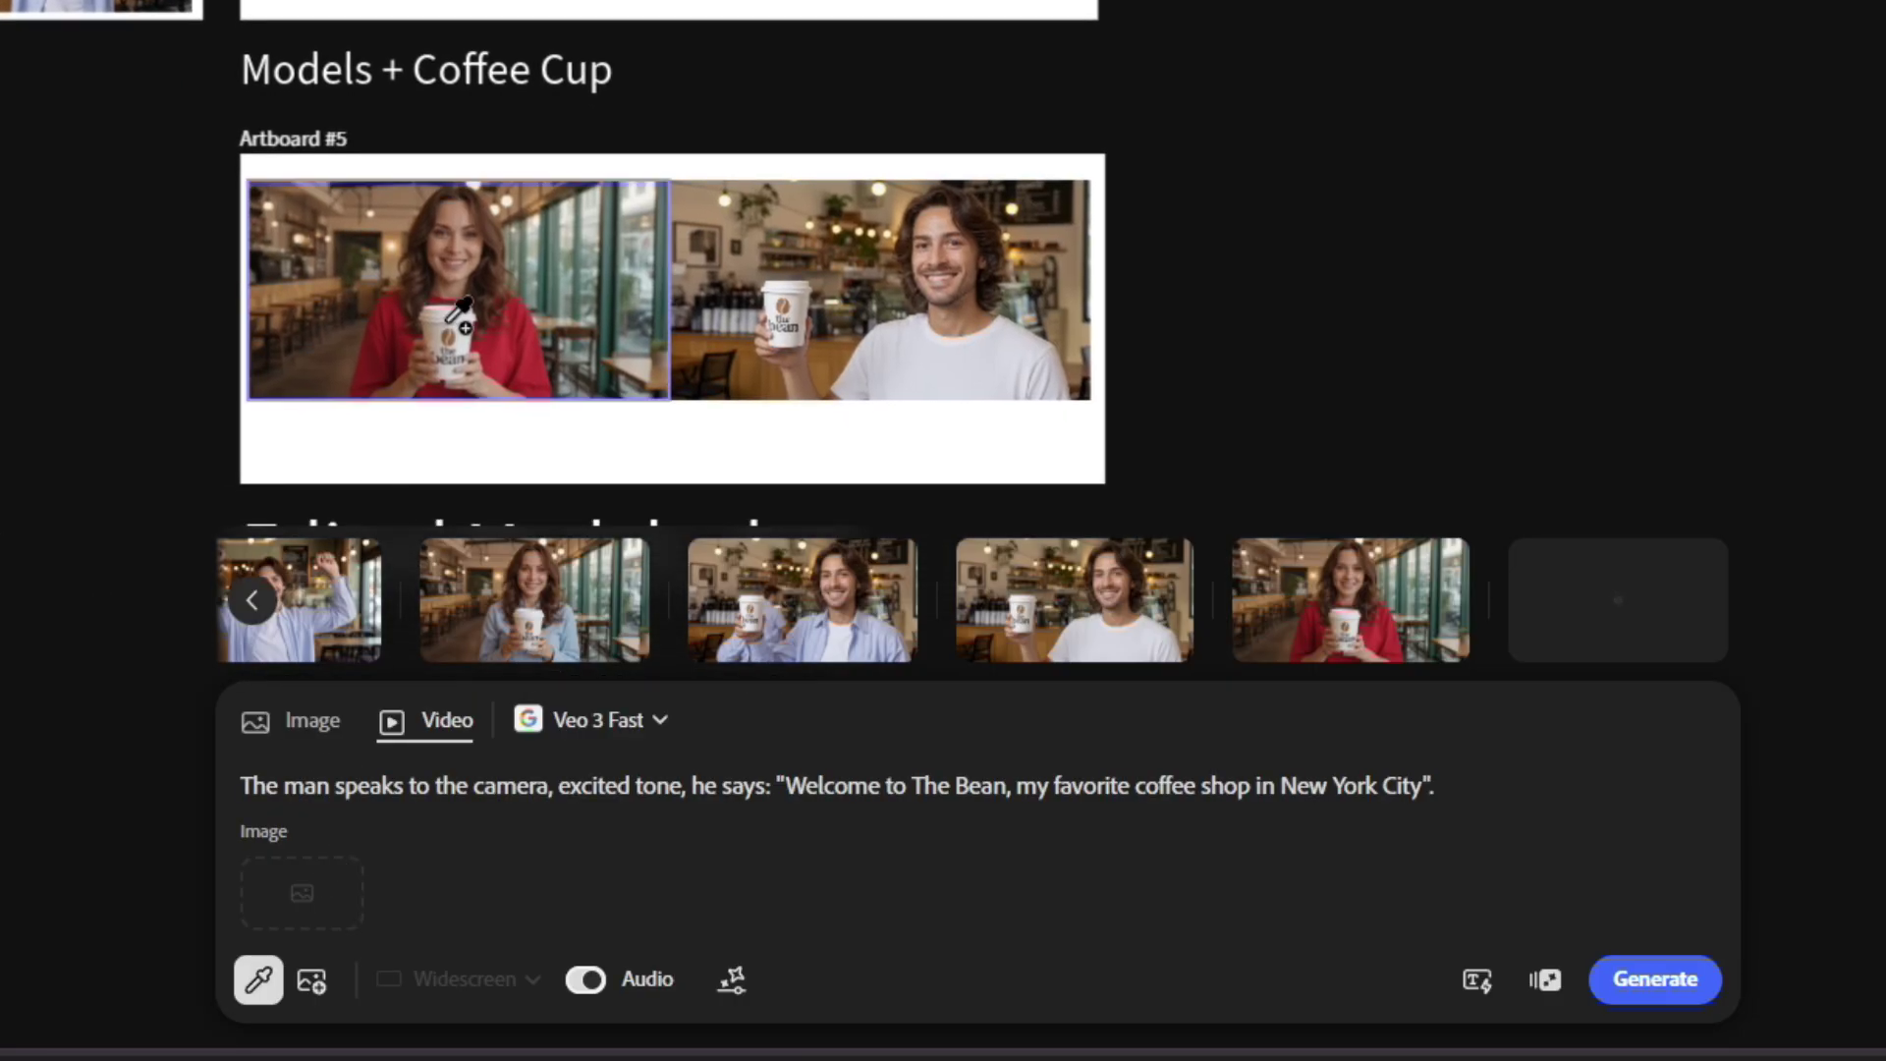
click(452, 316)
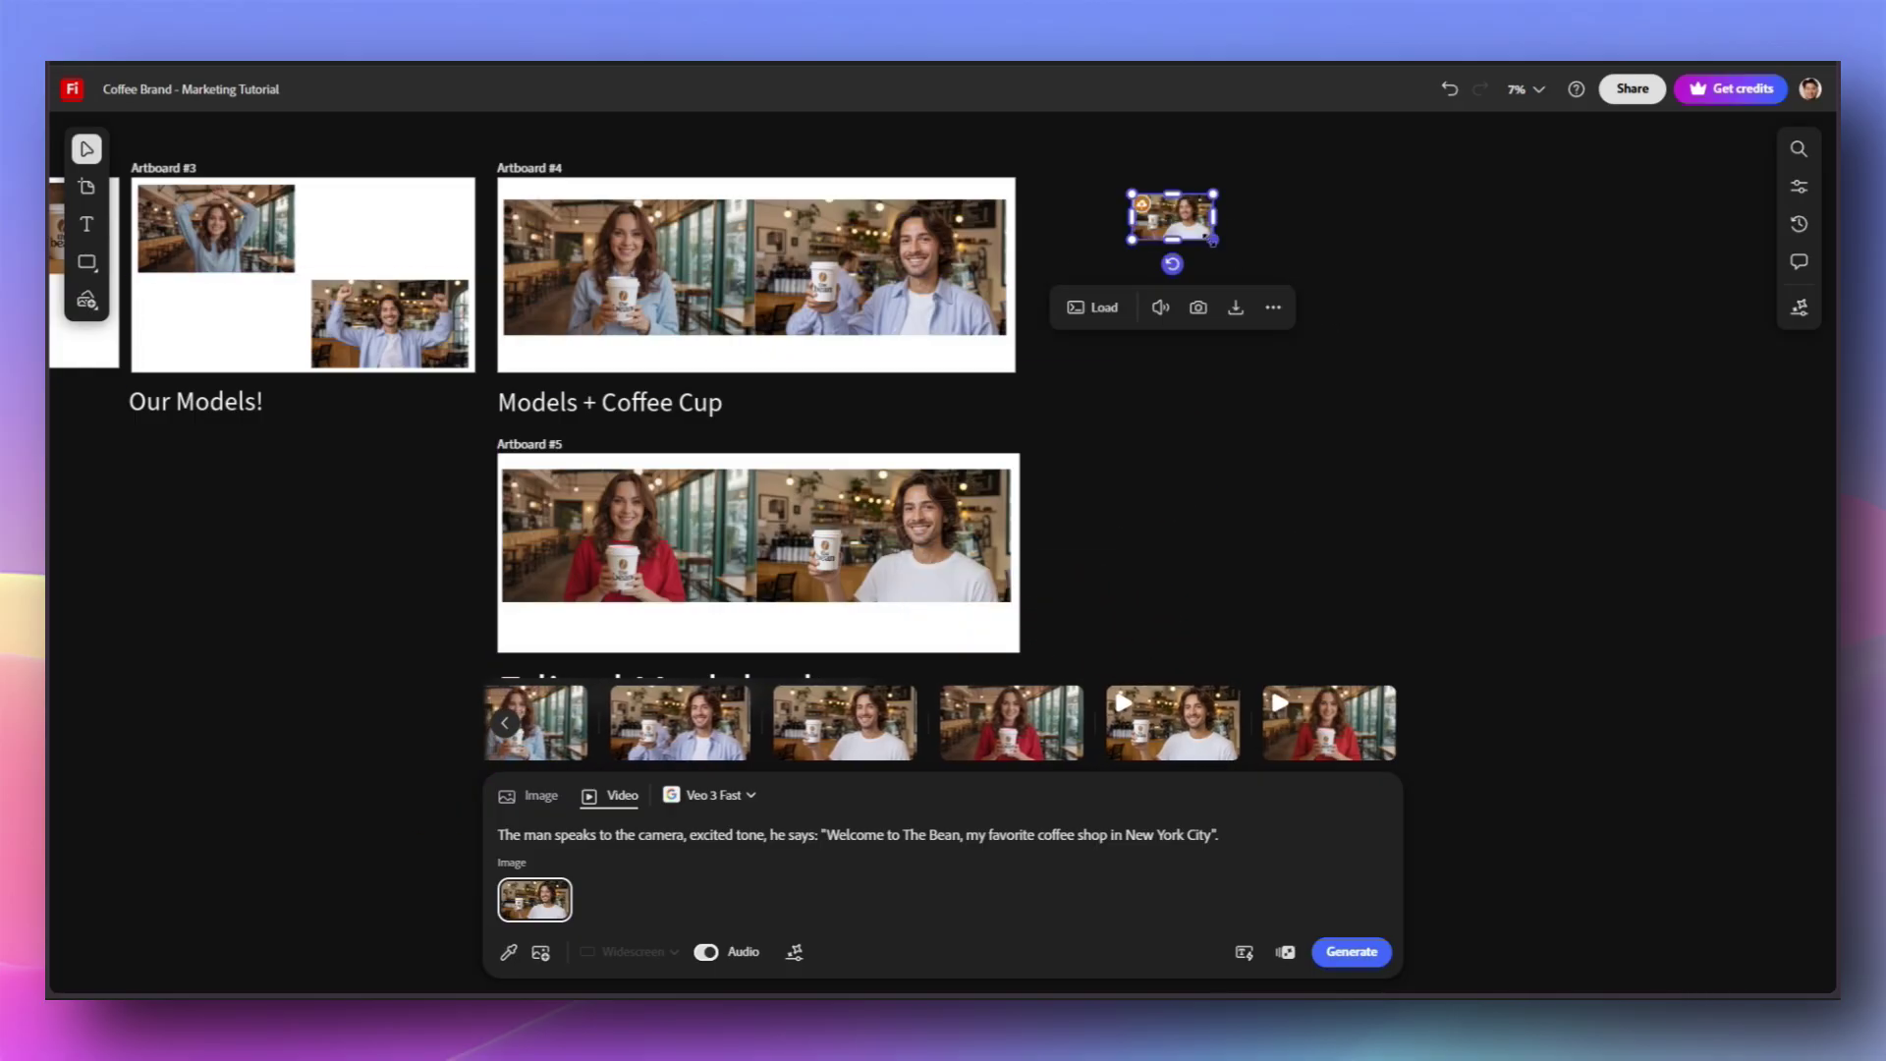
Step: Resize and place the video clip, then pan across Artboards #3 through #5
drag(1213, 240, 1414, 336)
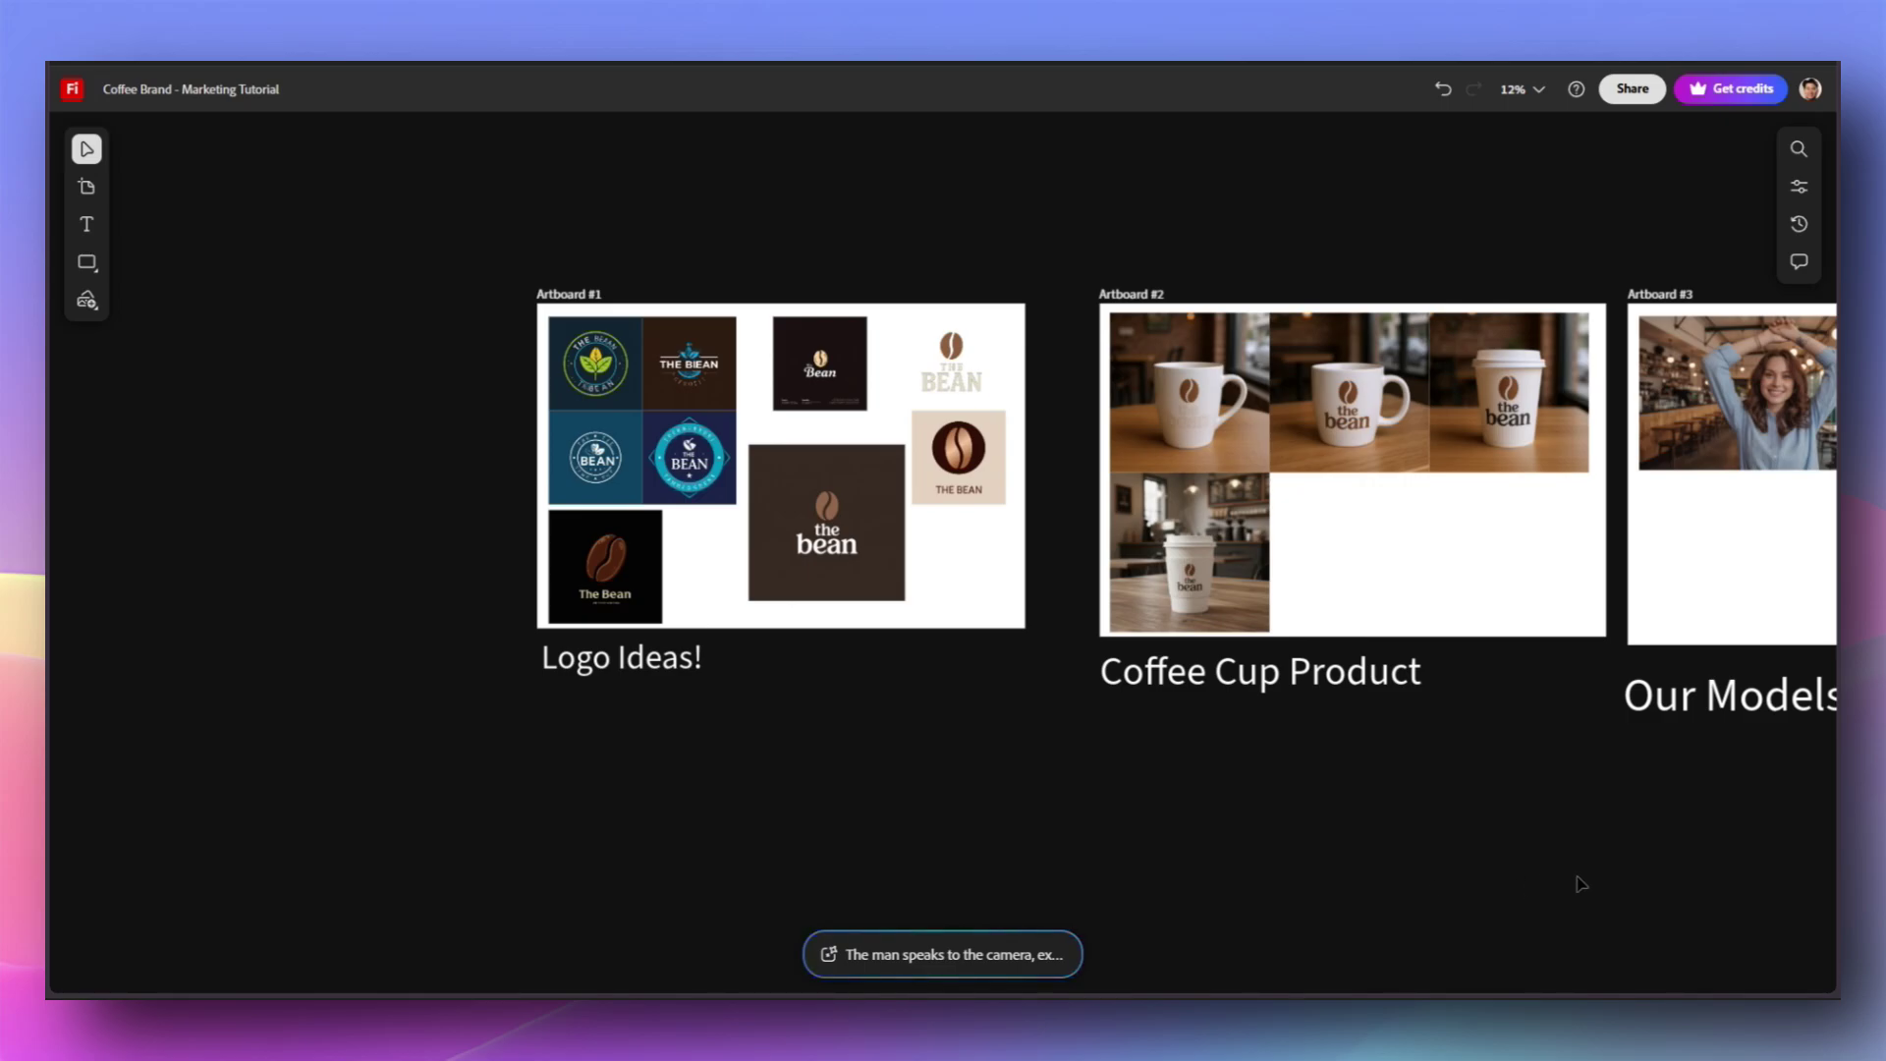
drag(1659, 898, 1315, 888)
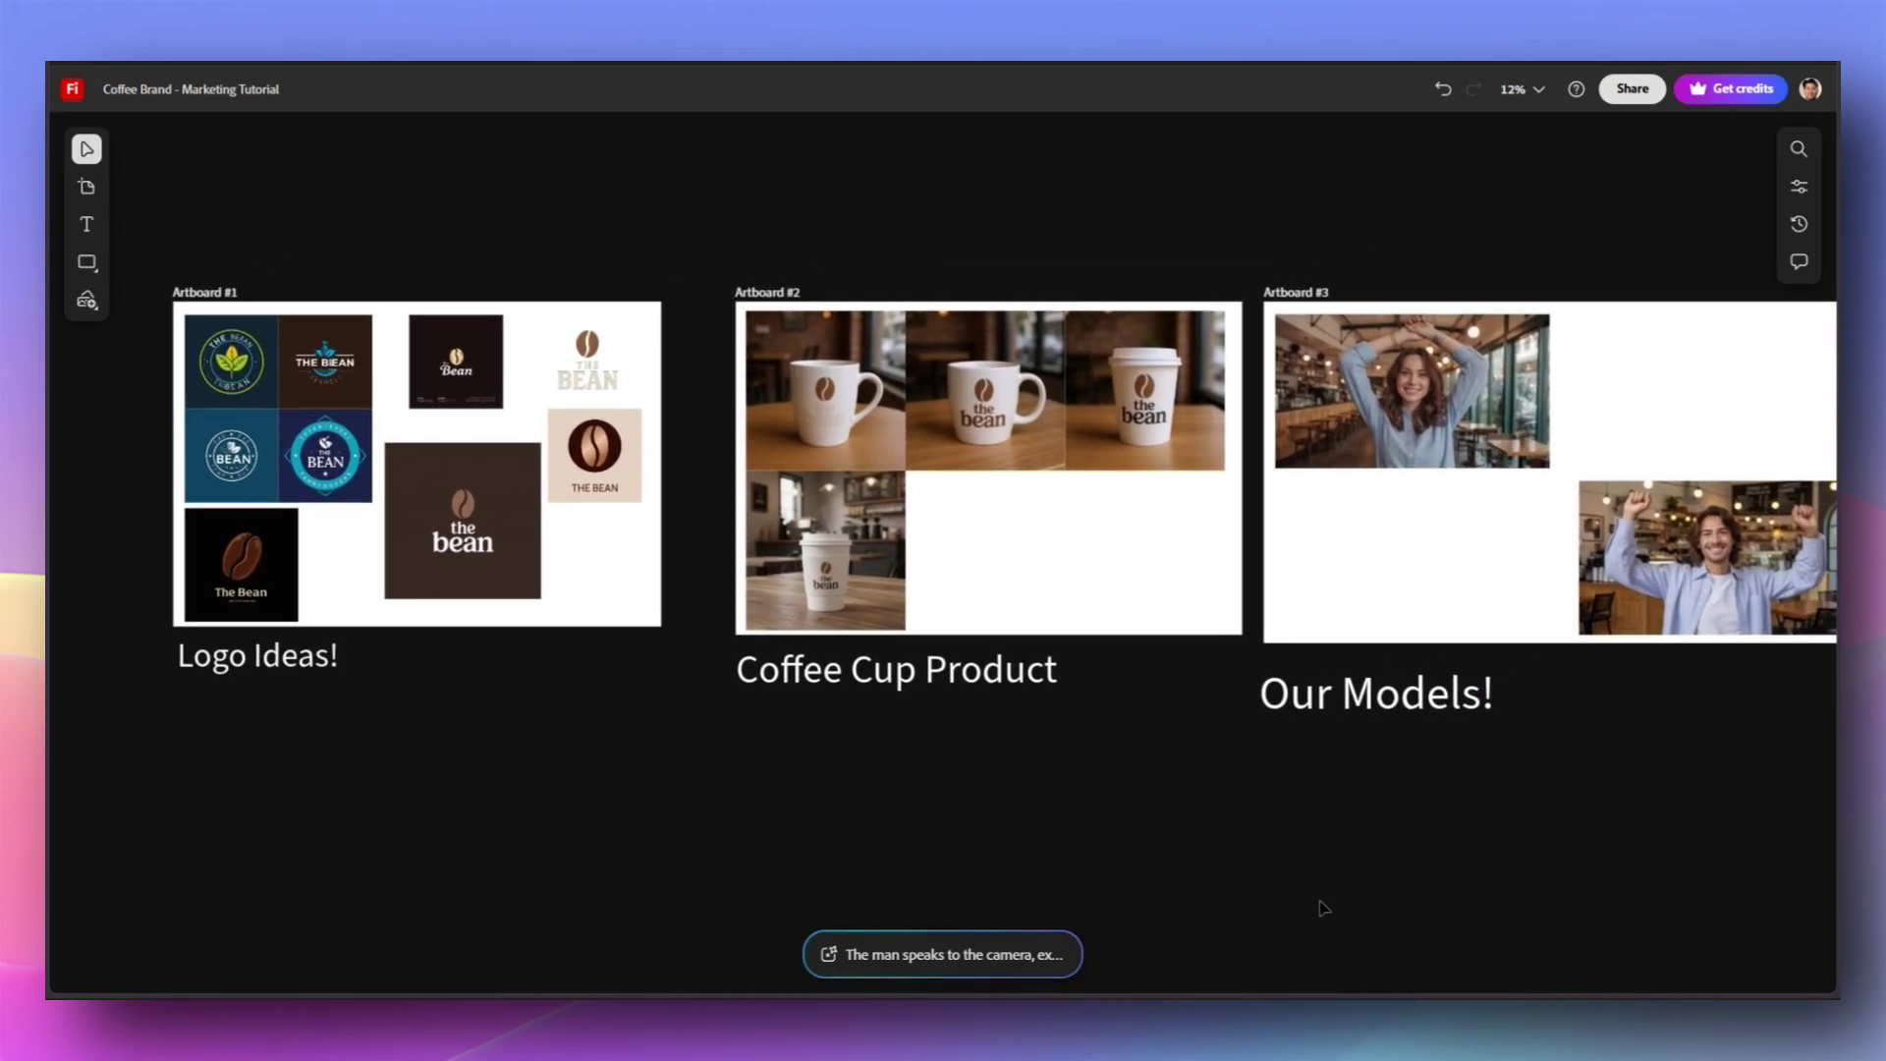
drag(1669, 926, 1245, 876)
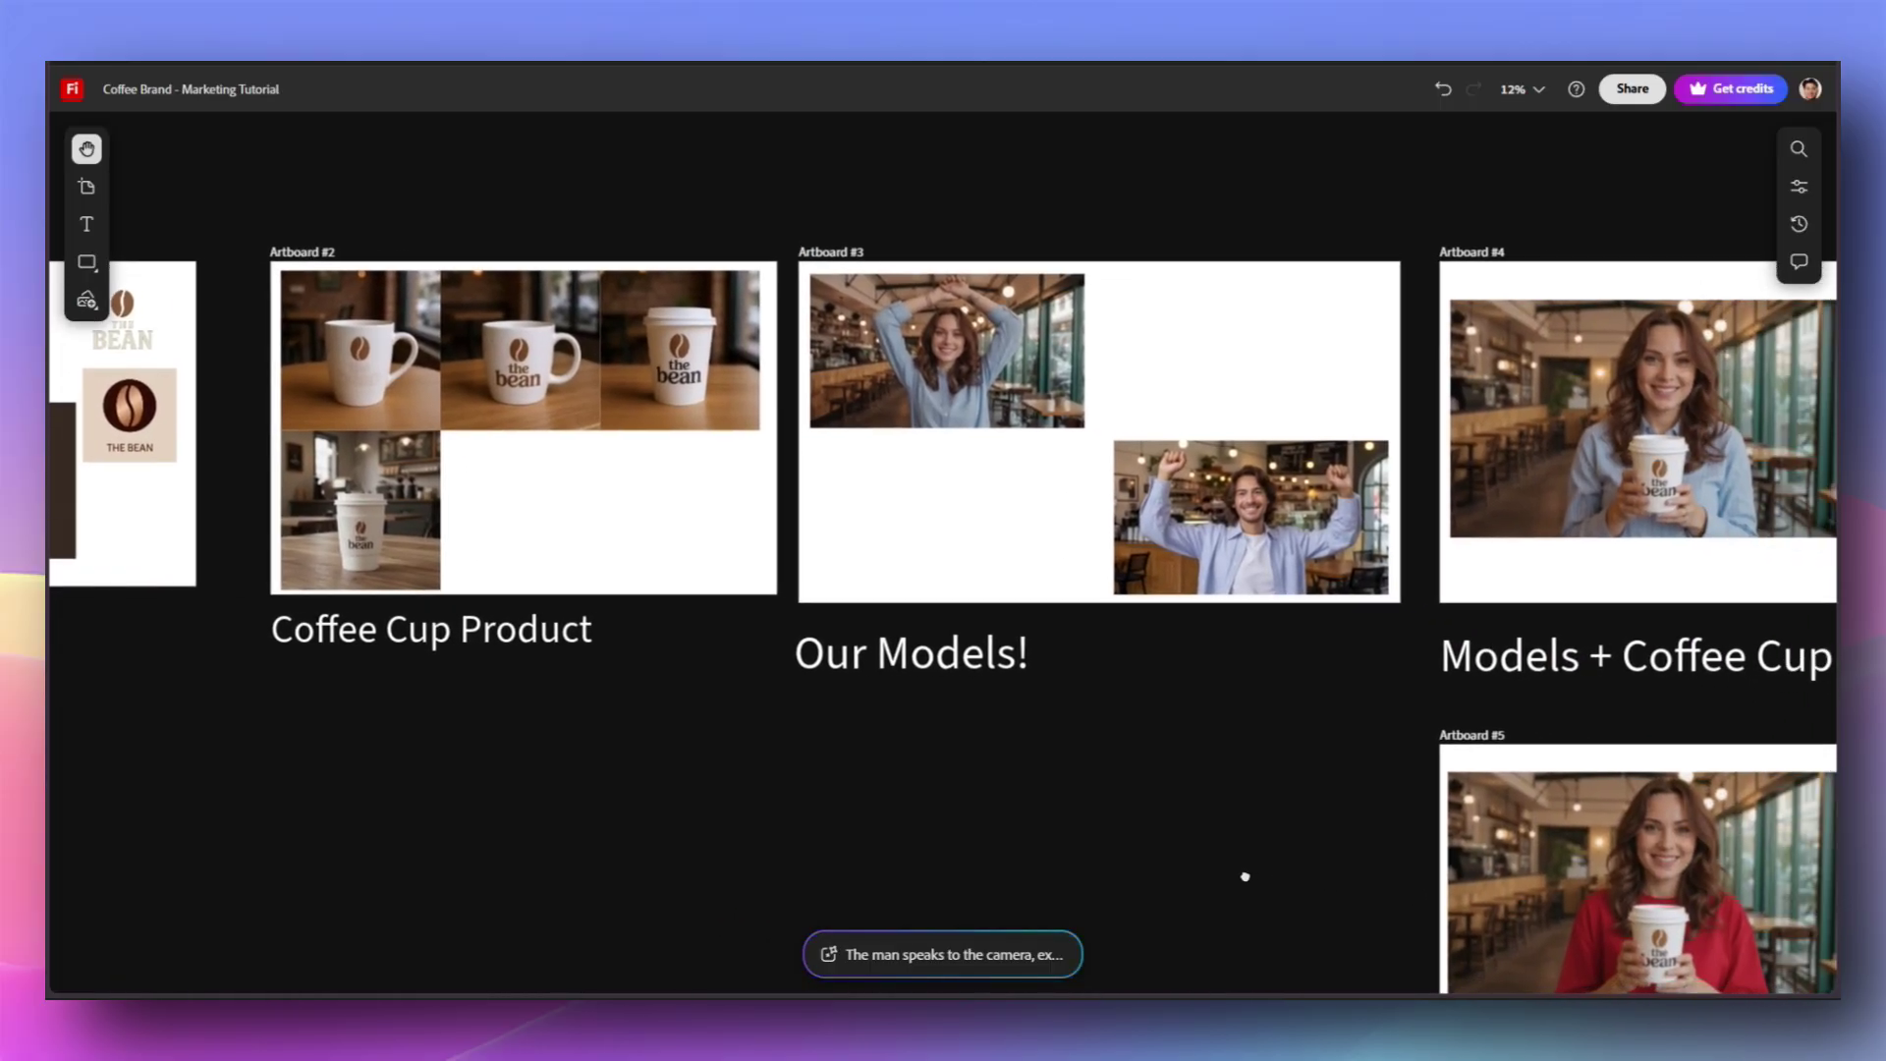